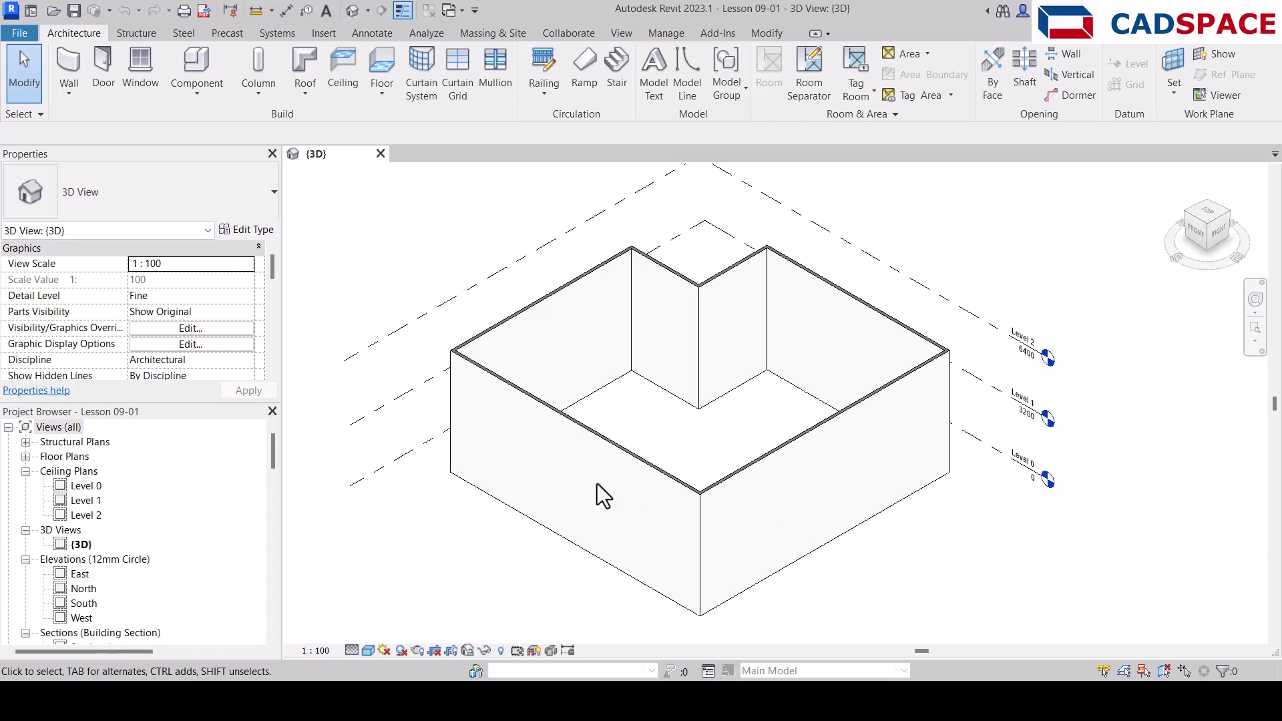
- Open the Level 0 floor plan and fit the building outline and its grids in view
left_click(25, 471)
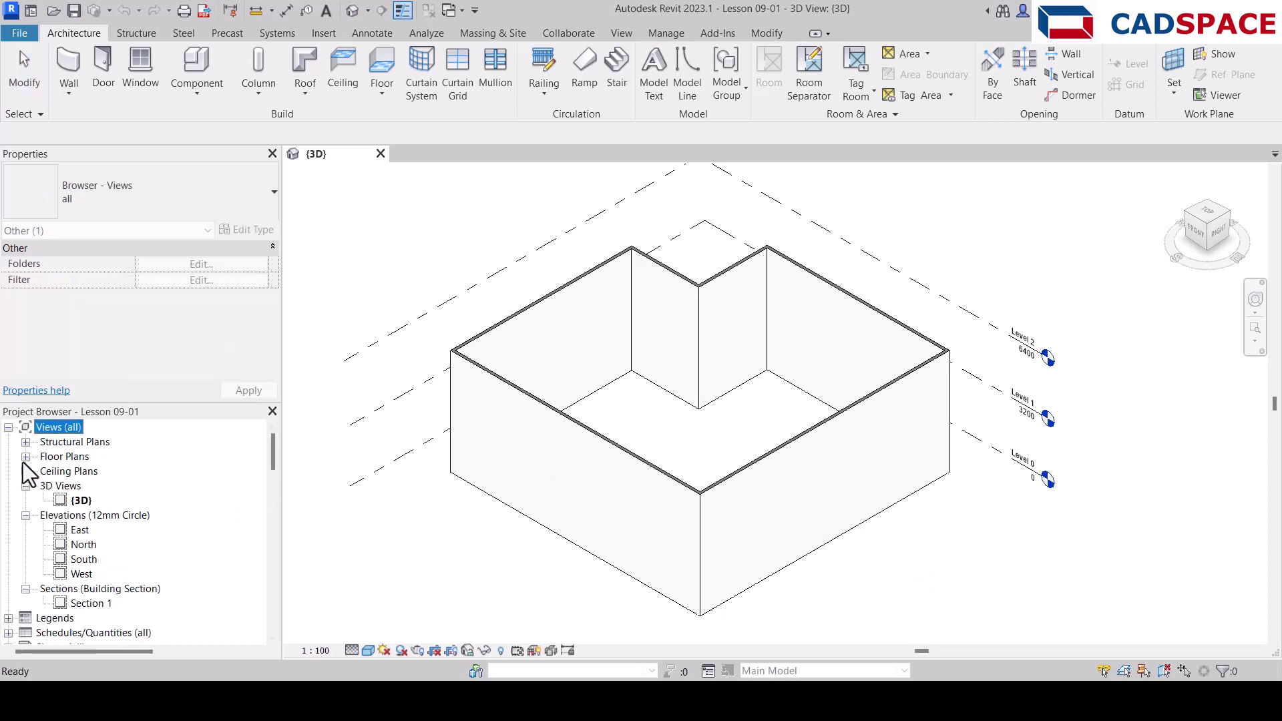
left_click(25, 456)
double_click(92, 470)
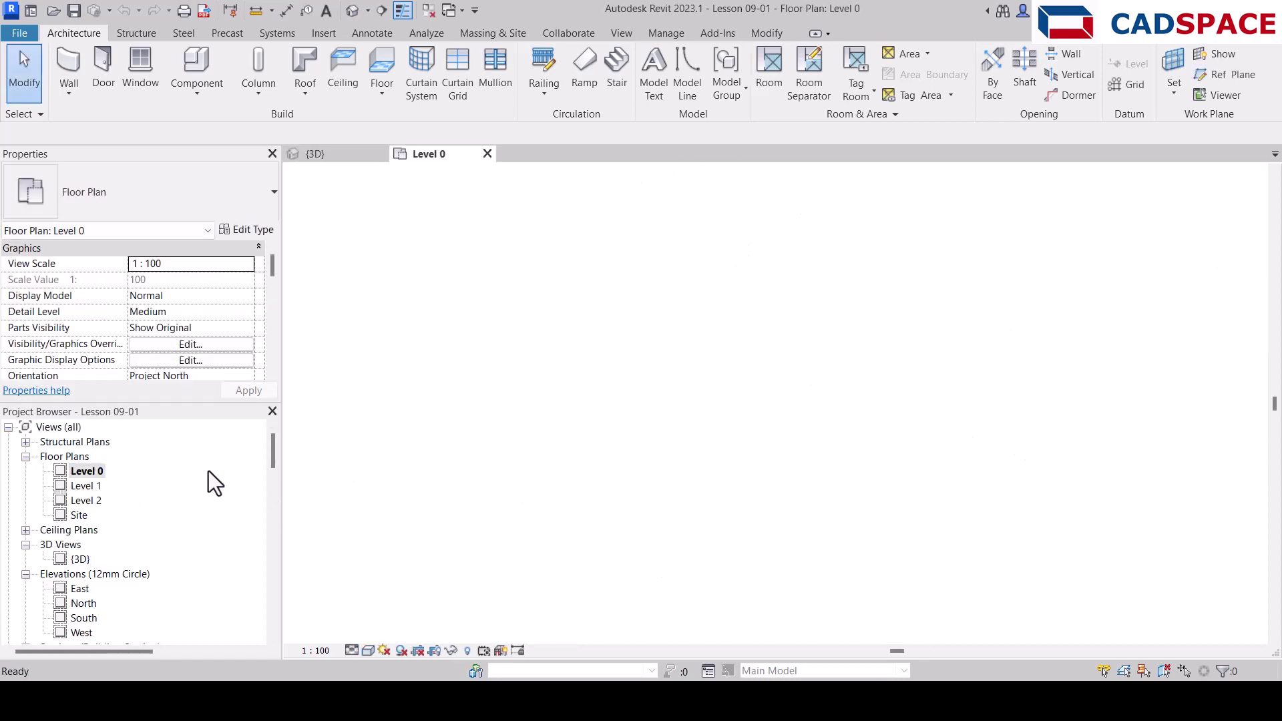
scroll(761, 335, "up", 4)
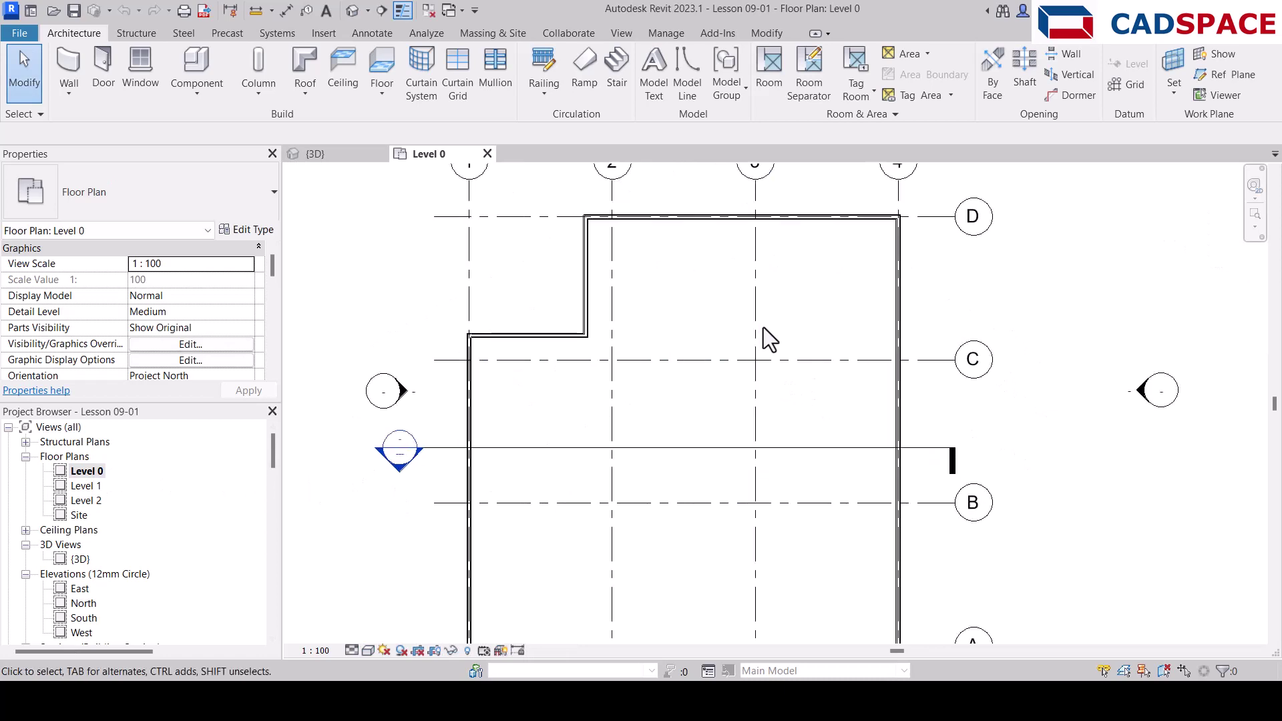
scroll(764, 327, "down", 2)
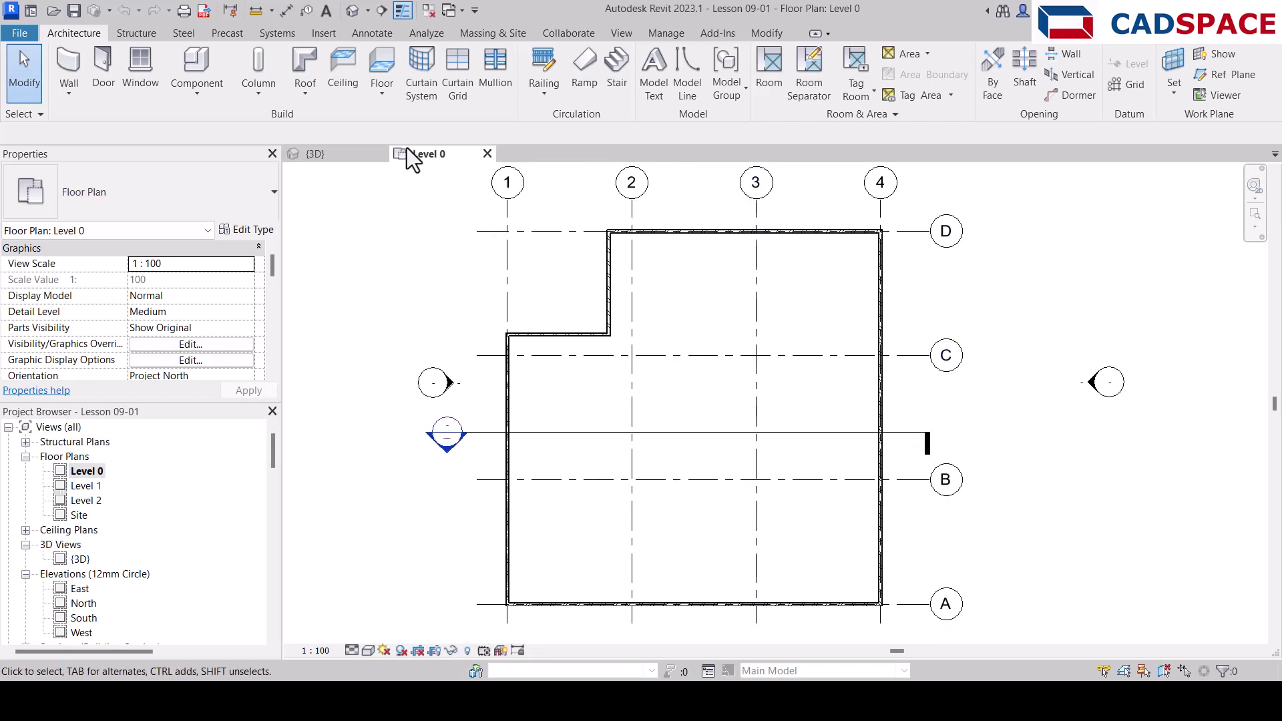
- Start an architectural floor on Level 0 using the Floor Ground 2 type
left_click(379, 98)
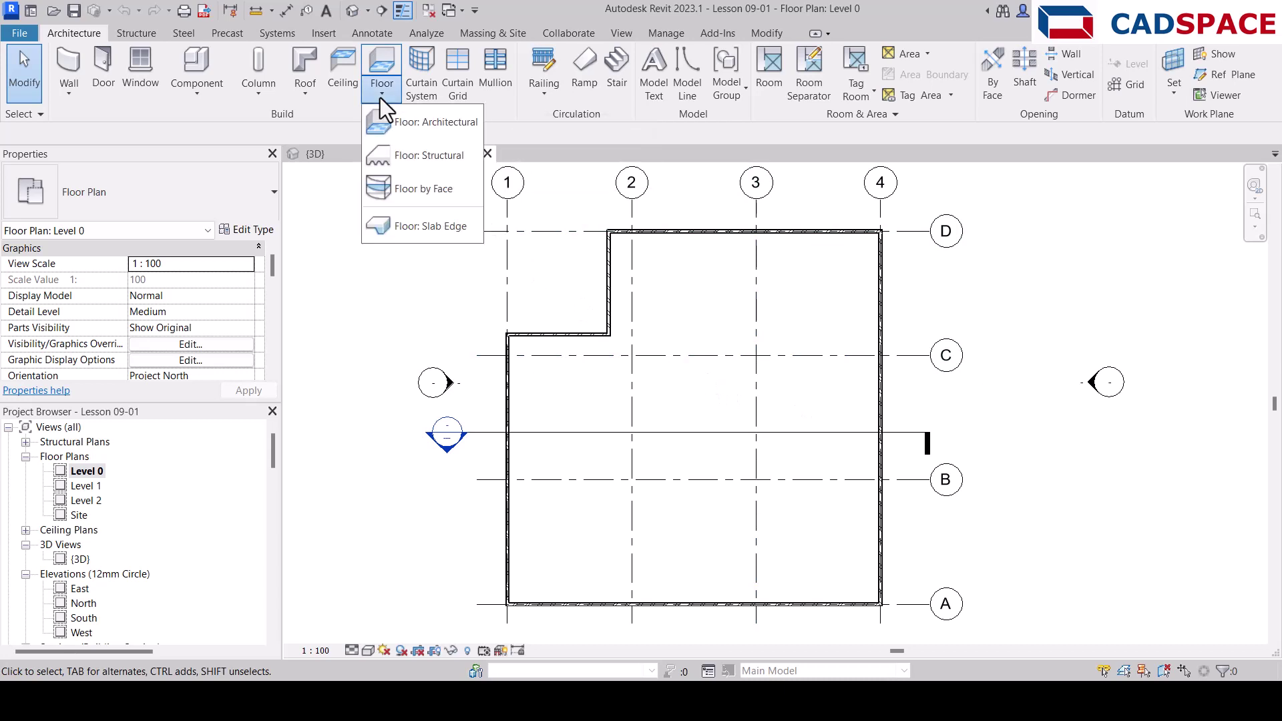
left_click(442, 131)
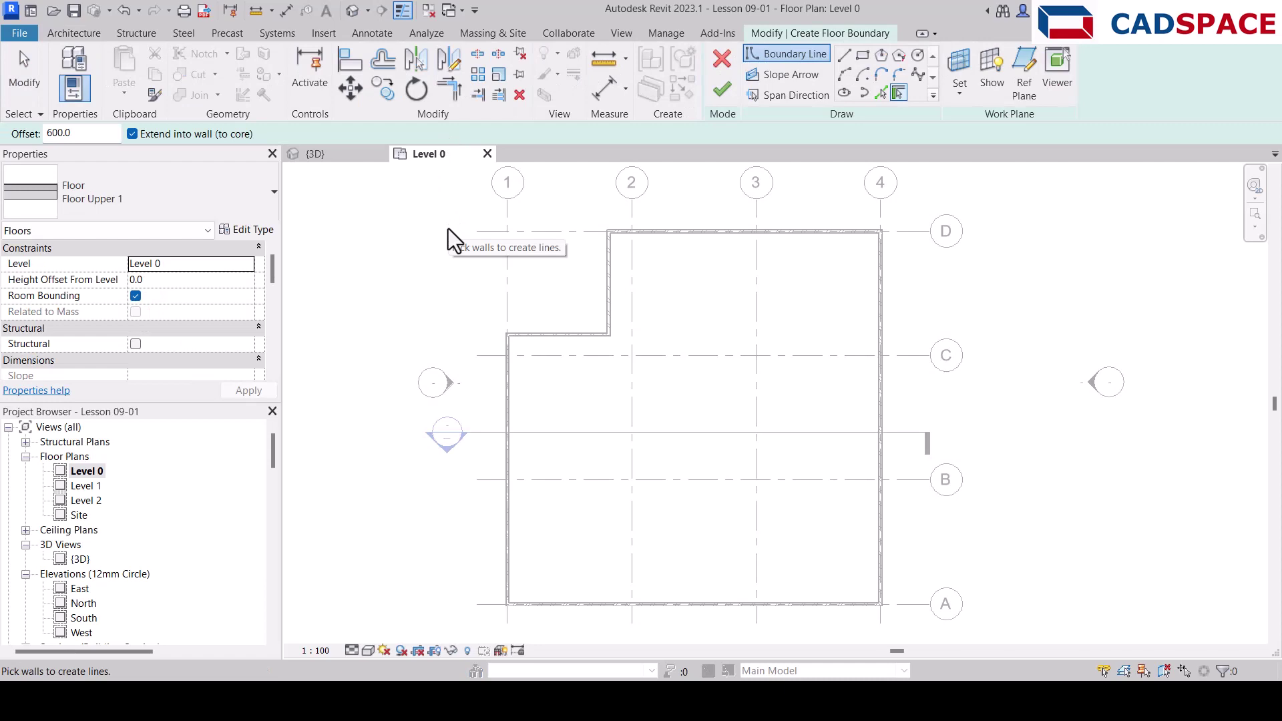
left_click(187, 195)
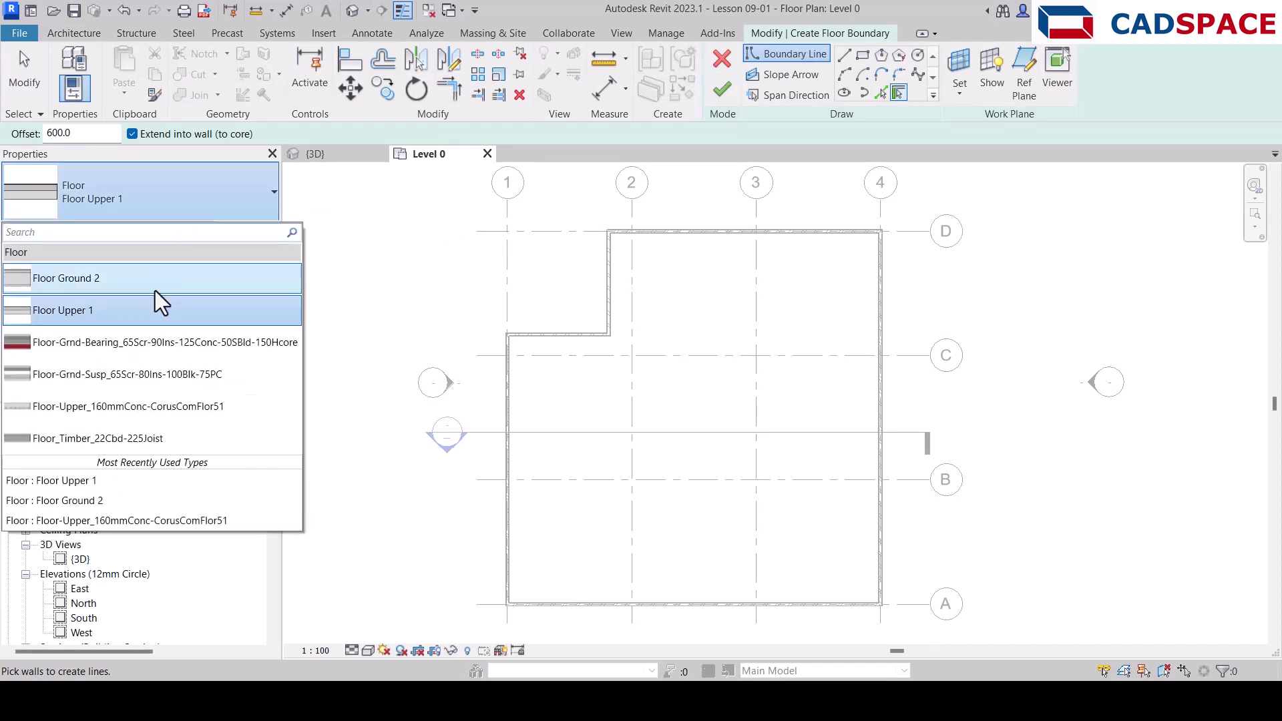
left_click(160, 282)
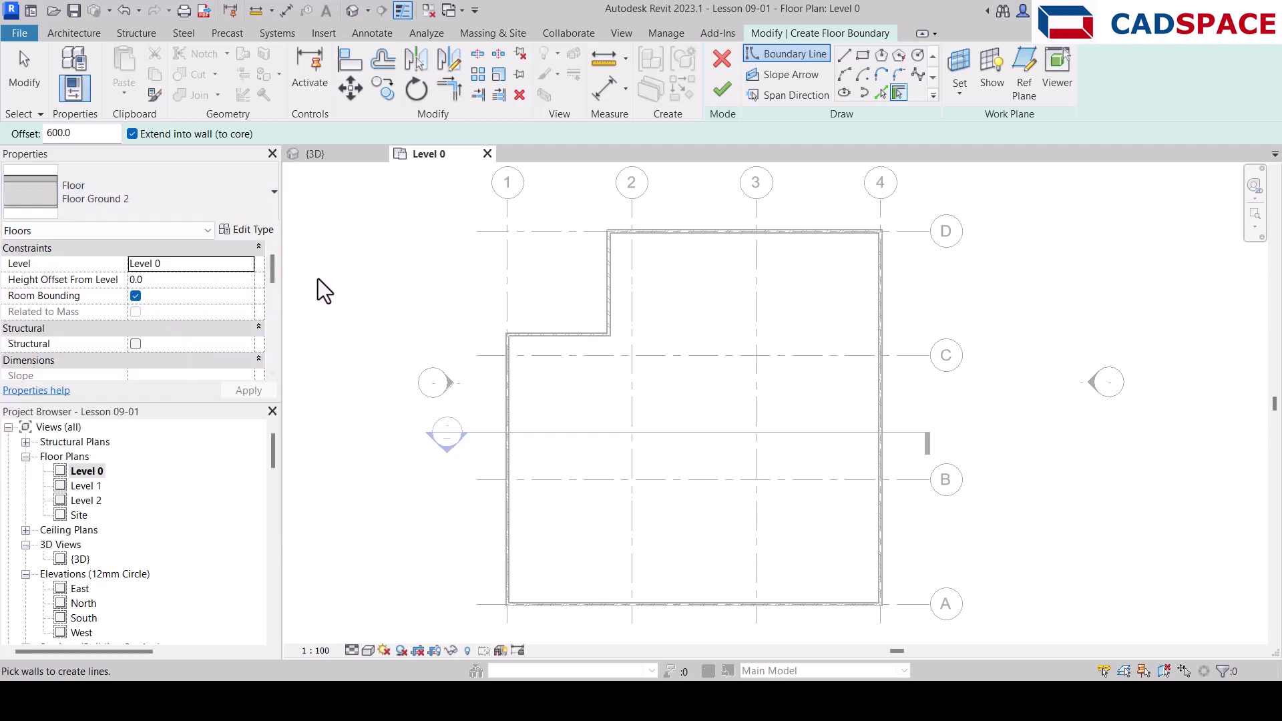
- Examine the Floor Ground 2 type in section preview and review the functions, materials and thicknesses of its layers
left_click(252, 230)
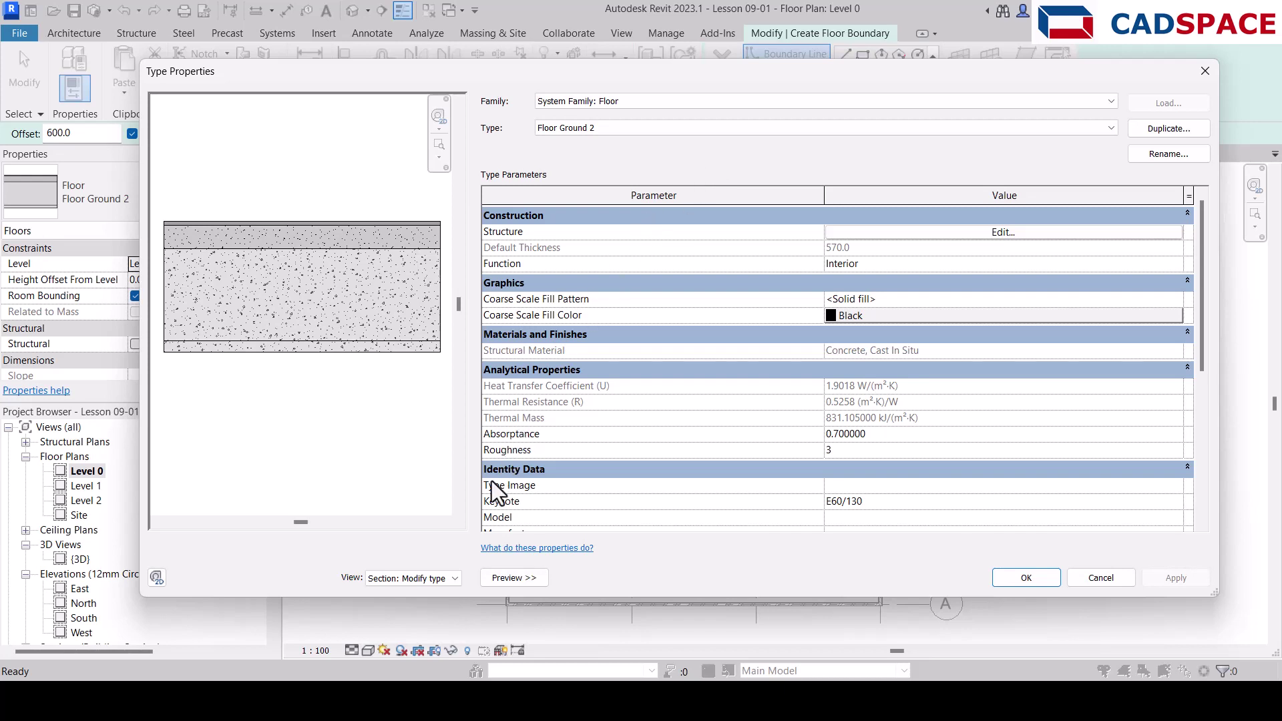
left_click(526, 579)
left_click(370, 578)
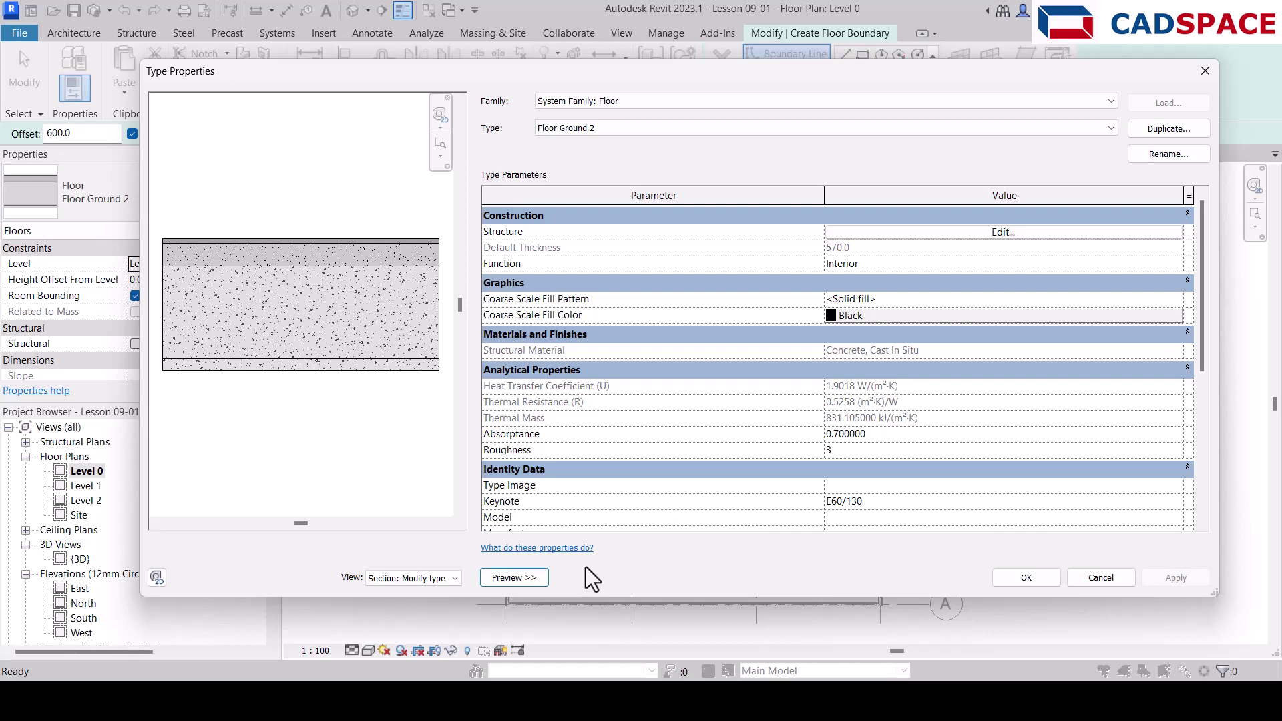
left_click(892, 236)
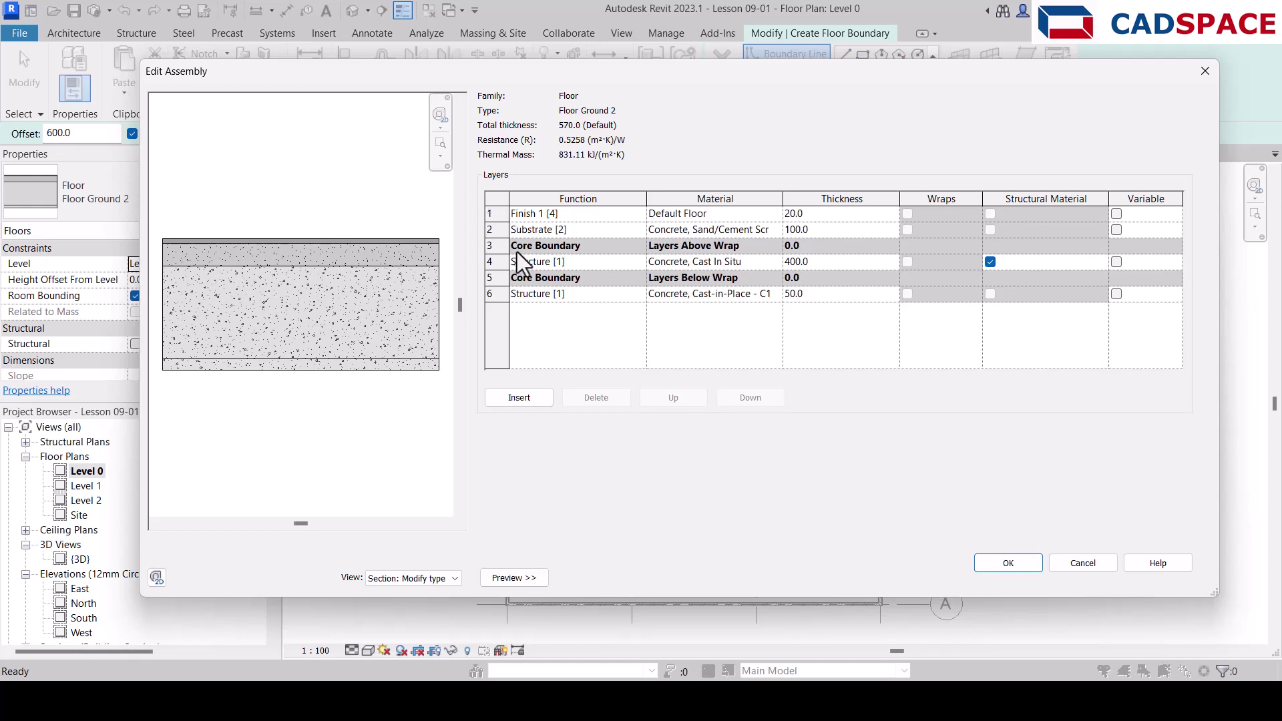
left_click(1024, 564)
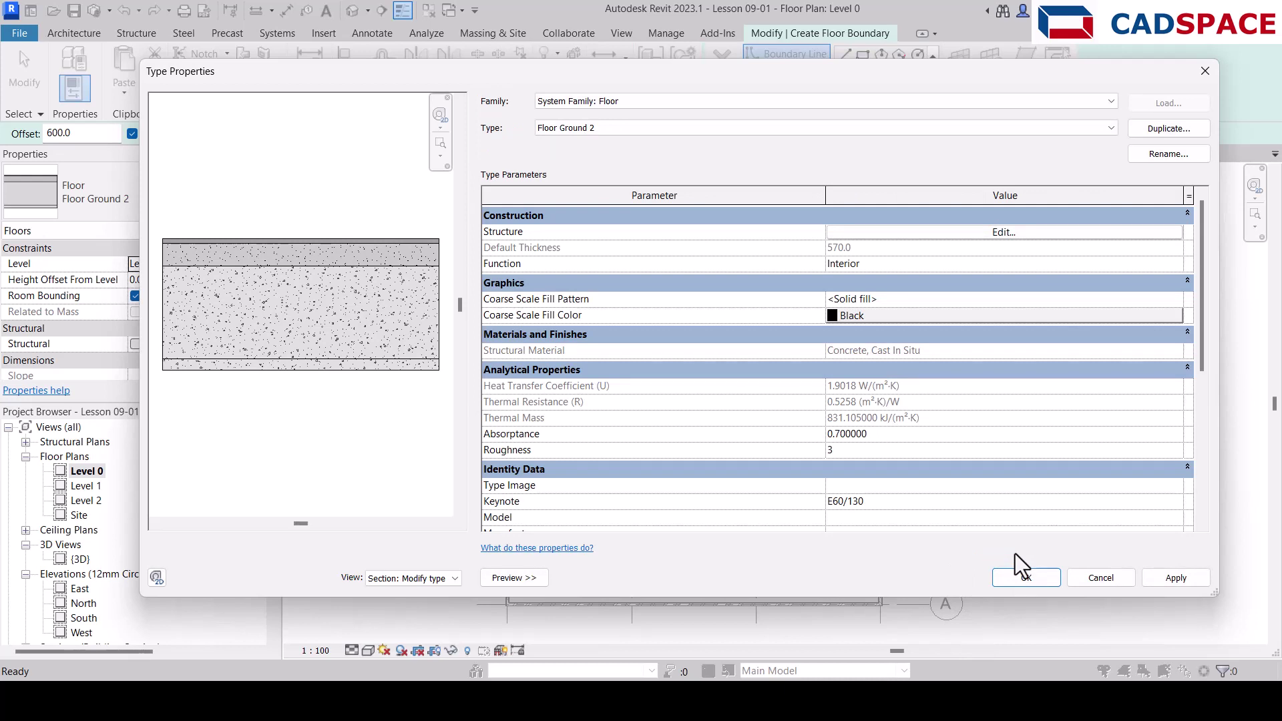
left_click(1040, 578)
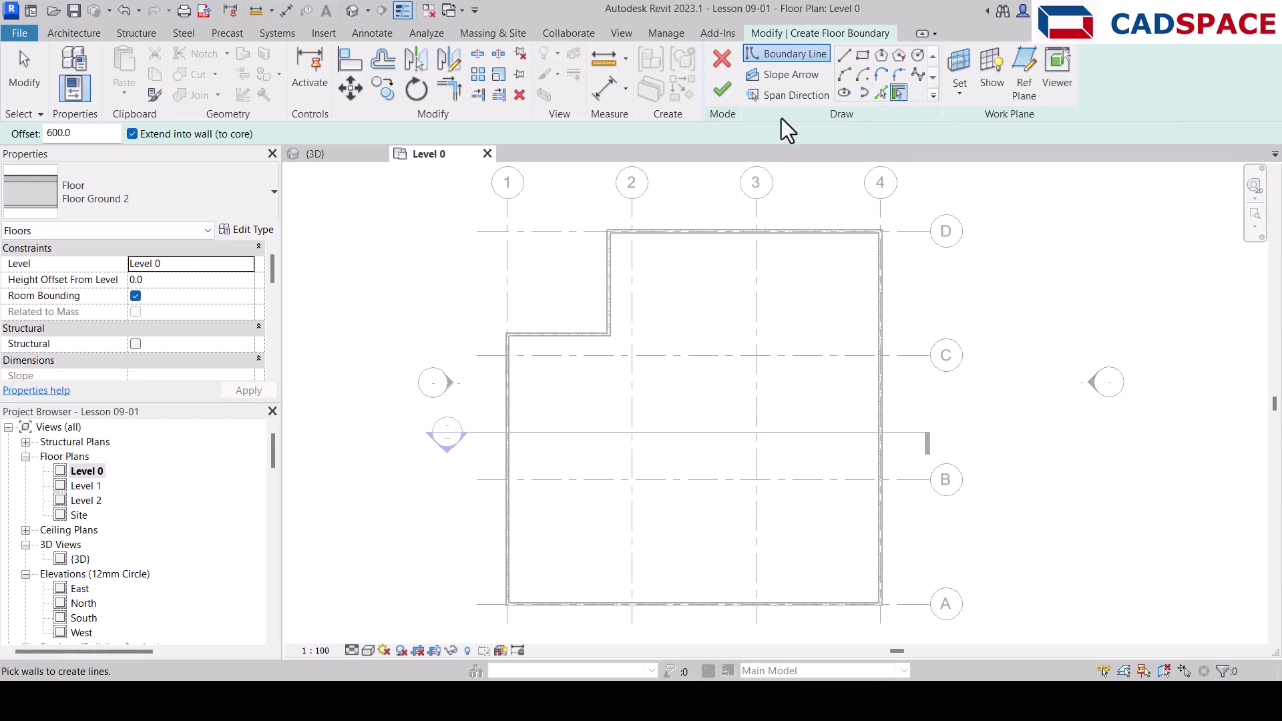
- Create the floor boundary by picking all six exterior walls, offset 600 mm outside them with Extend into wall (to core) enabled
left_click(94, 133)
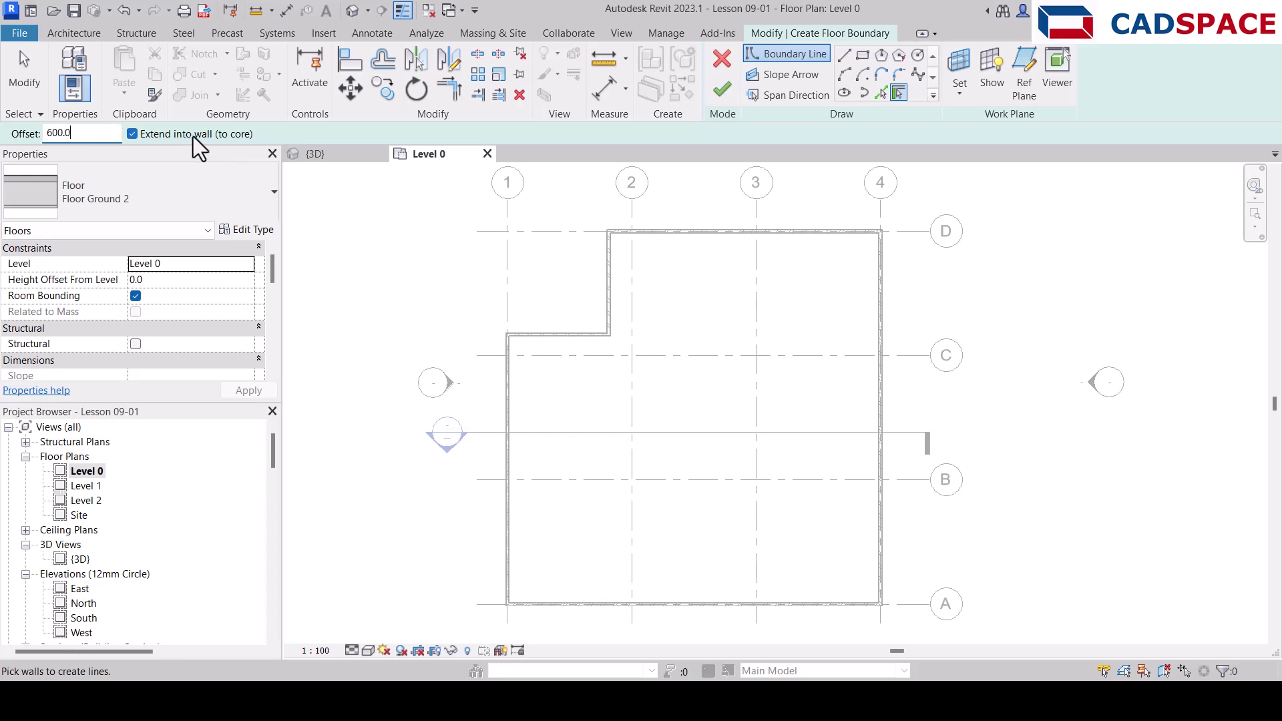
left_click(710, 228)
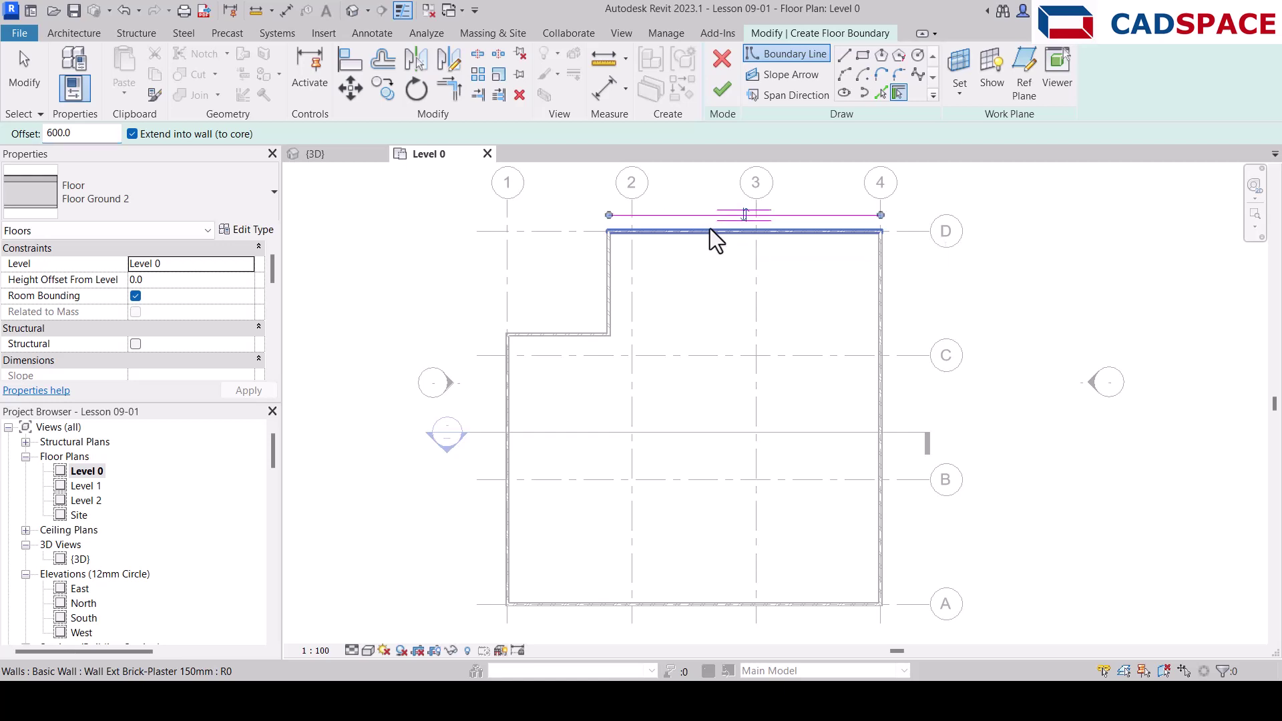
left_click(885, 271)
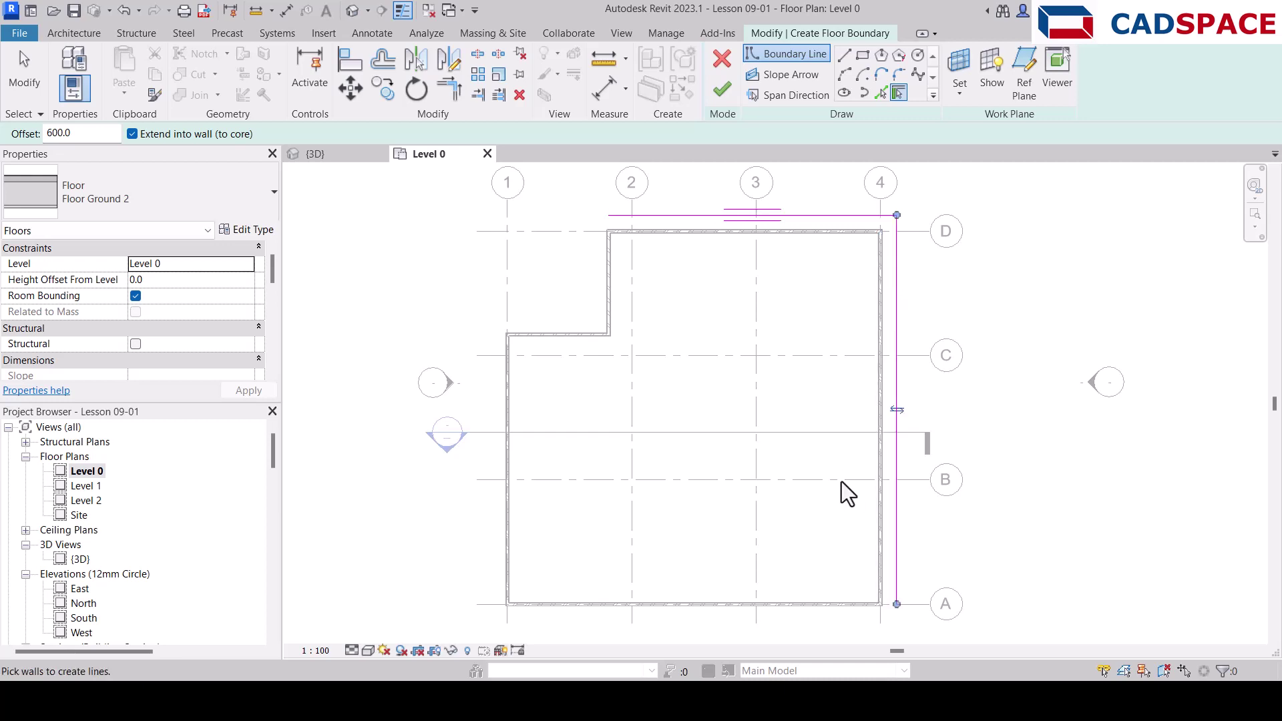
left_click(815, 608)
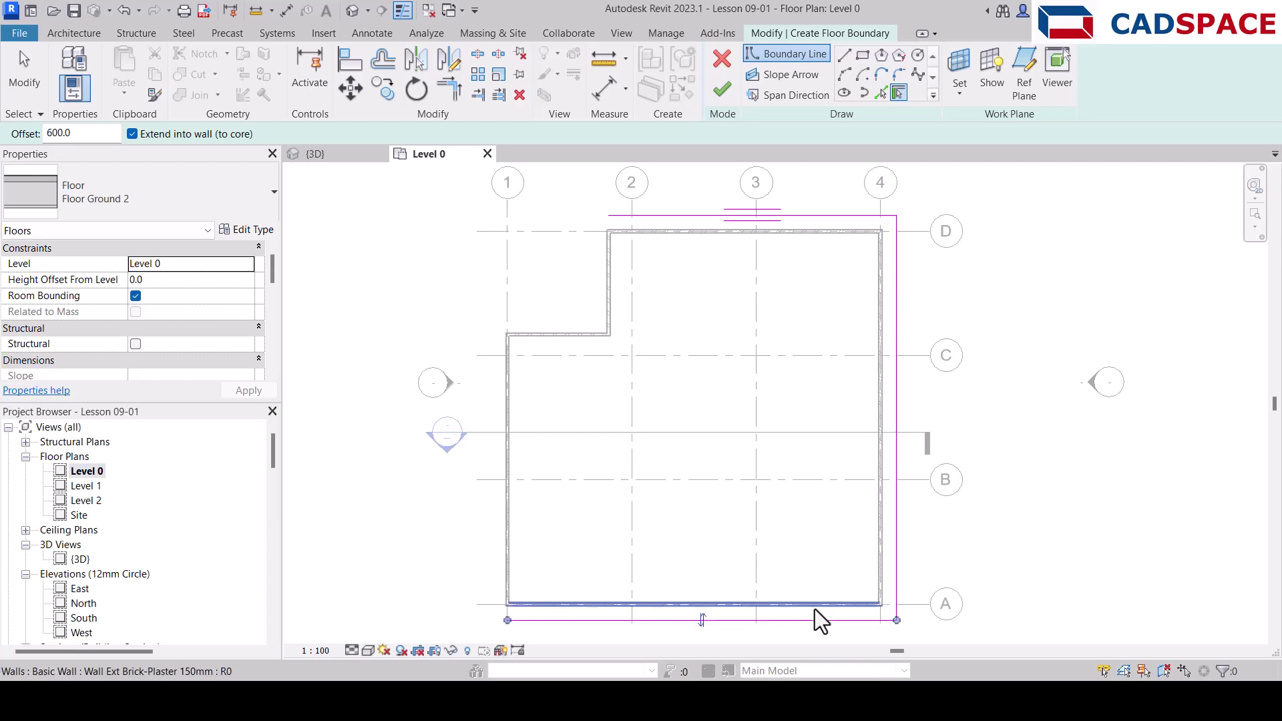
left_click(503, 548)
left_click(552, 335)
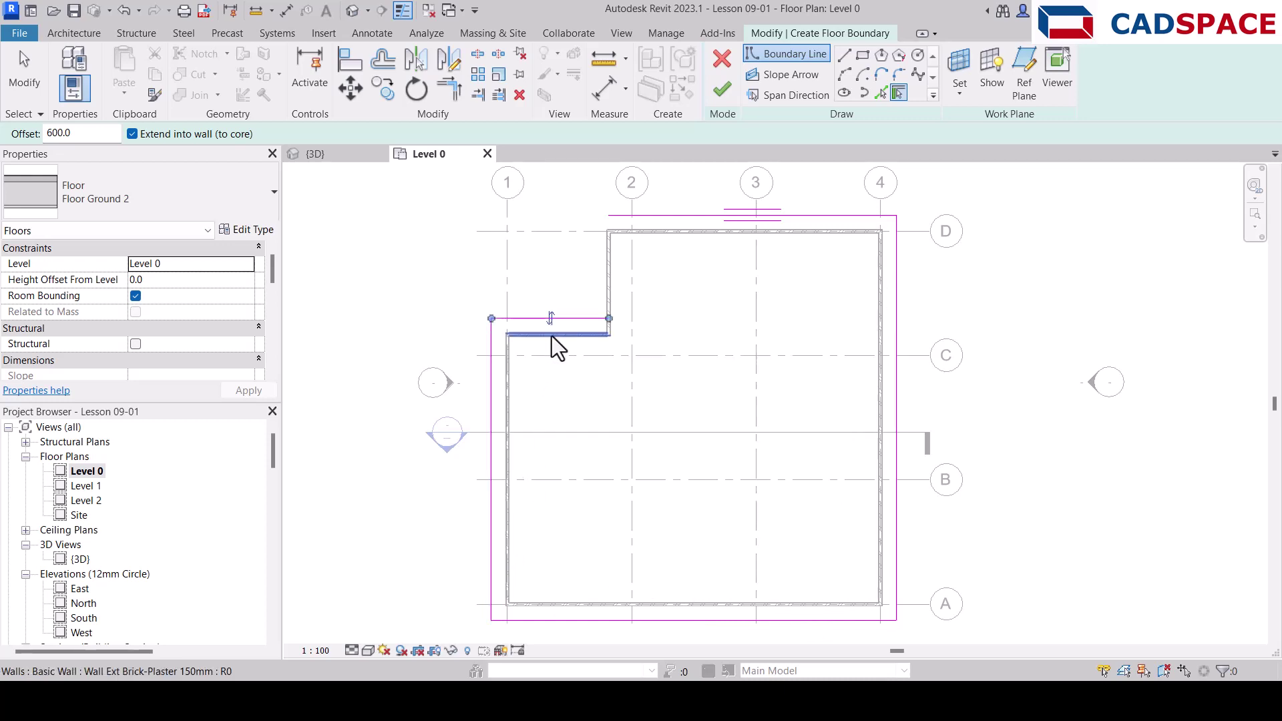
left_click(605, 295)
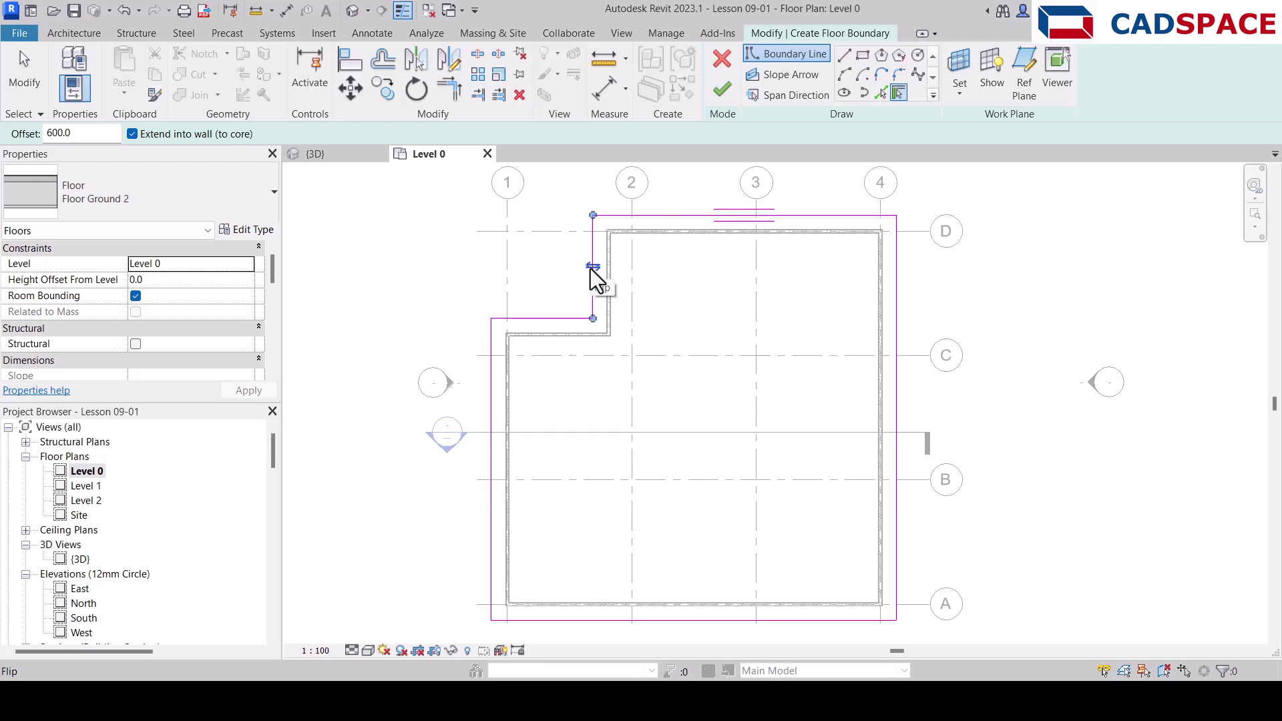
left_click(593, 266)
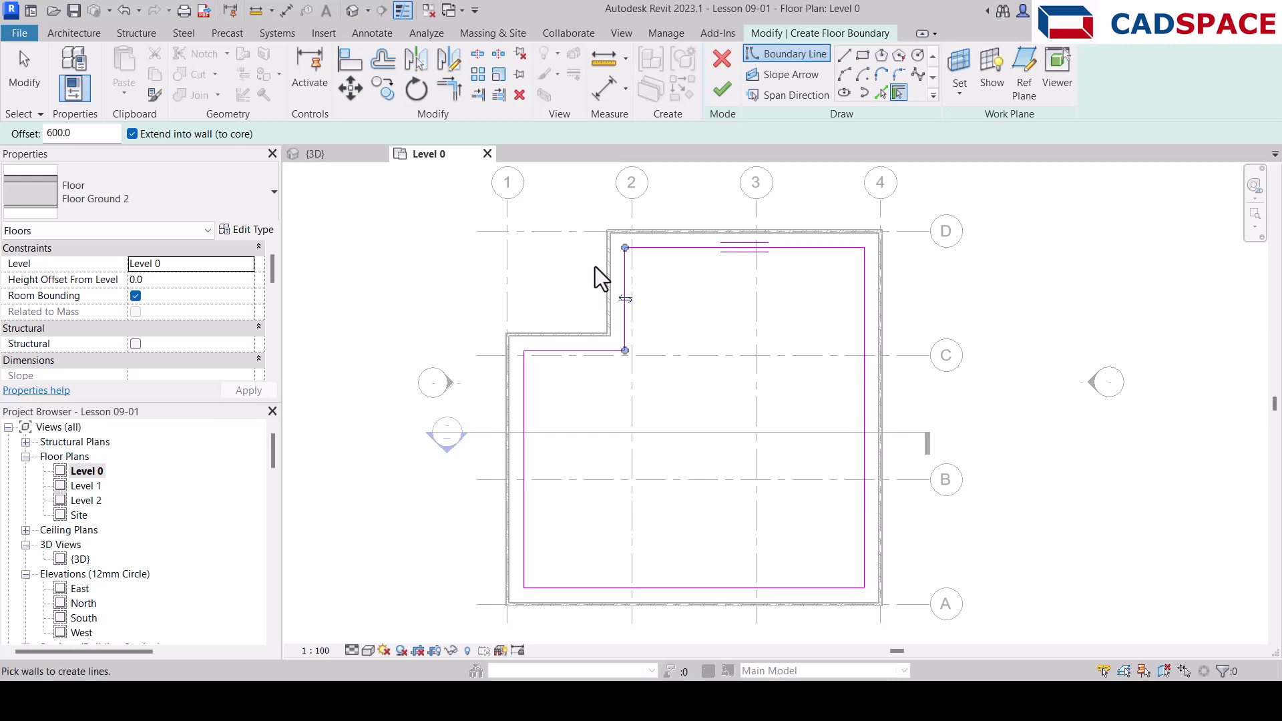
left_click(625, 299)
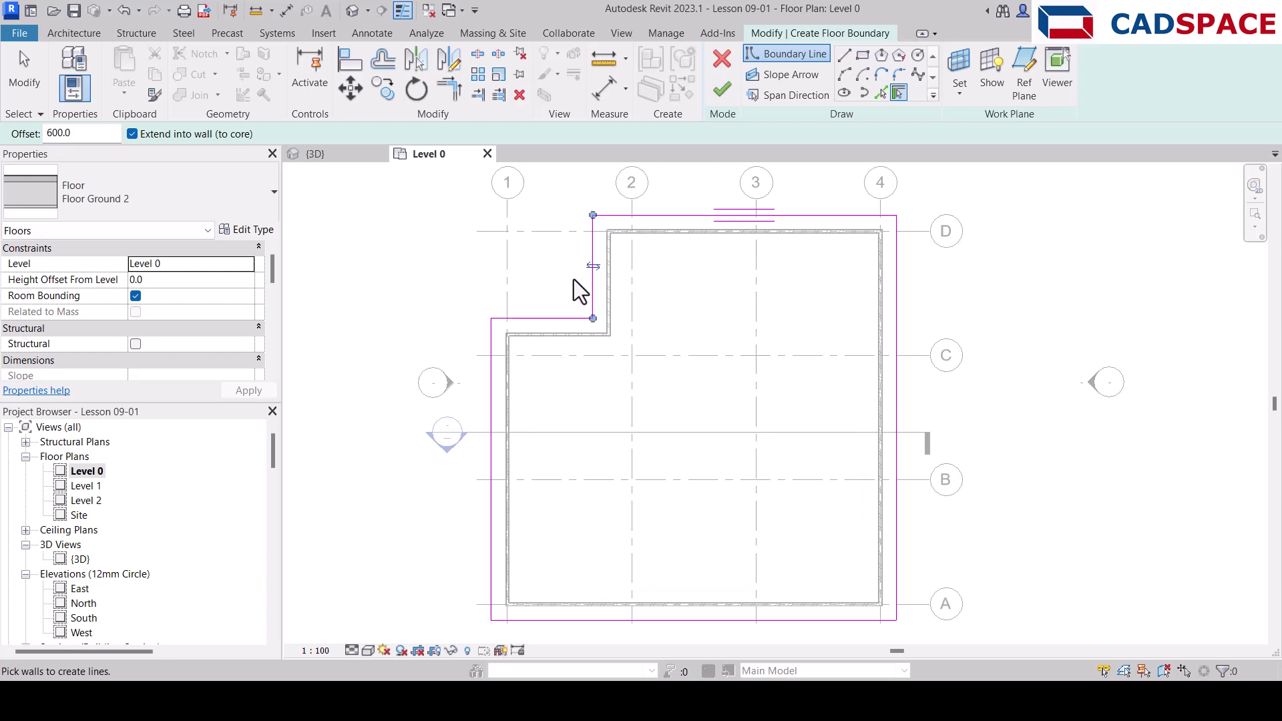
- Finish the Level 0 floor sketch and view the floor in the {3D} view
left_click(721, 94)
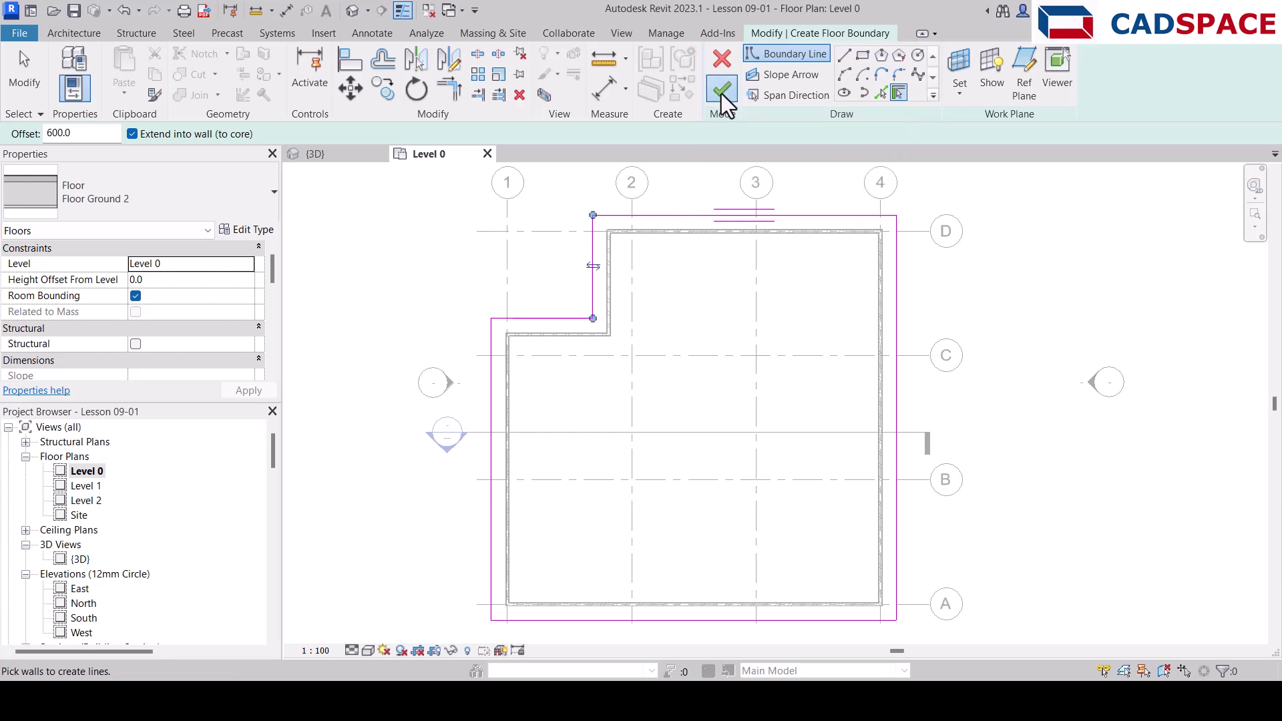
key("Escape")
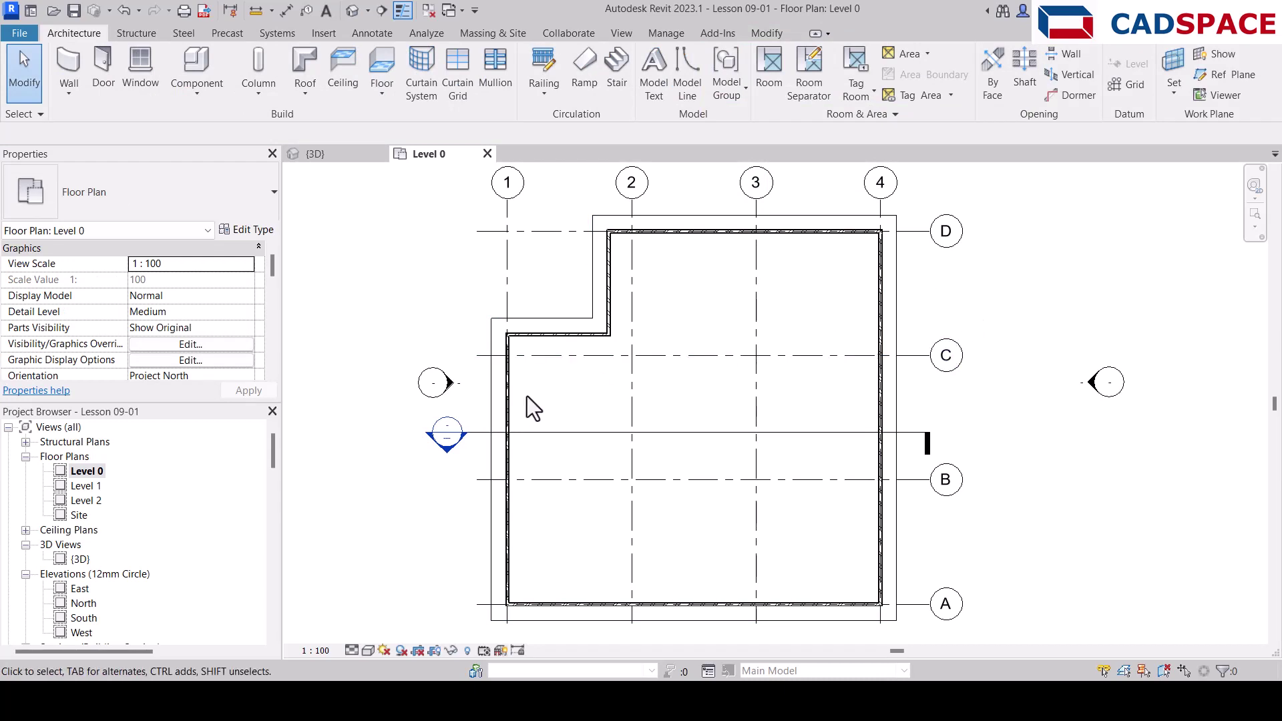
double_click(79, 560)
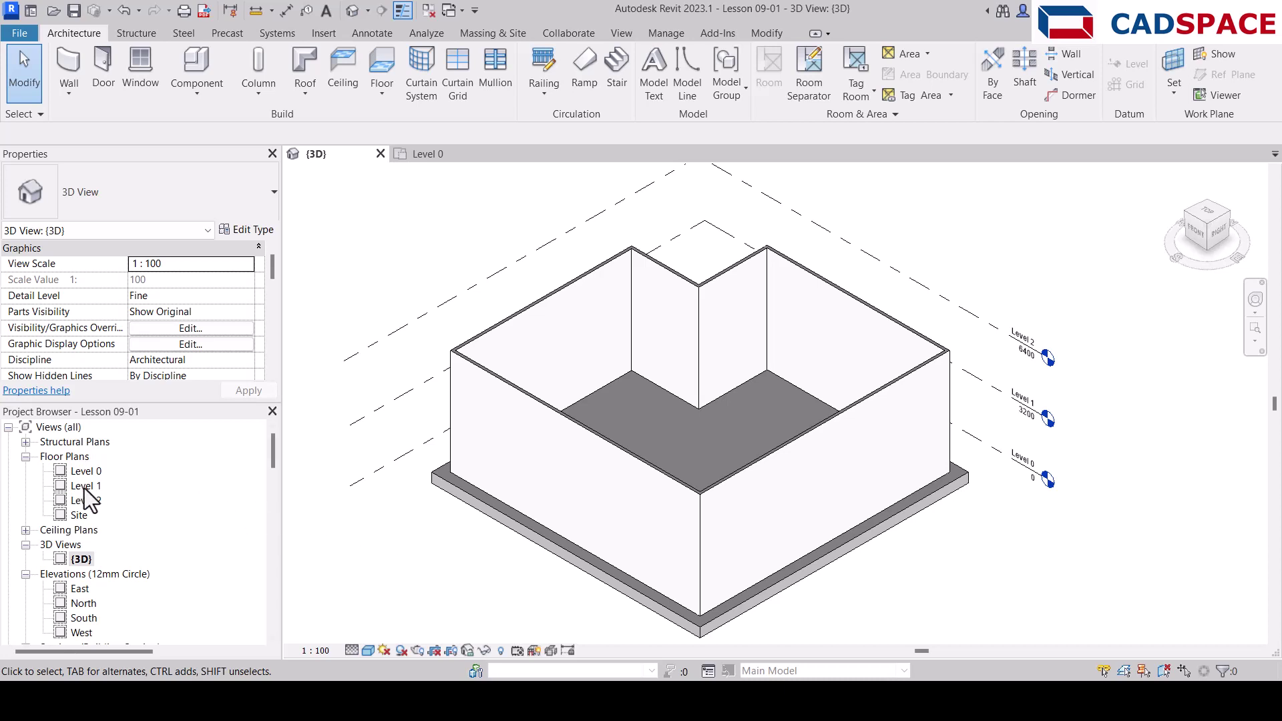
- Start an architectural floor in the Level 1 floor plan using the Floor Upper 1 type
double_click(85, 487)
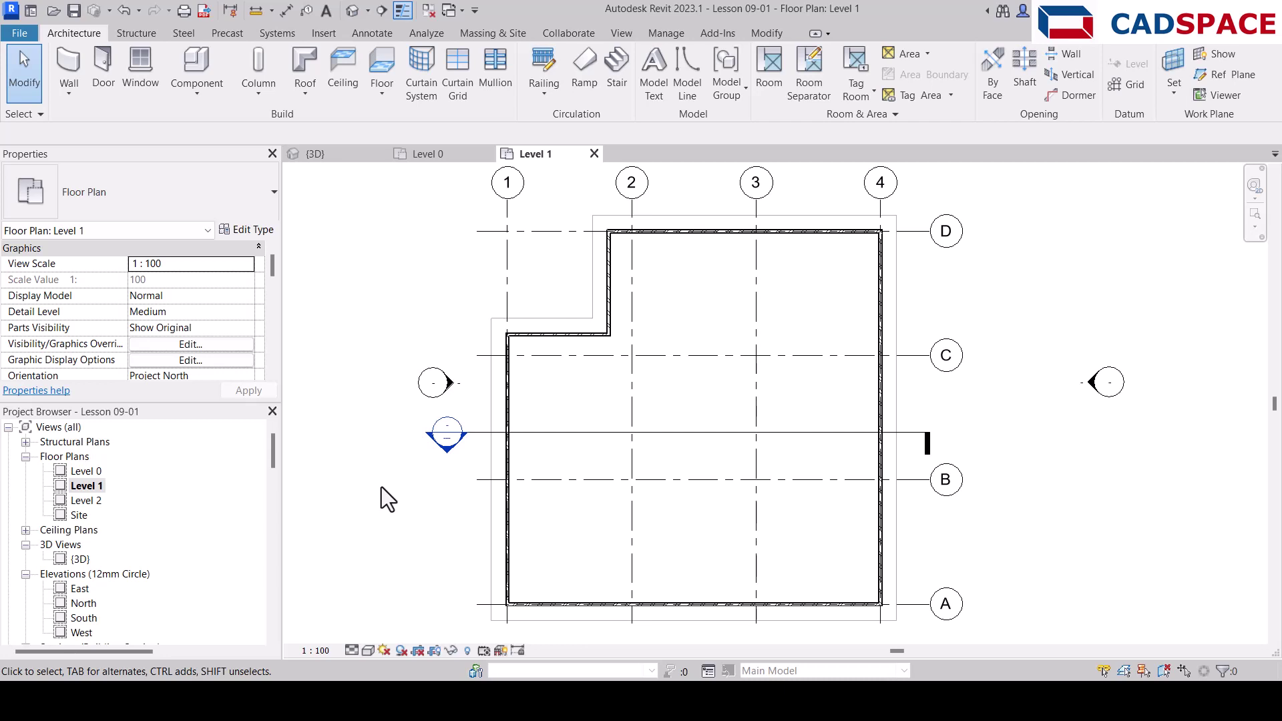
left_click(382, 94)
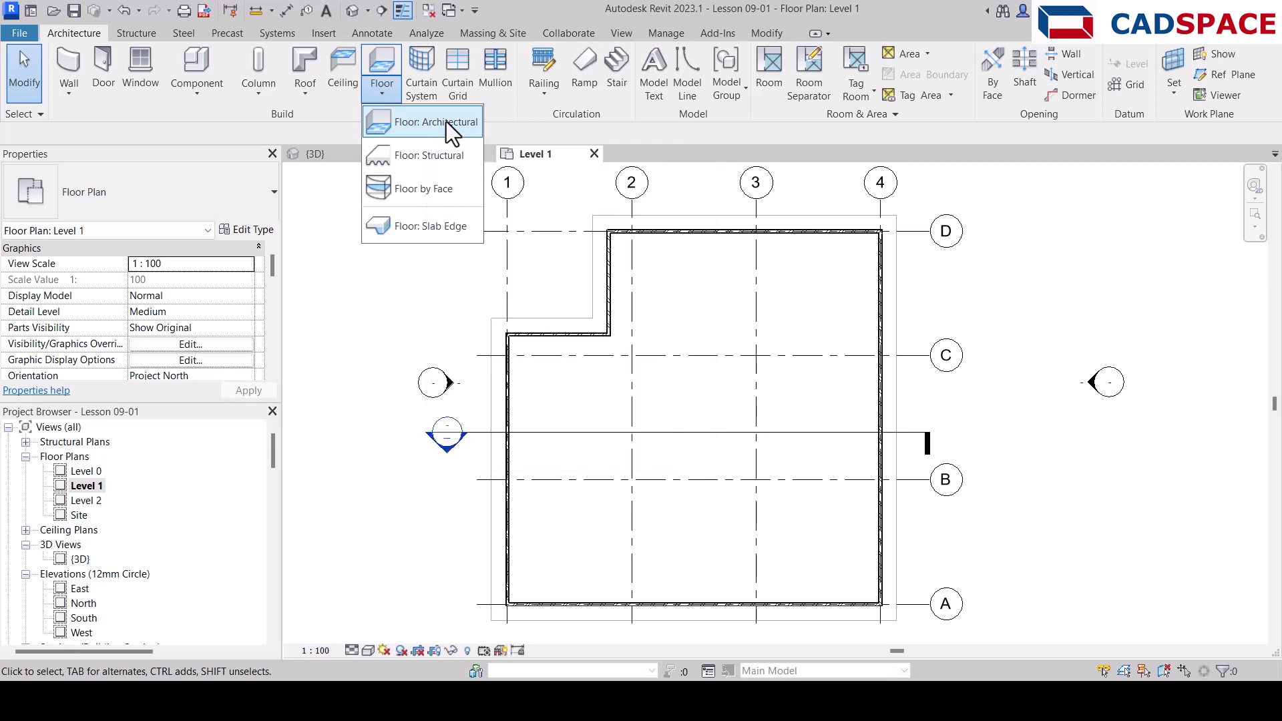
left_click(446, 121)
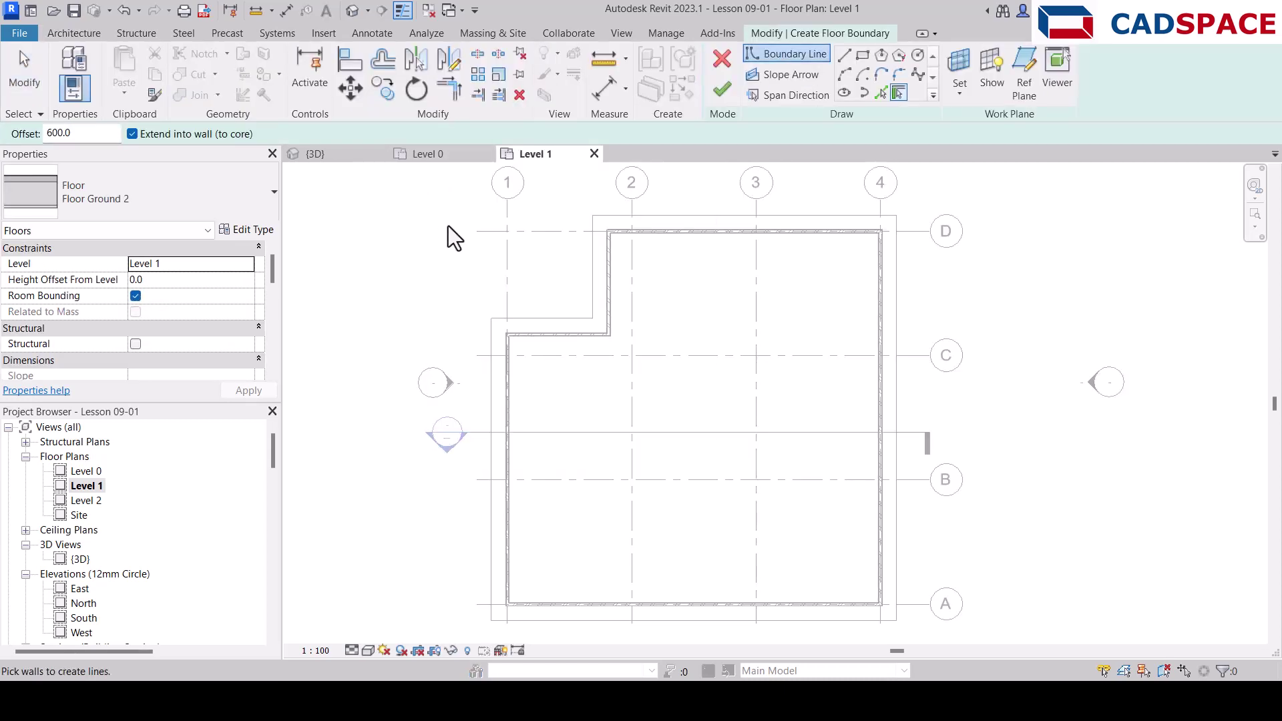
left_click(255, 203)
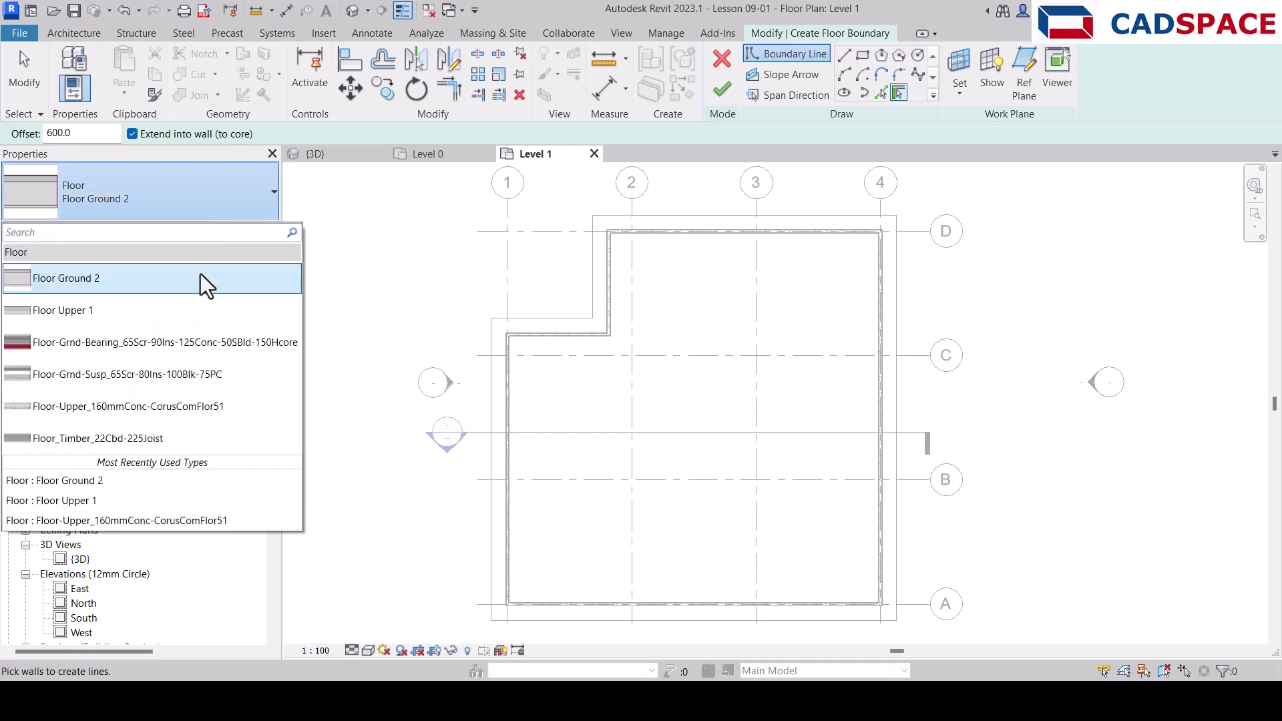
left_click(178, 309)
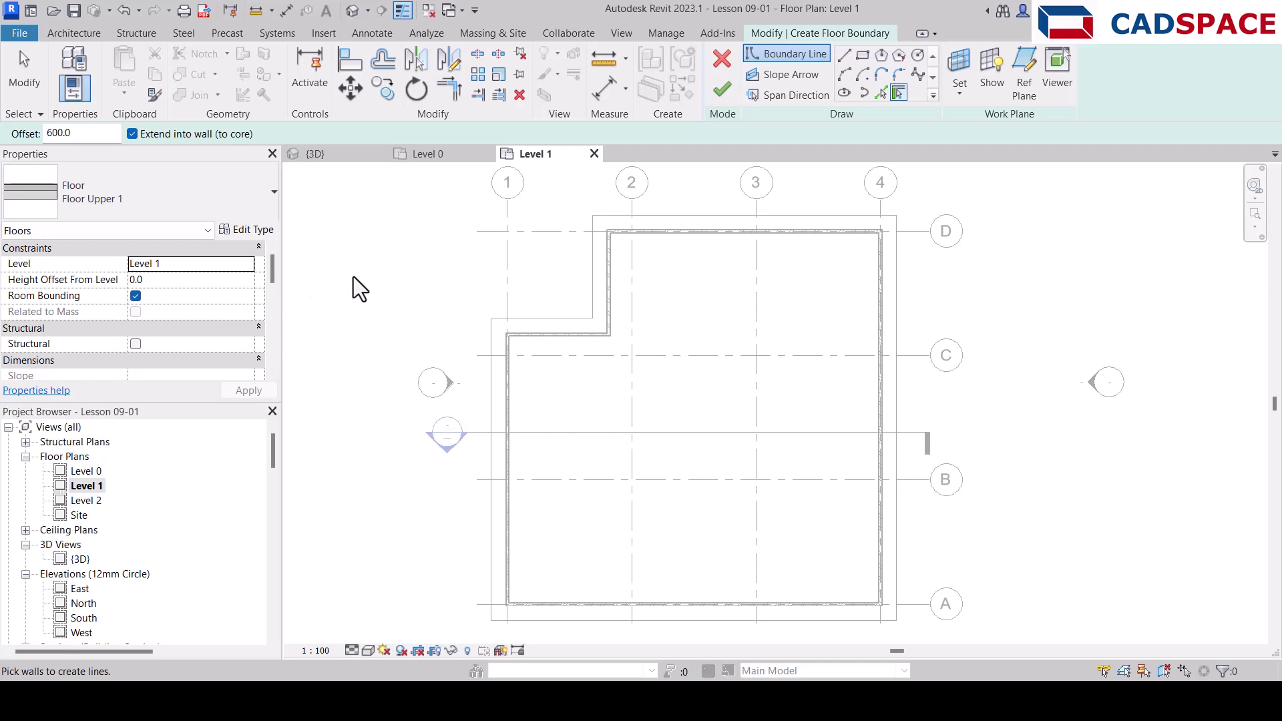
- Examine the Floor Upper 1 type and review the functions, materials and thicknesses of its layers
left_click(247, 232)
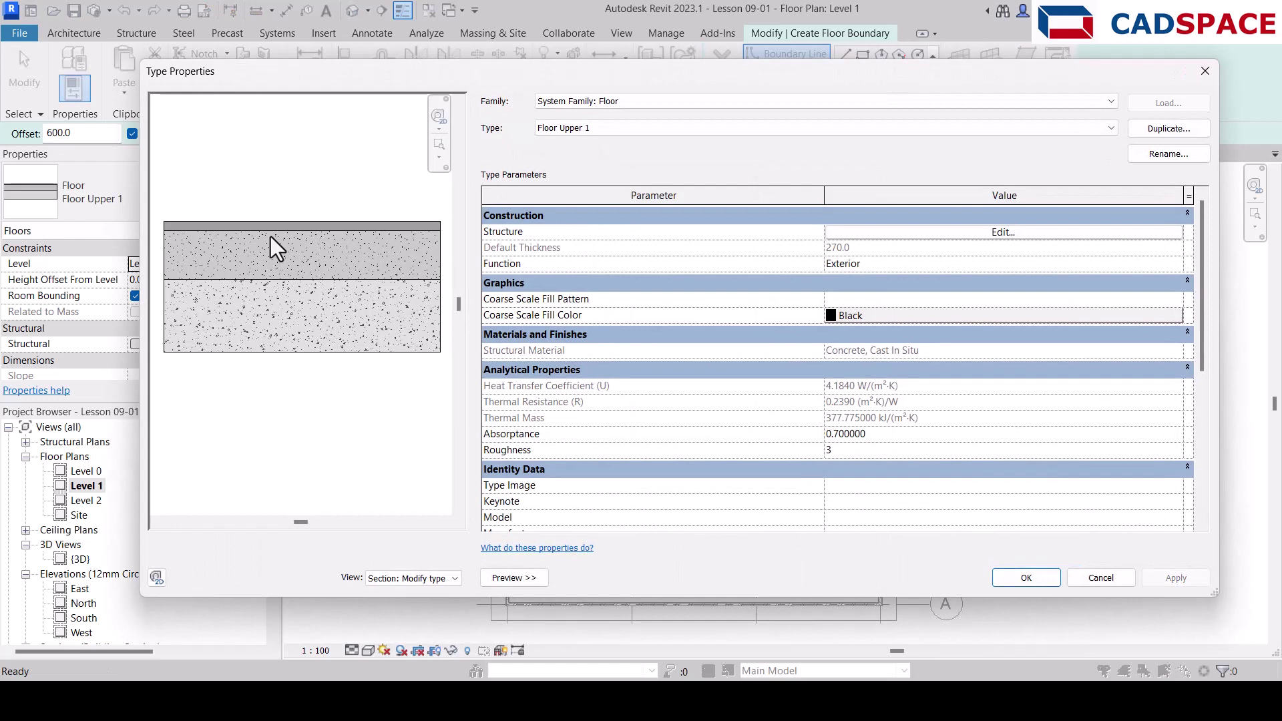
left_click(848, 235)
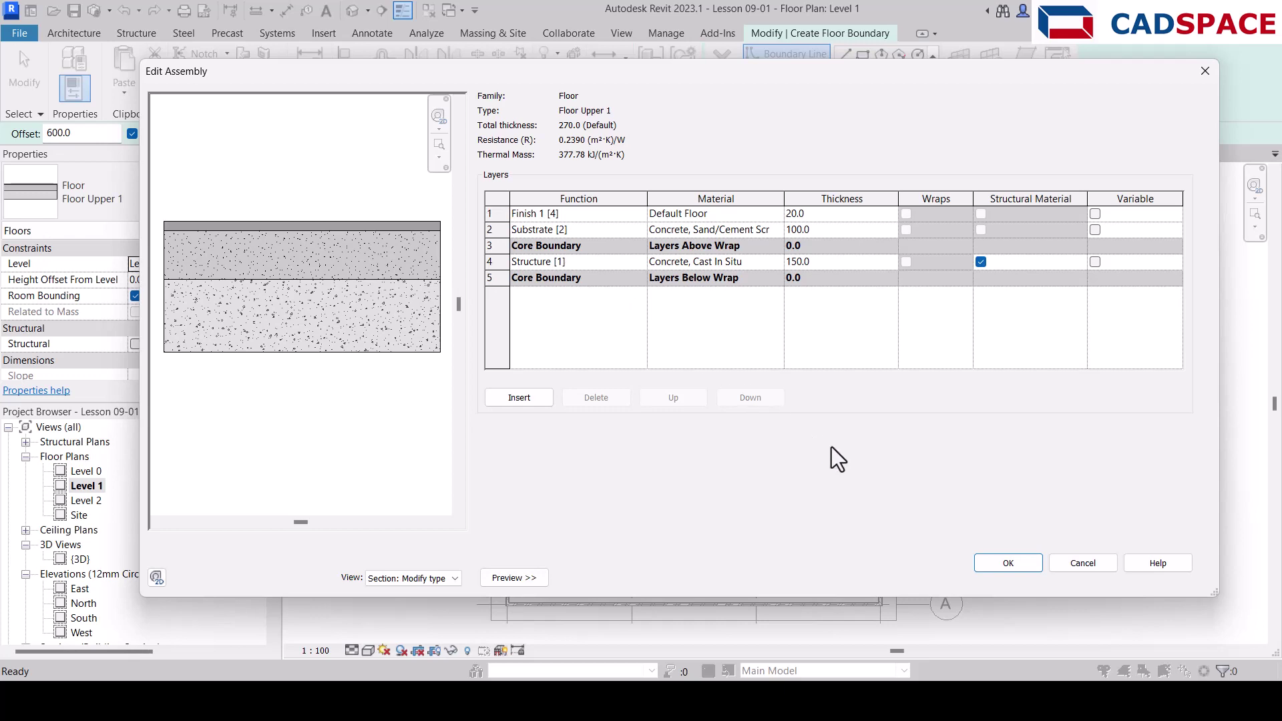
left_click(1027, 561)
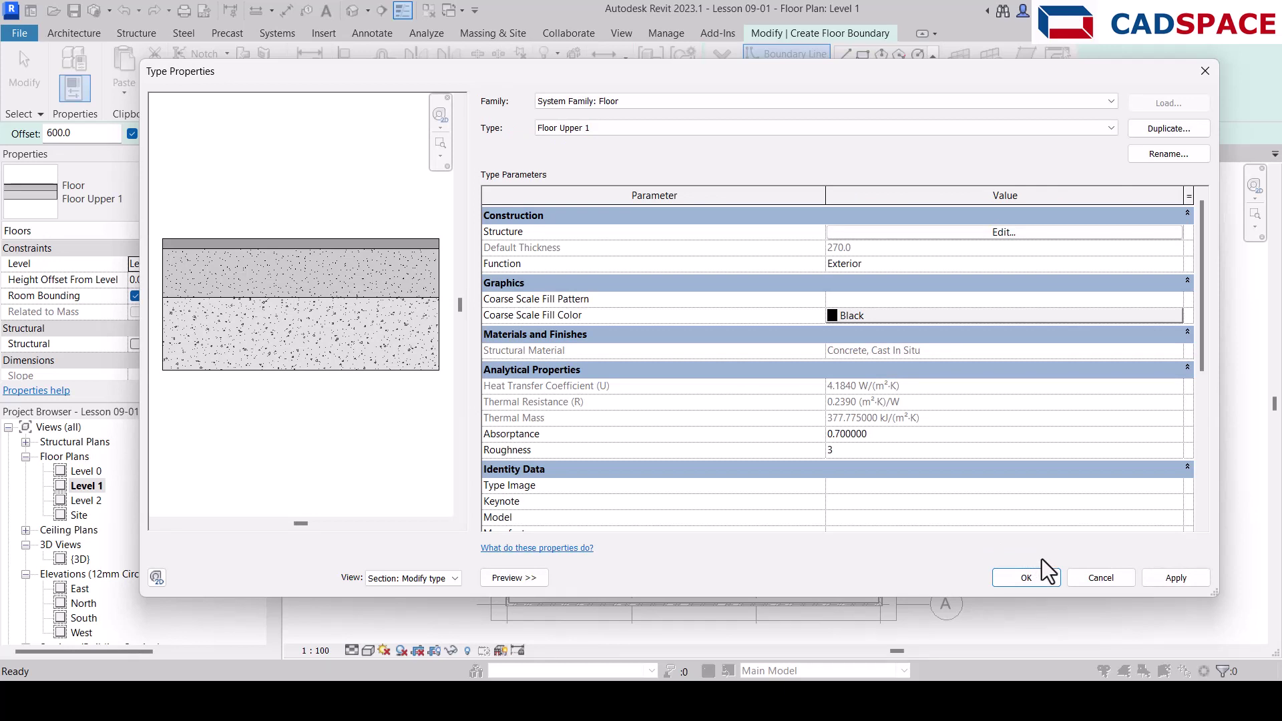
left_click(1044, 580)
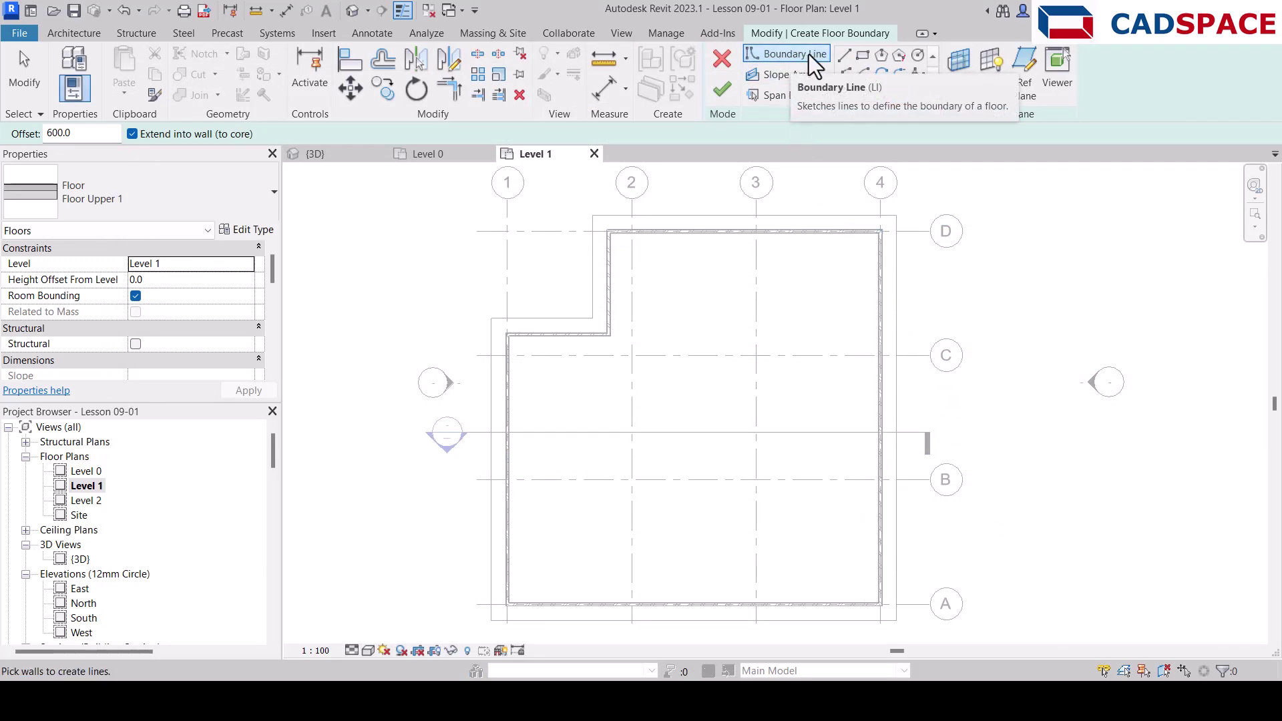
- Draw the first floor boundary line along the grid D wall's outer face, between its exterior corners near grids 2 and 4
left_click(844, 56)
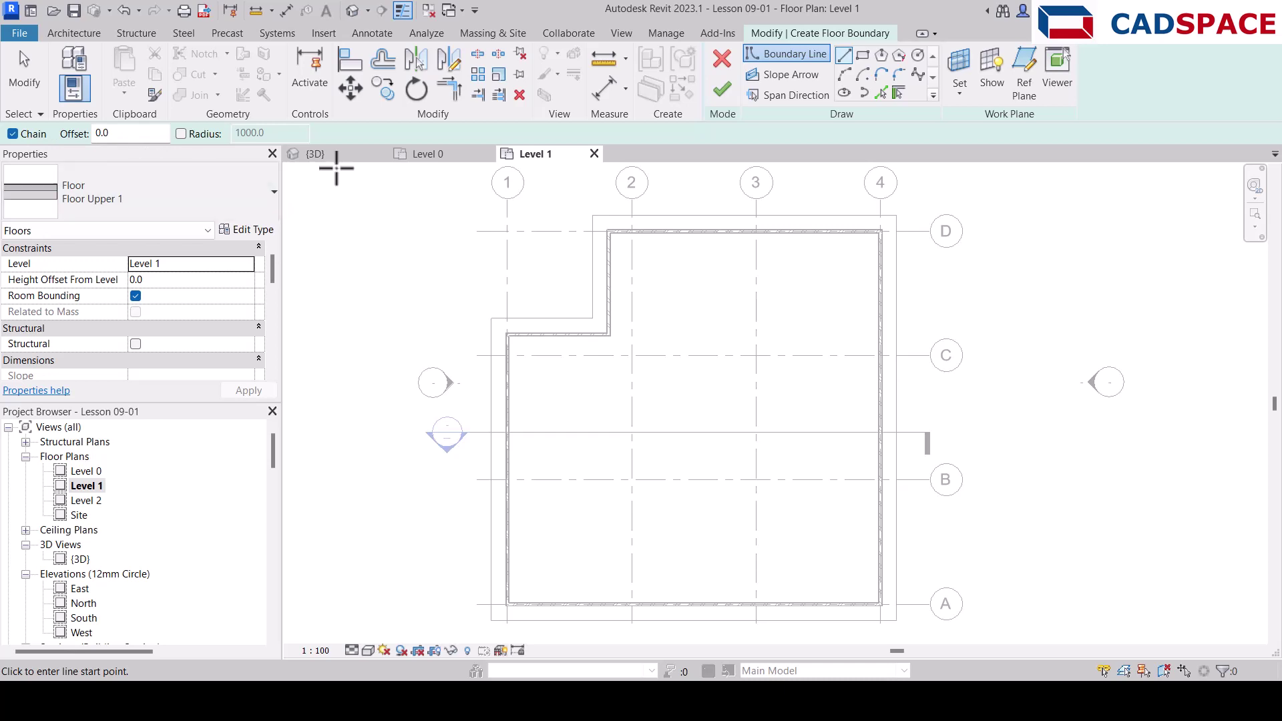
scroll(627, 200, "up", 4)
scroll(601, 230, "up", 5)
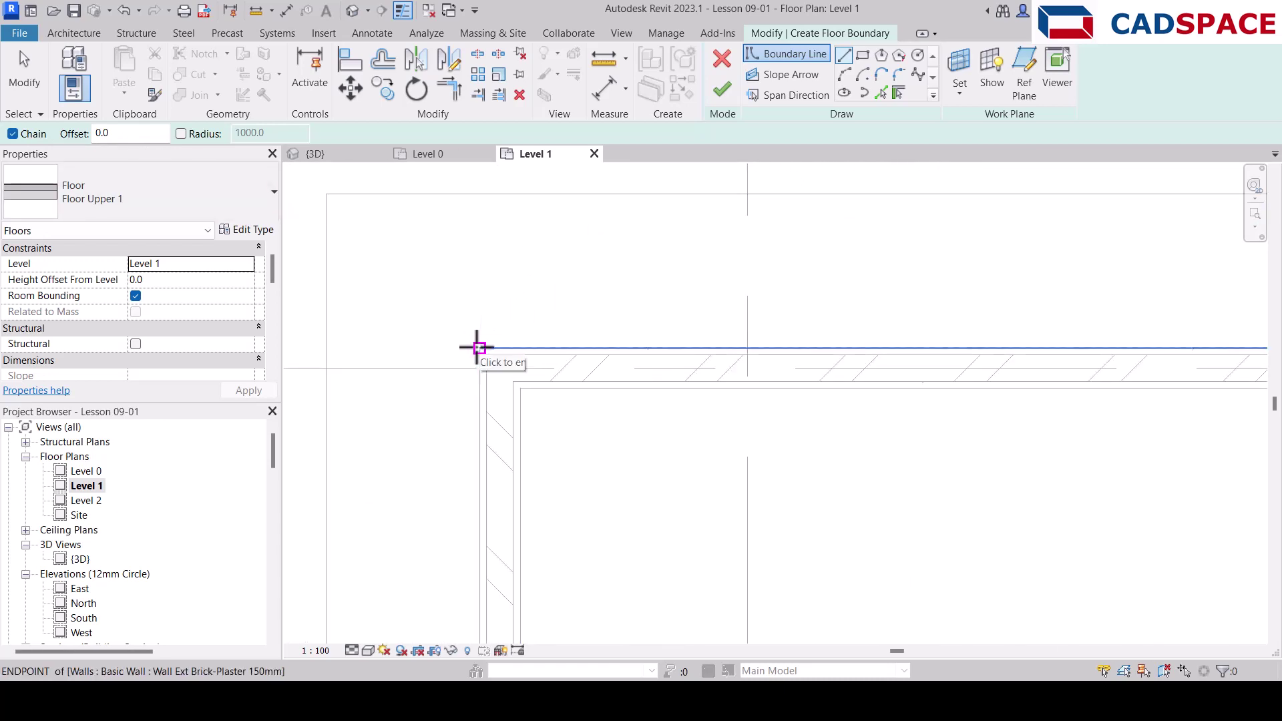
left_click(478, 347)
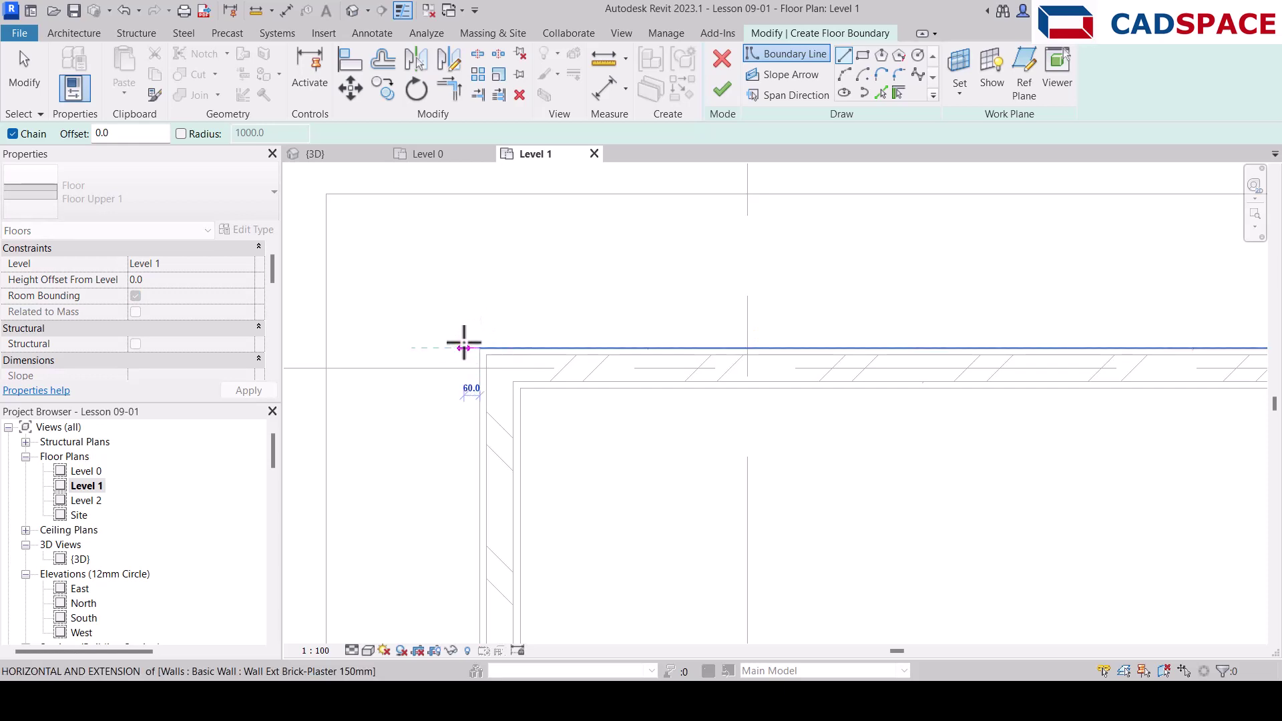
scroll(464, 346, "down", 4)
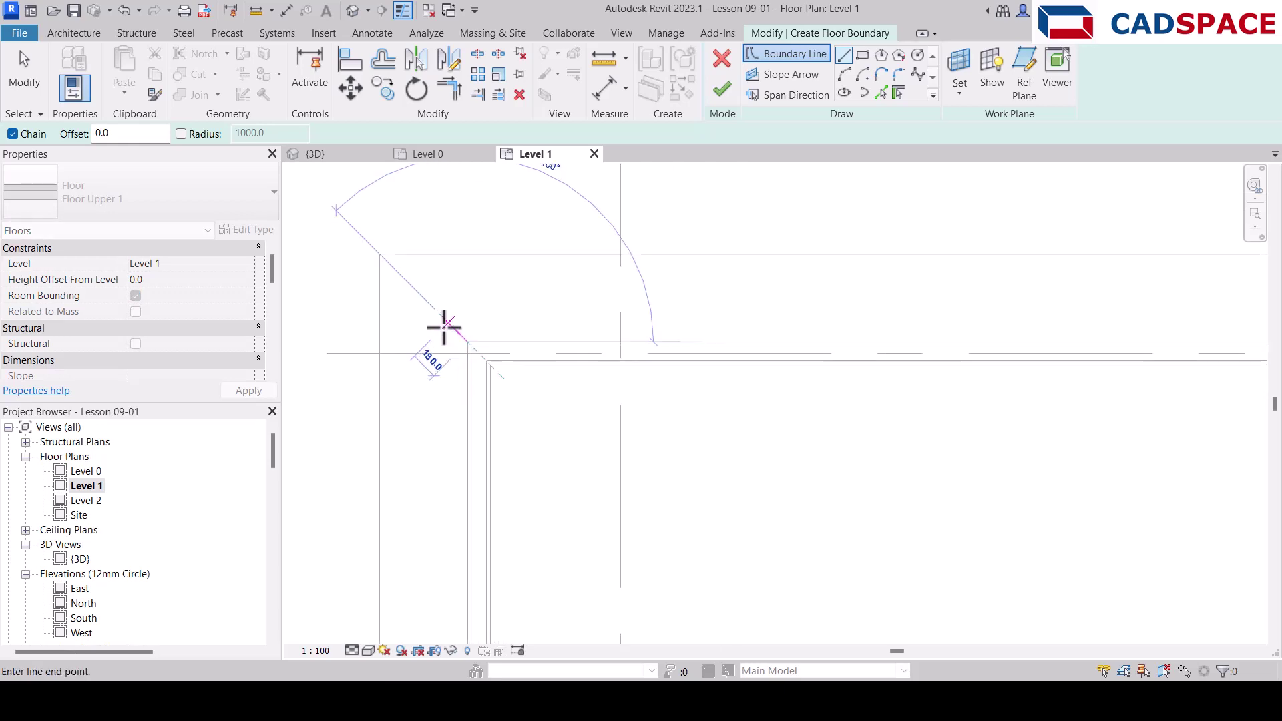
scroll(911, 322, "up", 5)
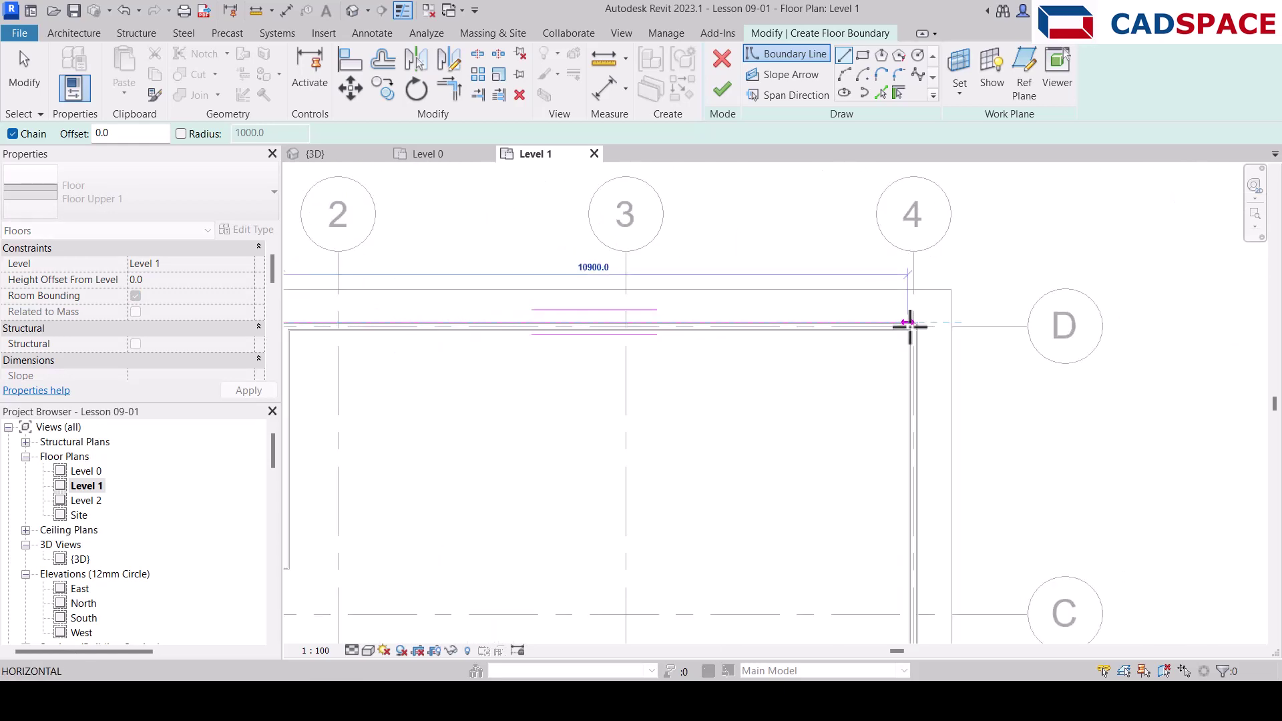
left_click(922, 317)
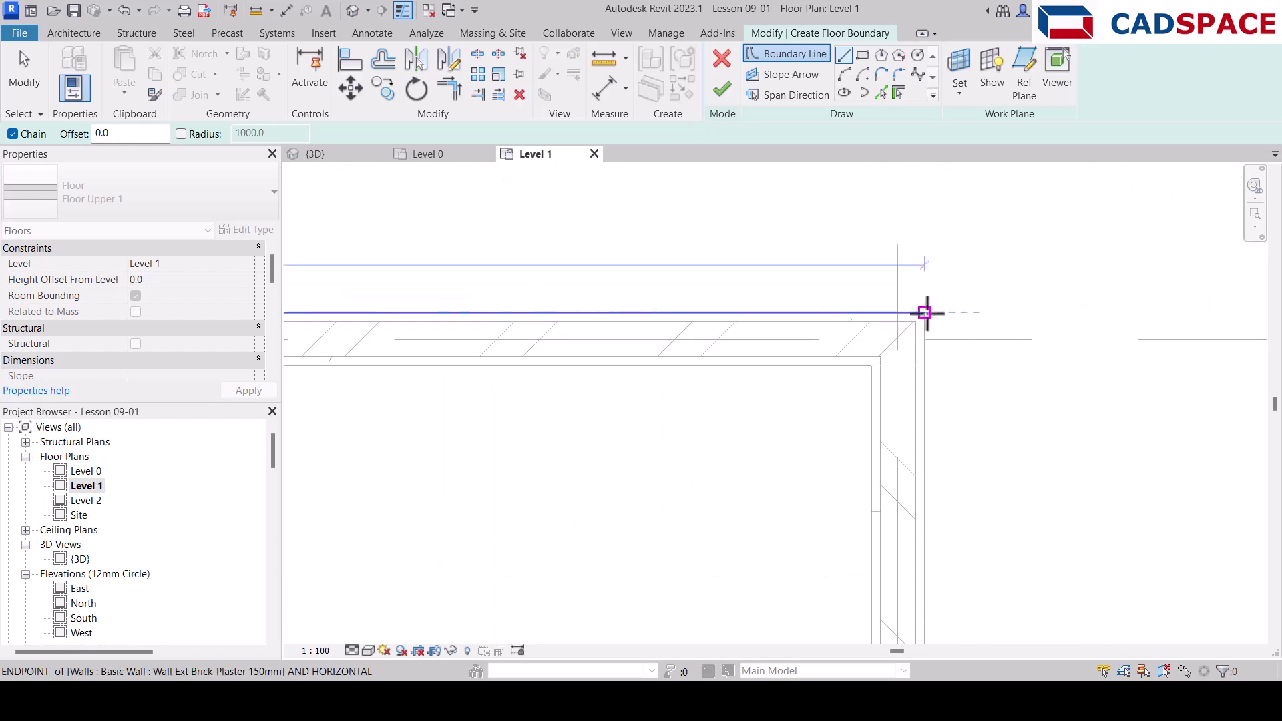
- Continue the boundary along the outer faces of the grid 4 and grid A walls to the exterior corner at grids 1 and A
scroll(920, 267, "down", 5)
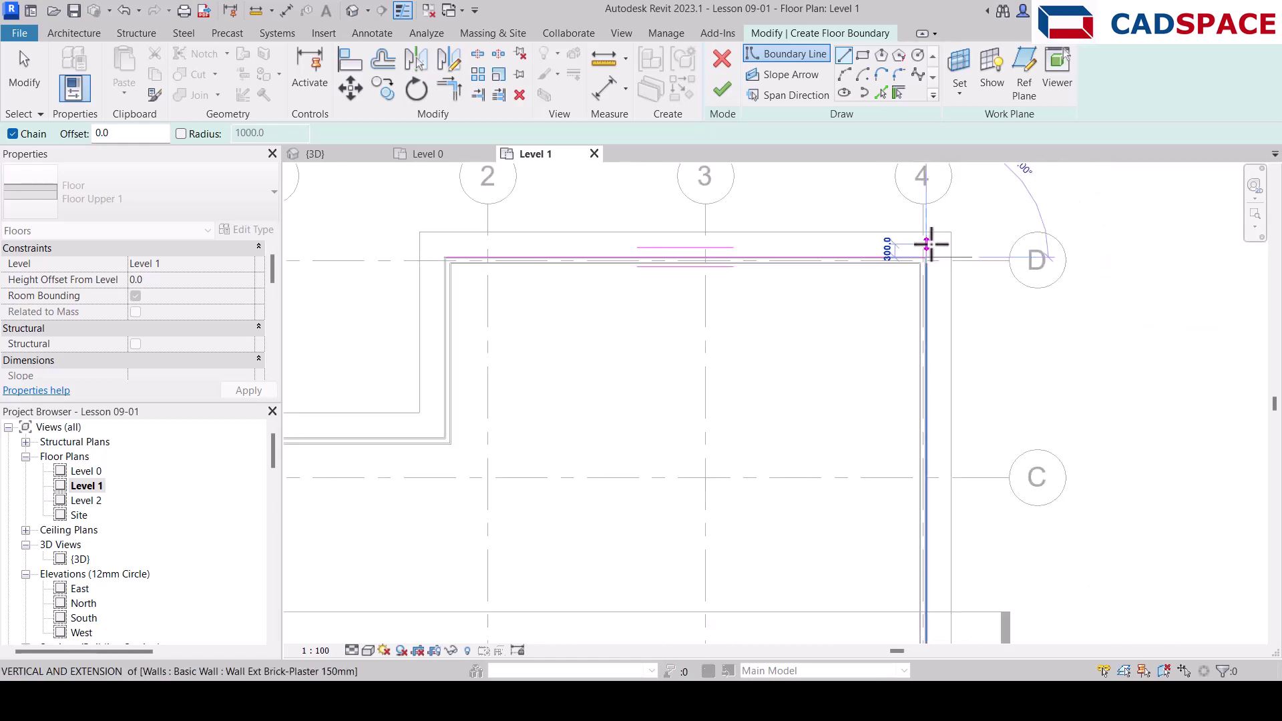
scroll(929, 534, "up", 5)
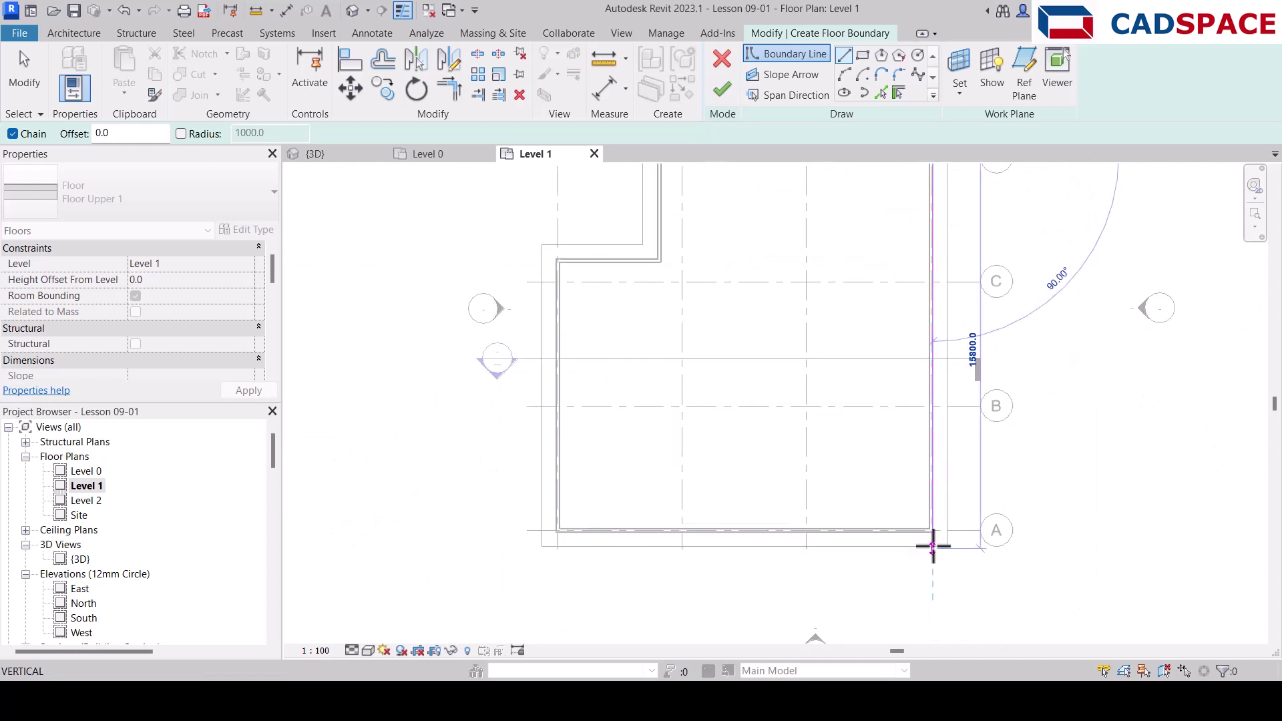
scroll(934, 528, "up", 3)
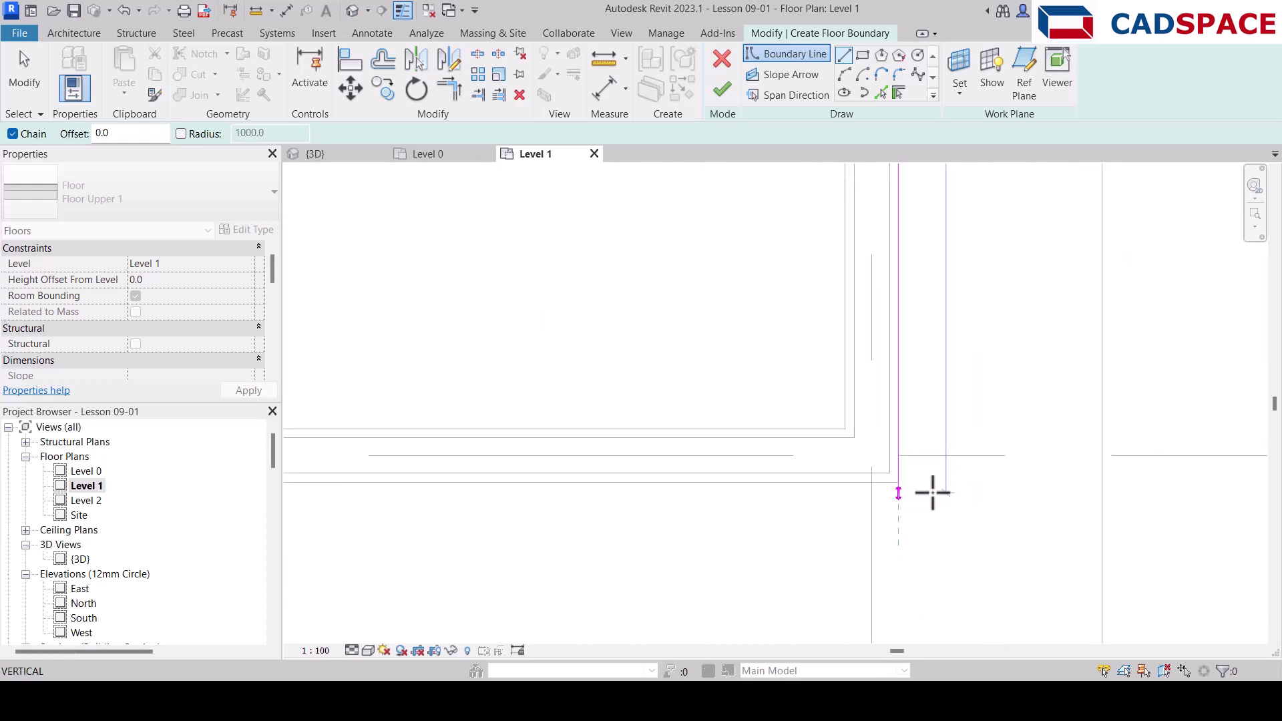
left_click(897, 482)
scroll(921, 491, "down", 4)
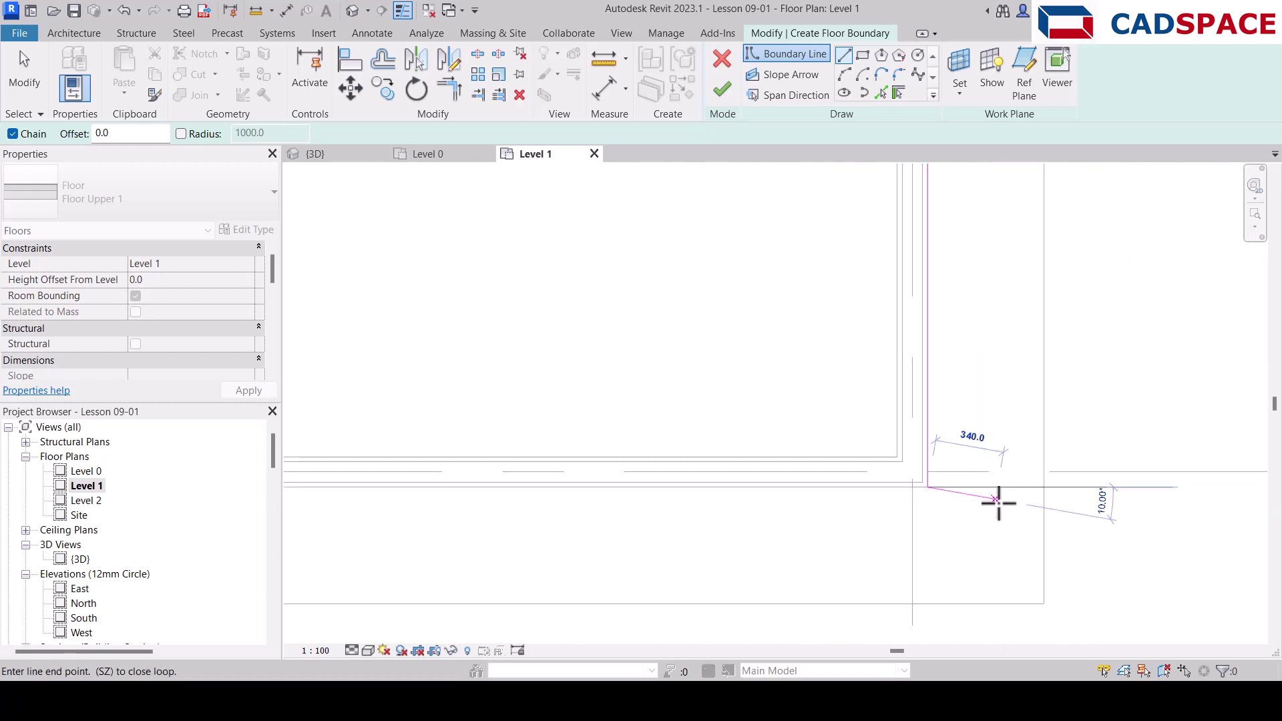
scroll(982, 513, "down", 2)
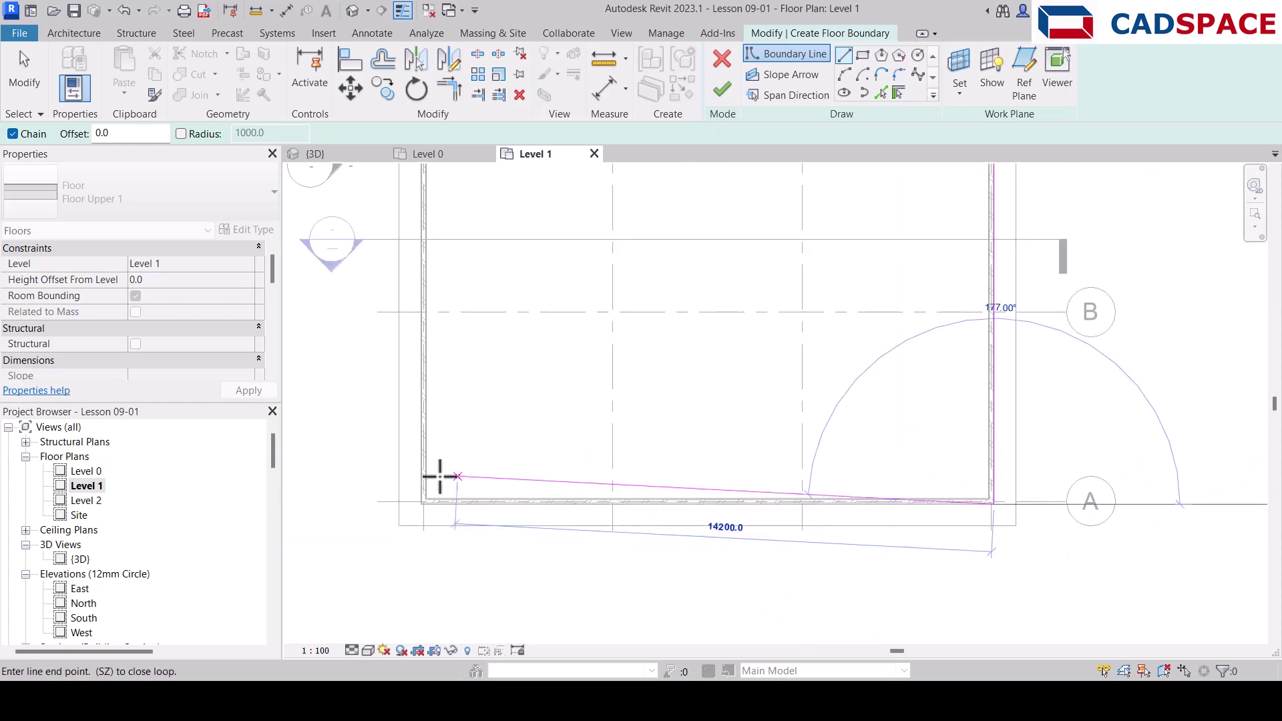
scroll(409, 507, "up", 5)
scroll(415, 495, "up", 3)
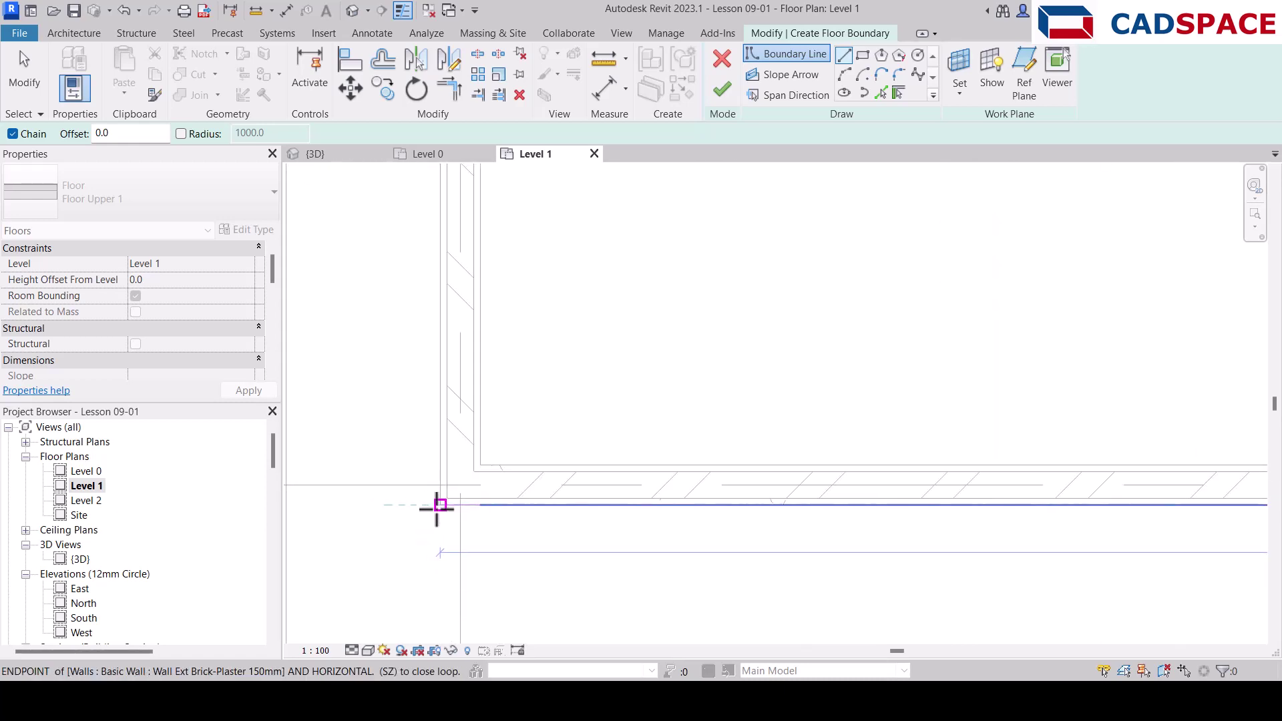
left_click(440, 505)
- Continue the boundary up the grid 1 wall's outer face and around the recessed corner, closing the loop at the starting corner near grid D
scroll(468, 594, "down", 6)
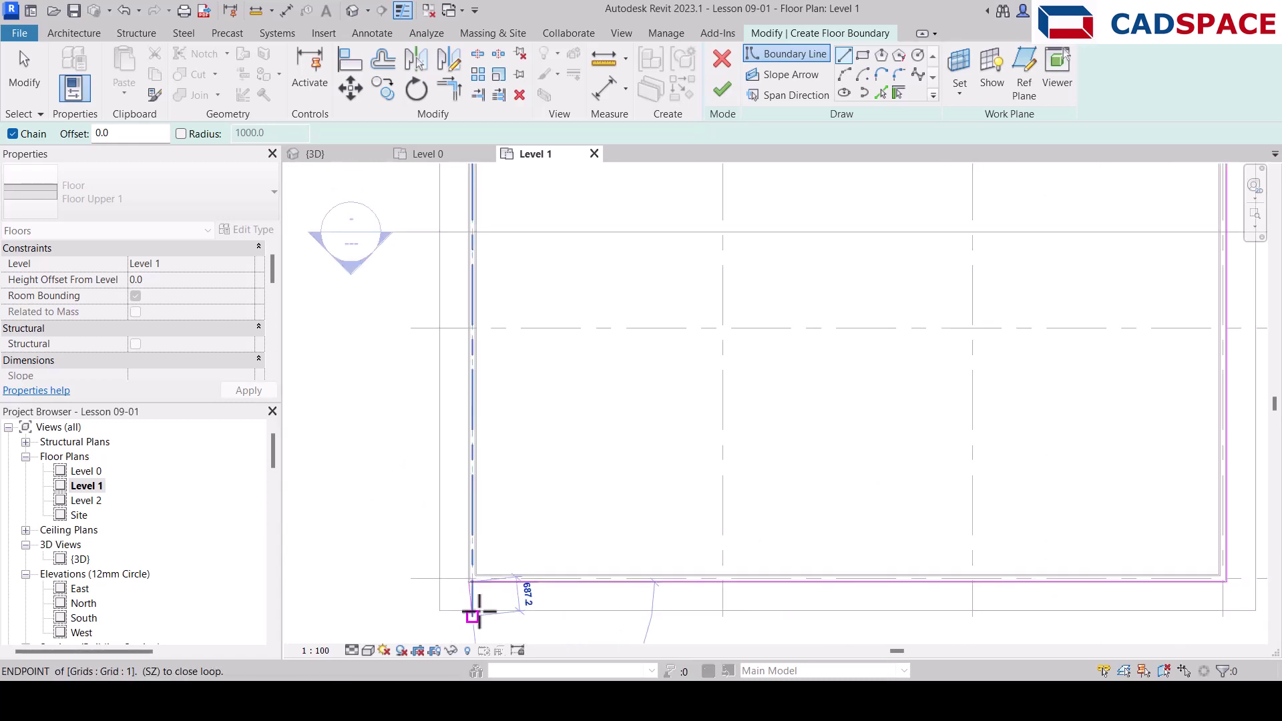
scroll(475, 327, "up", 5)
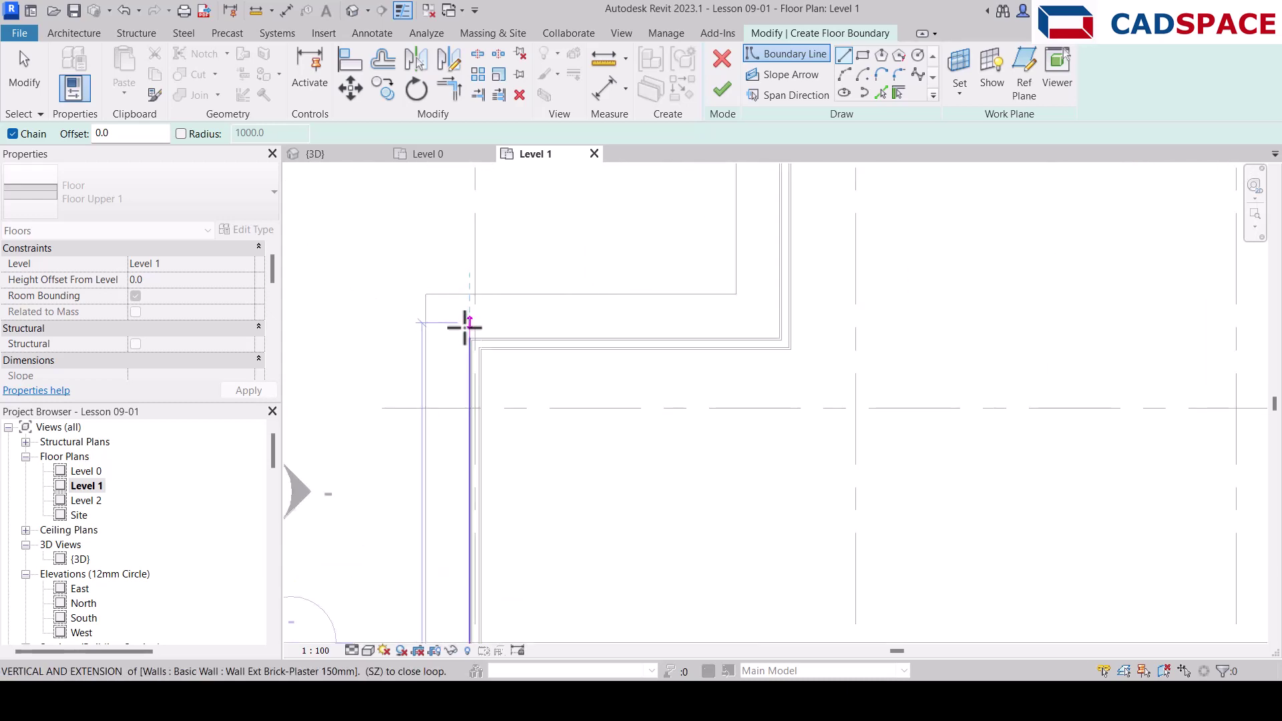
left_click(487, 333)
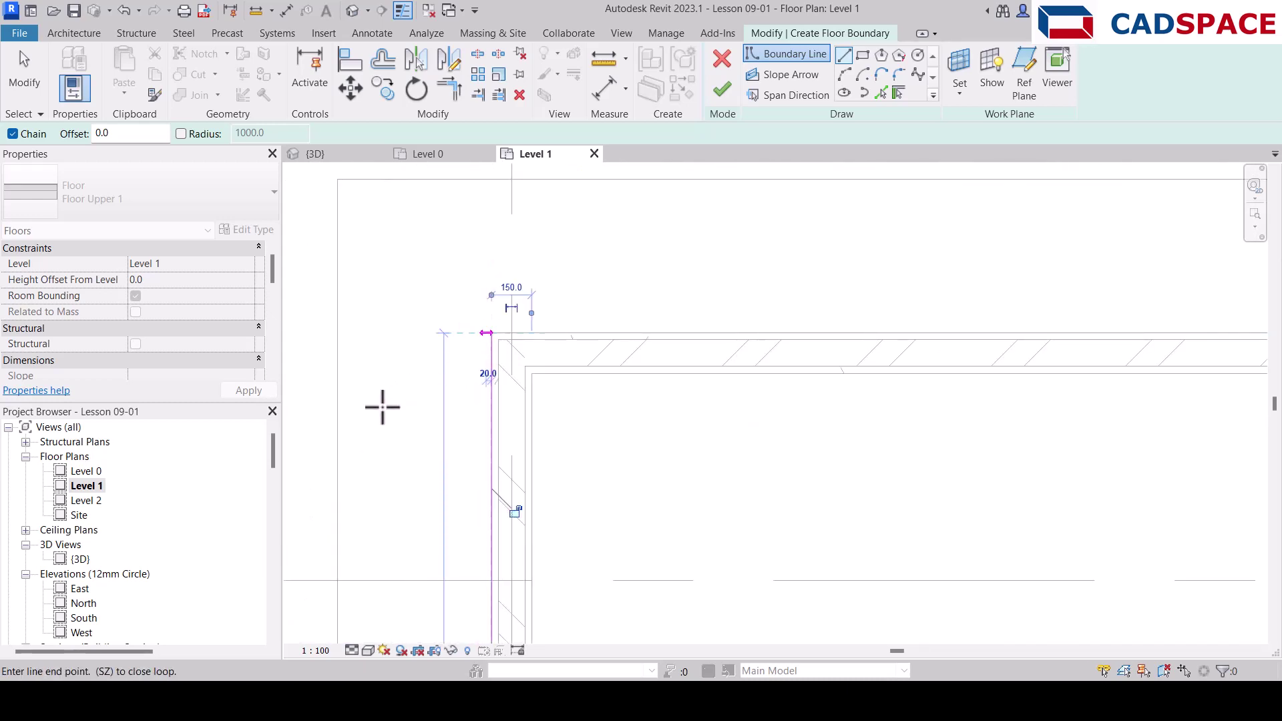
scroll(381, 406, "down", 3)
scroll(772, 380, "up", 2)
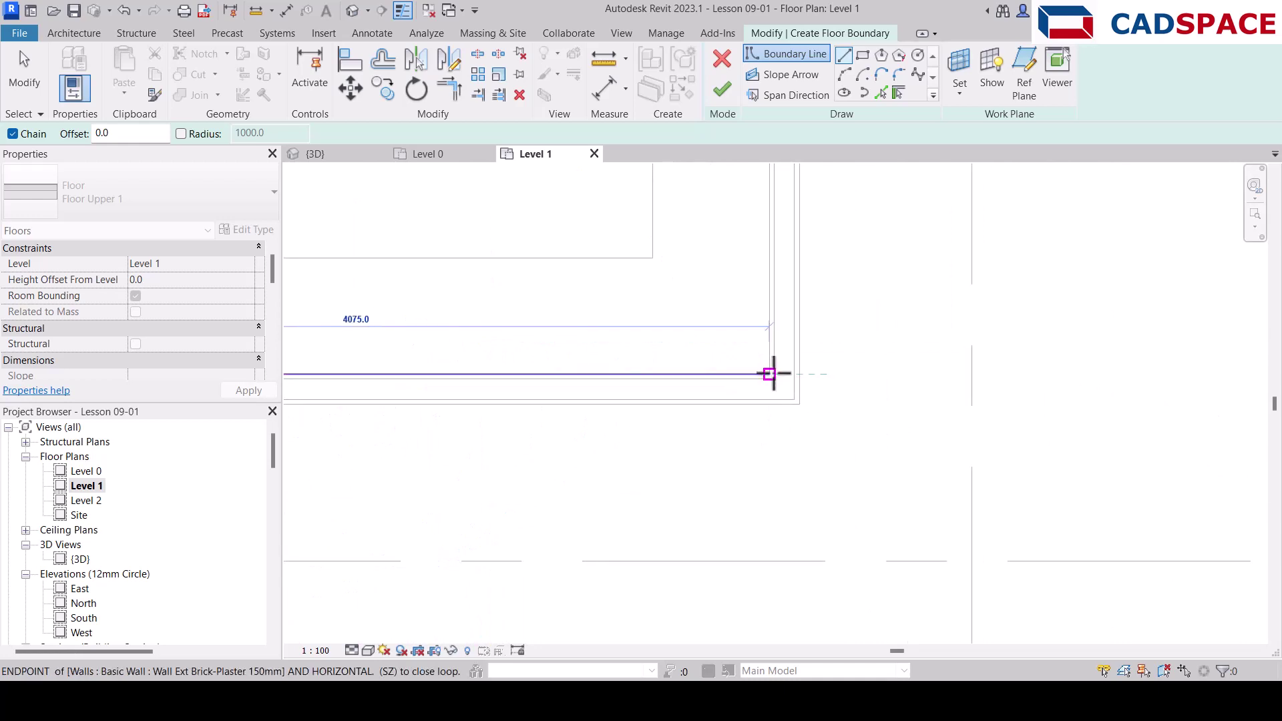
left_click(771, 404)
scroll(767, 458, "down", 4)
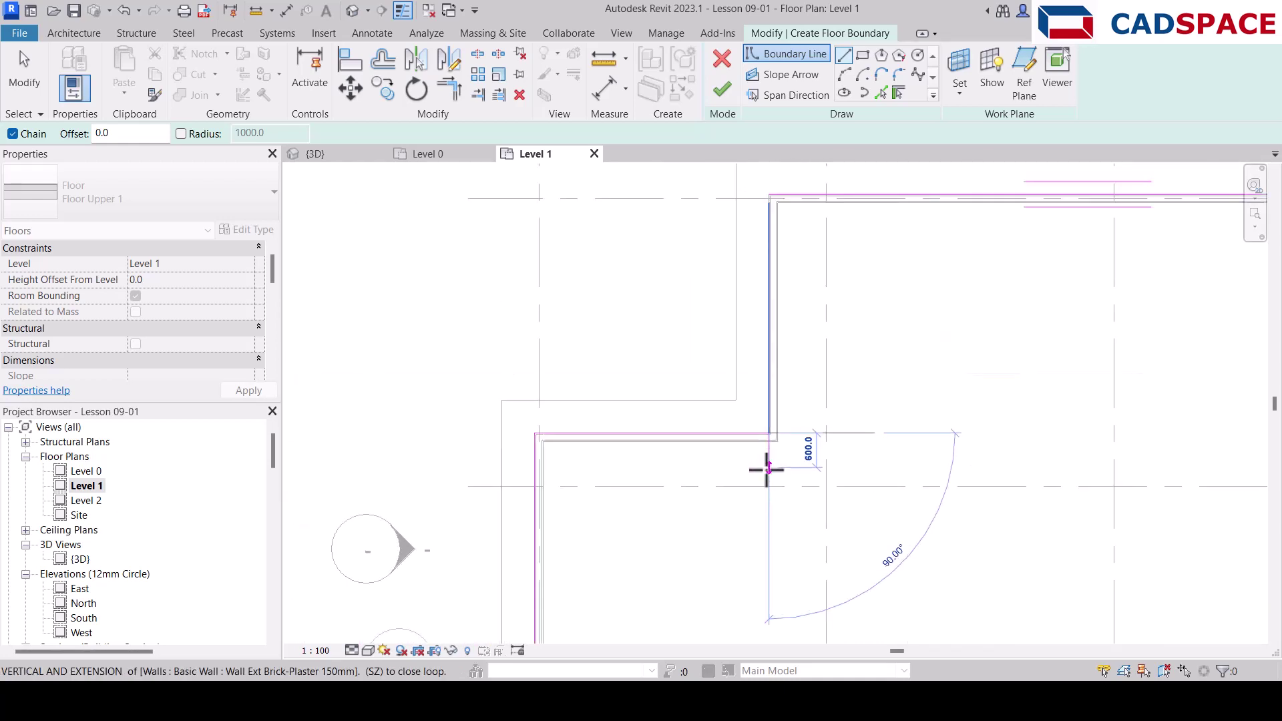
scroll(771, 280, "up", 3)
scroll(767, 283, "up", 4)
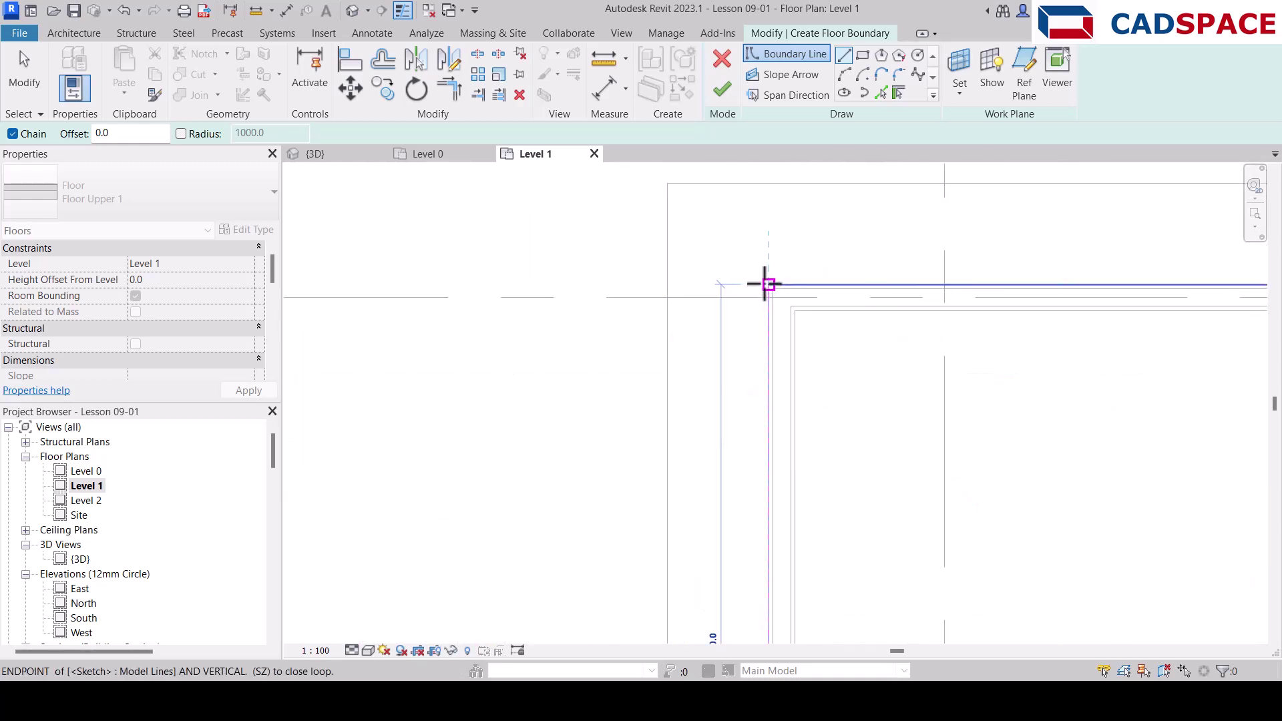
left_click(771, 285)
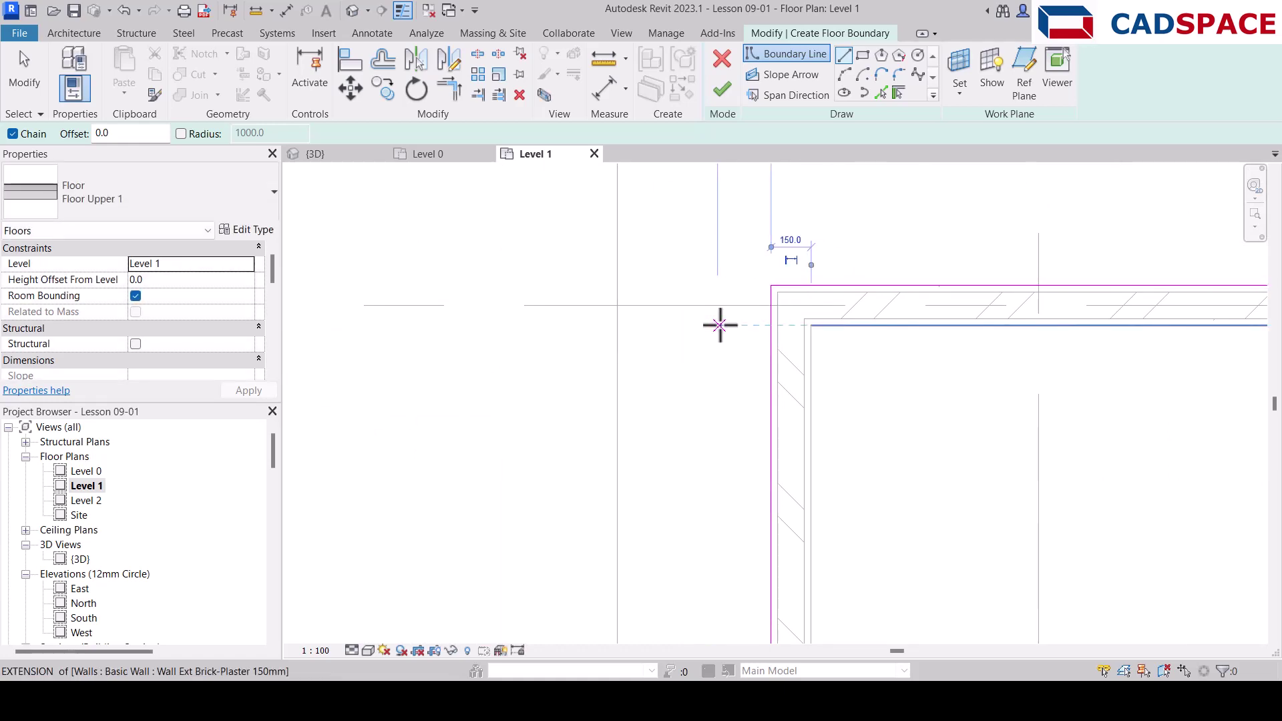
- Finish the Level 1 floor sketch and show the building in the {3D} view
scroll(750, 258, "down", 3)
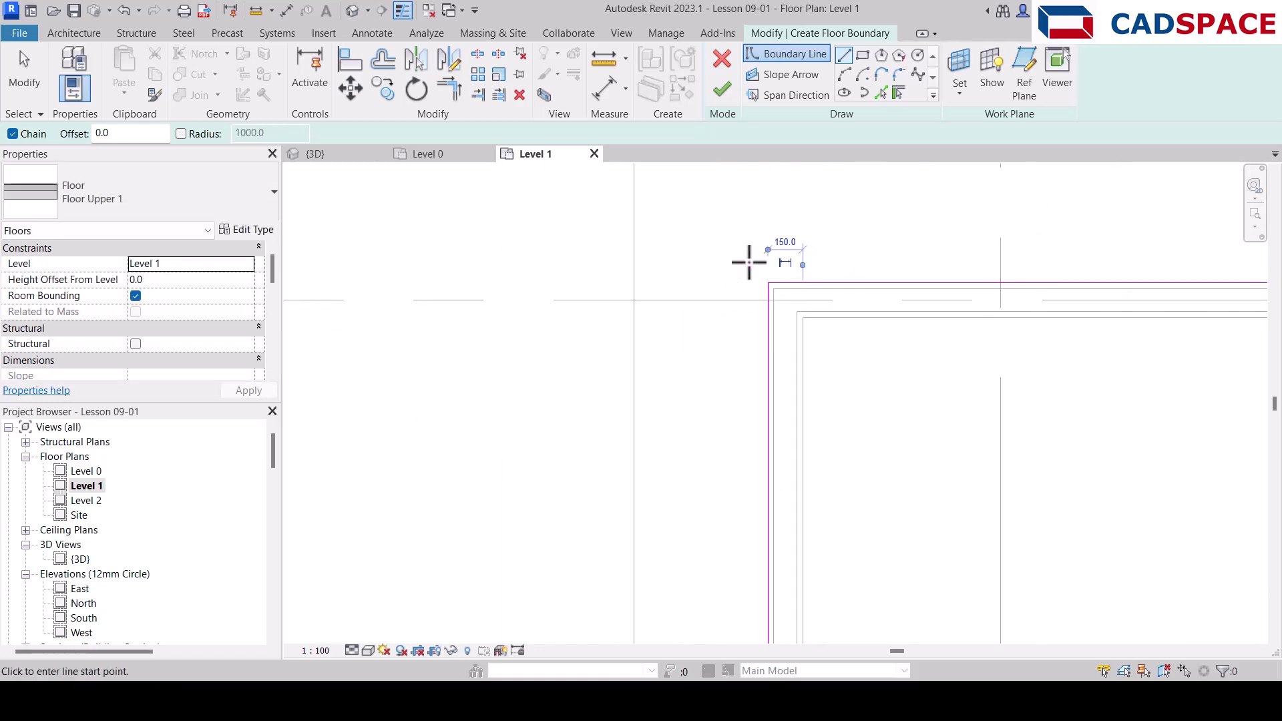
scroll(686, 215, "down", 5)
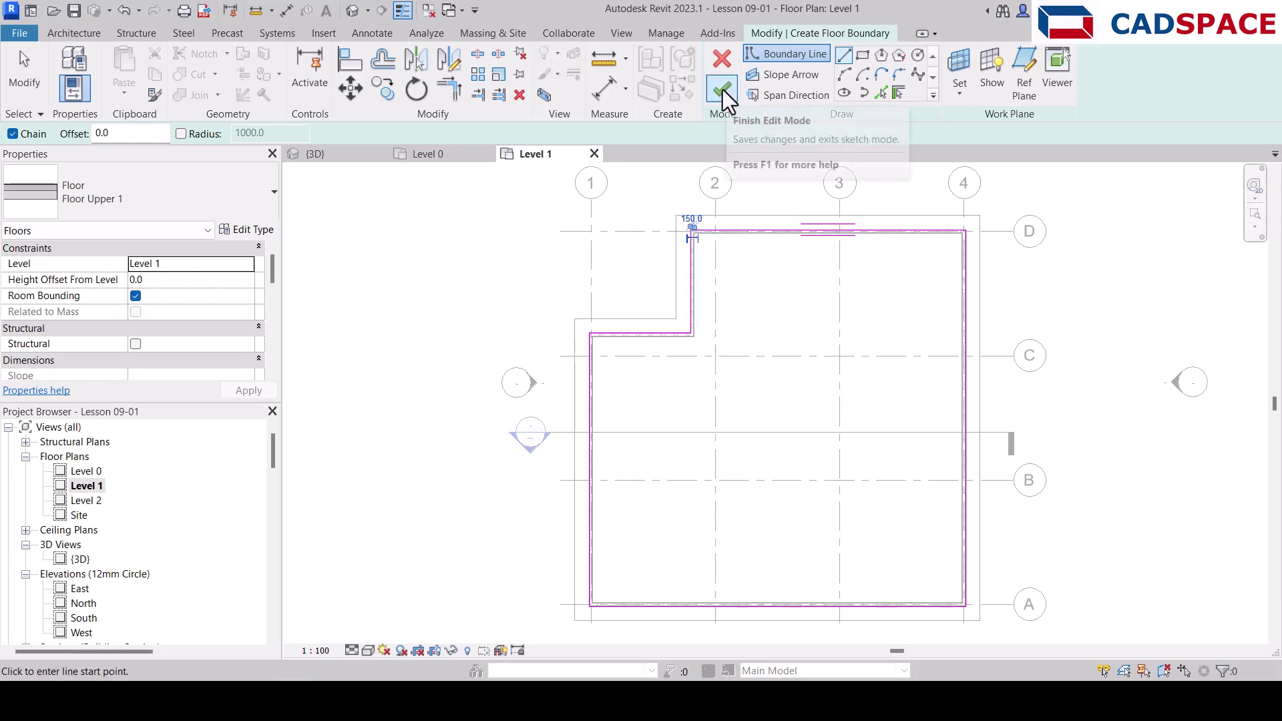
left_click(722, 89)
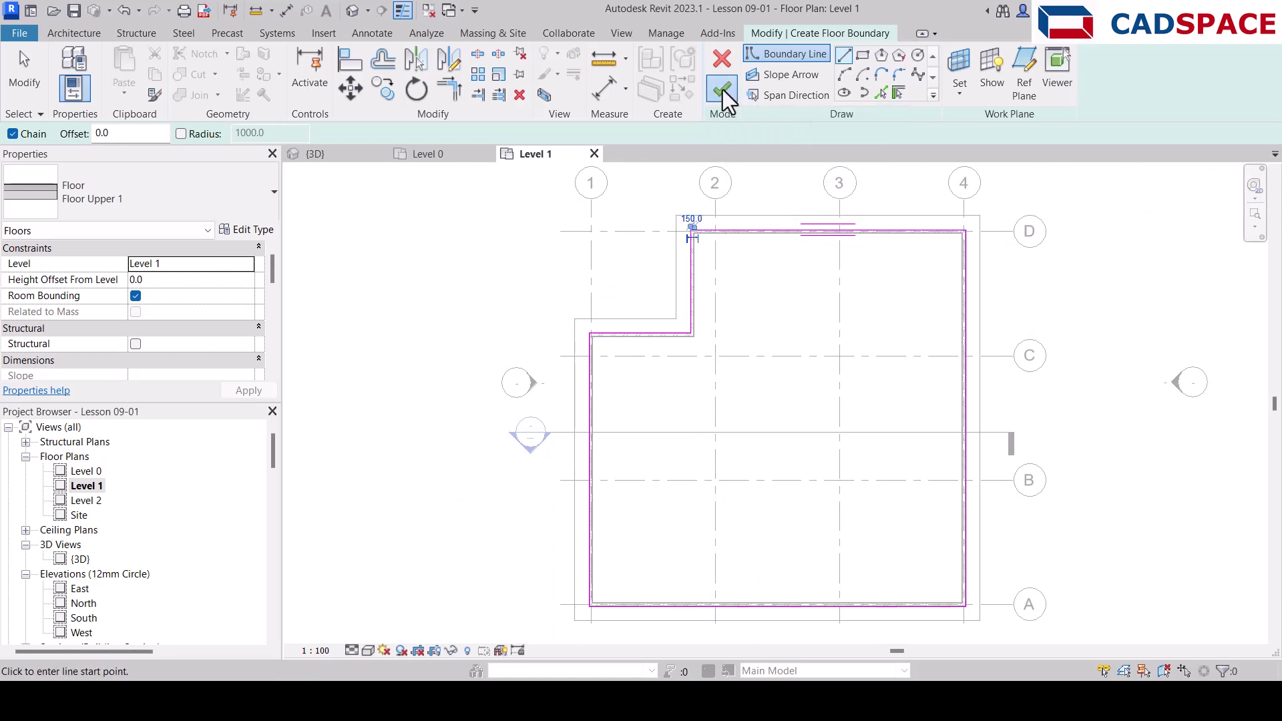
left_click(644, 251)
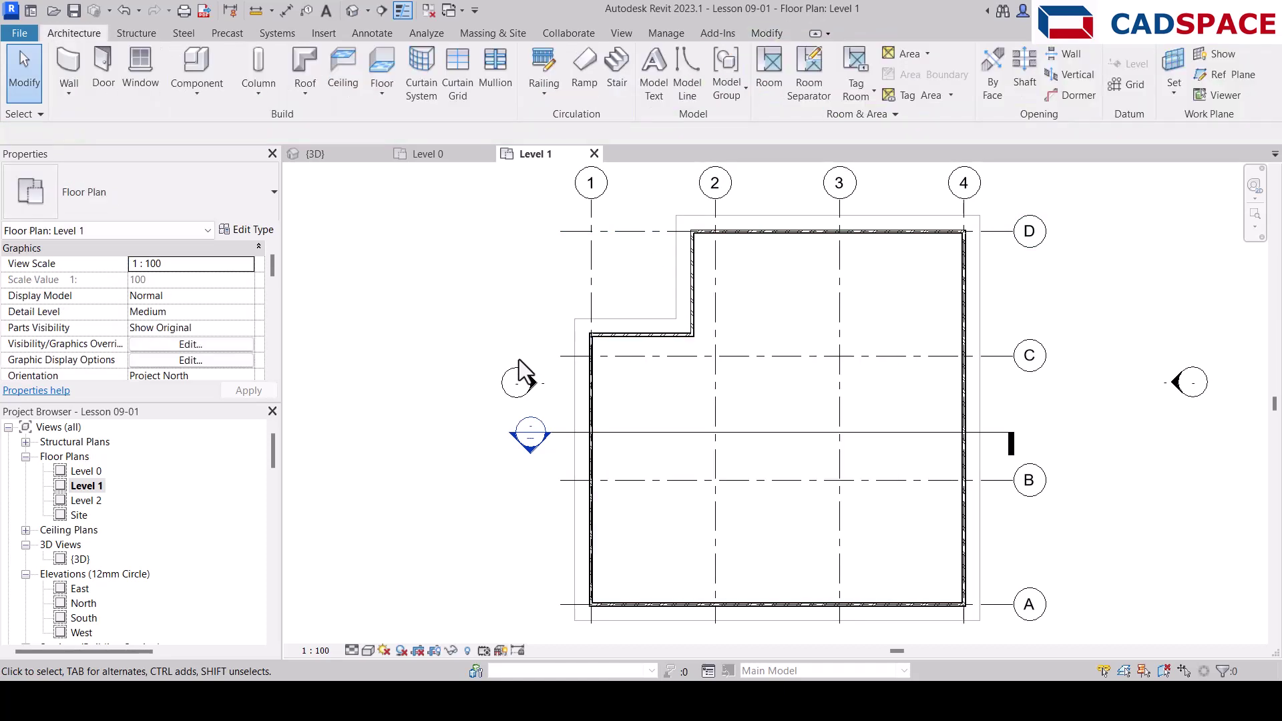
double_click(79, 559)
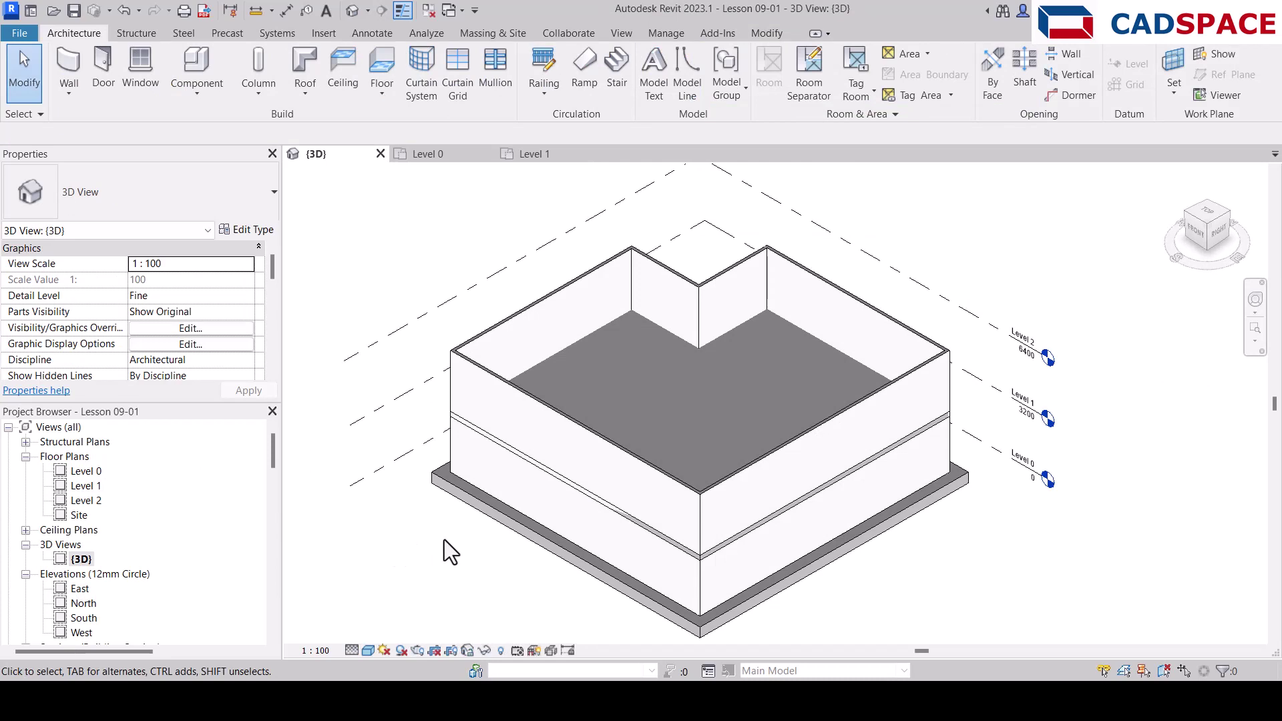
- Set the 3D view's visual style to Consistent Colors and inspect the Level 1 floor by selecting it
left_click(369, 651)
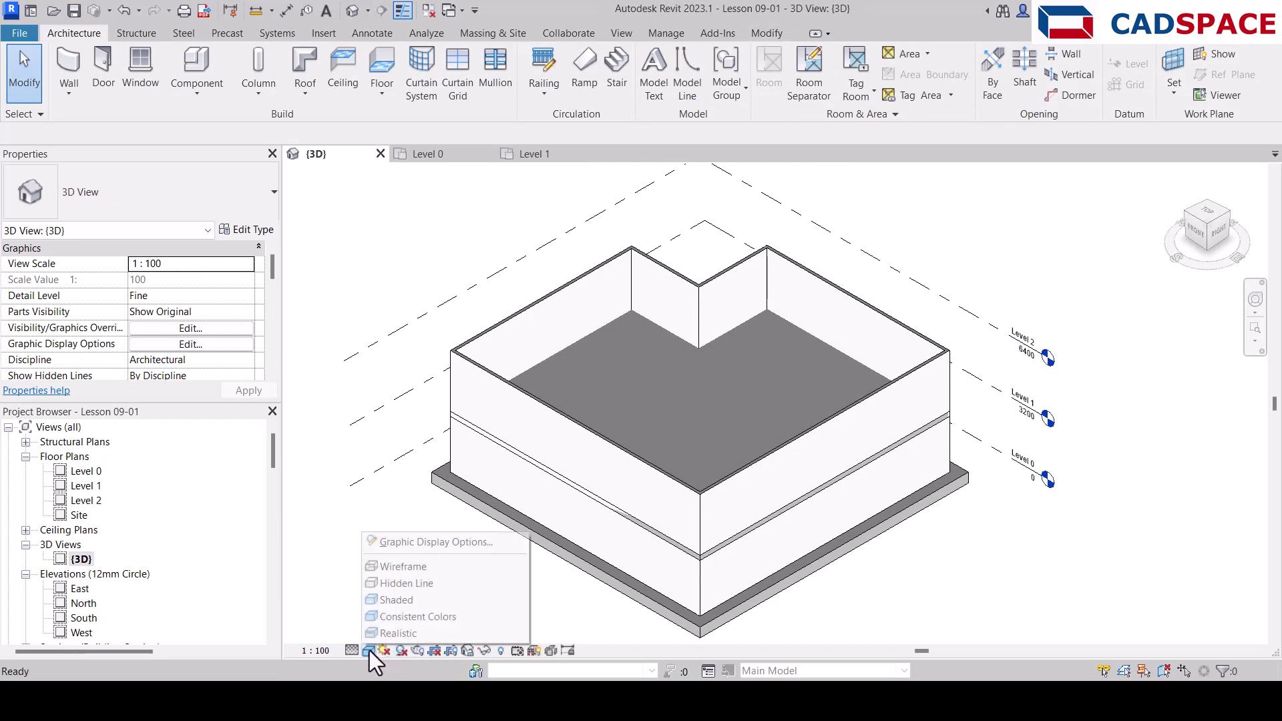
left_click(437, 617)
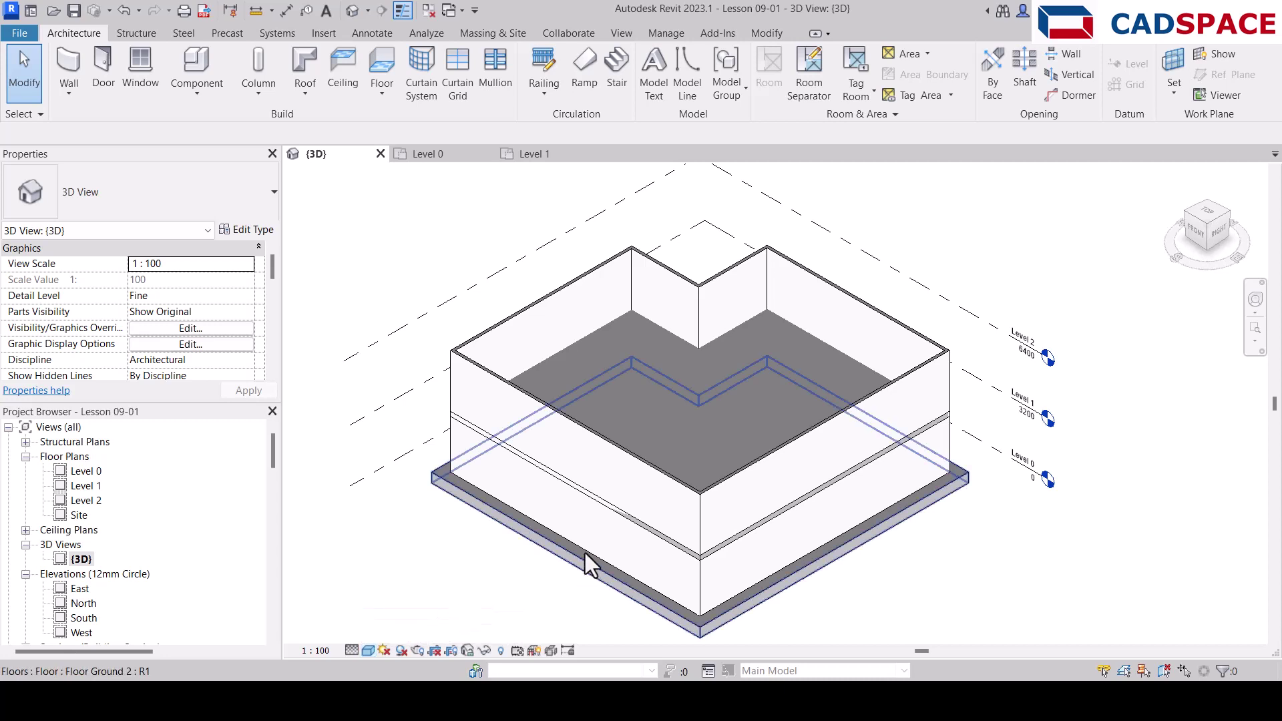
left_click(645, 528)
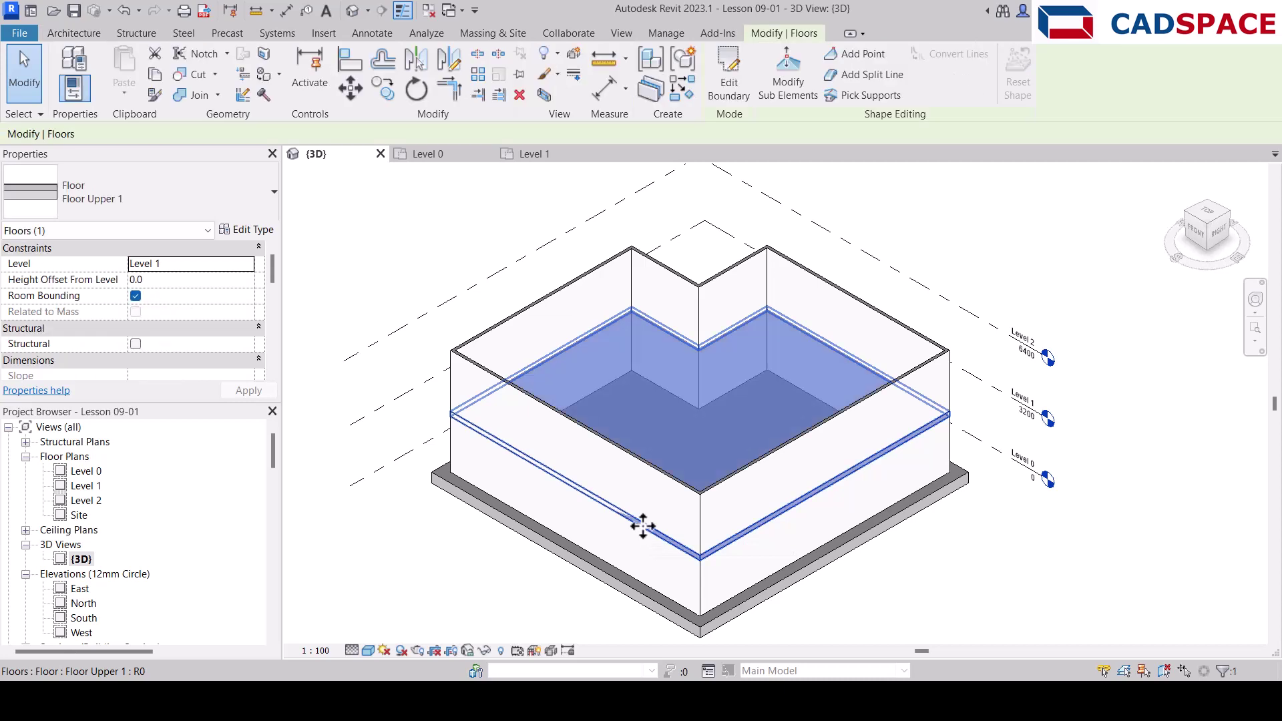
left_click(402, 605)
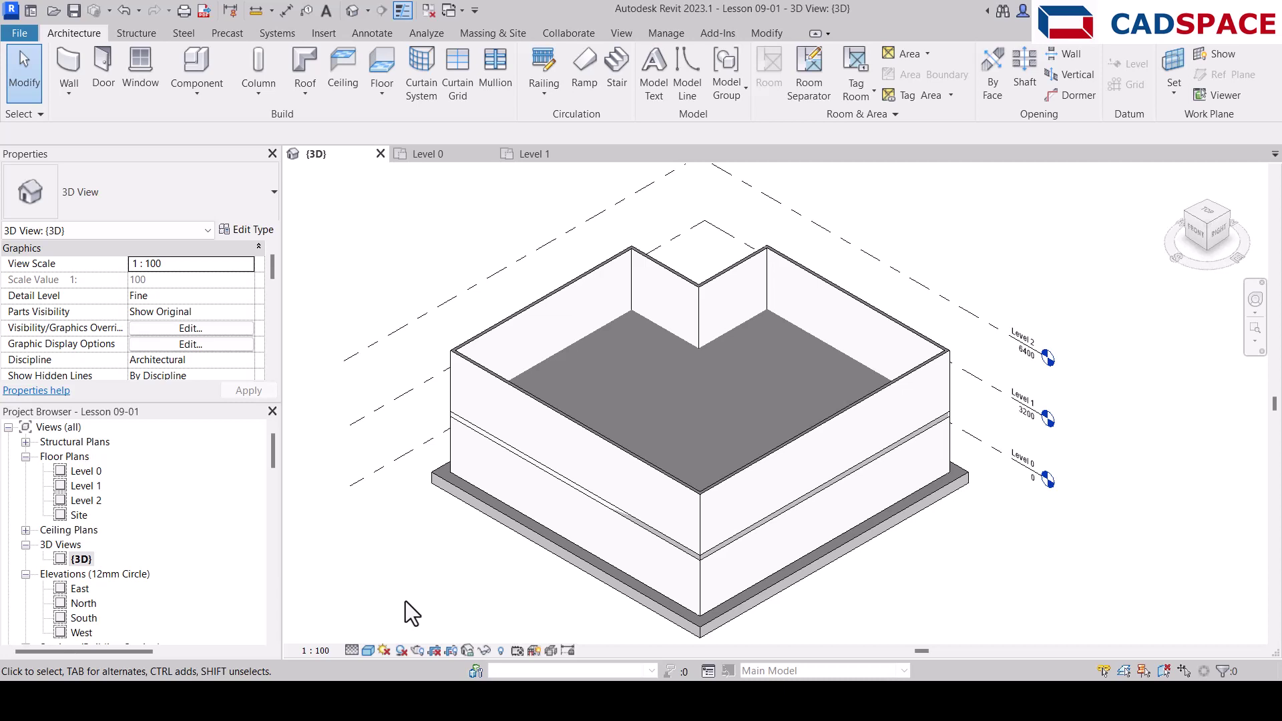
- Copy the Floor Upper 1 floor from Level 1 and paste it aligned to Level 2
left_click(557, 482)
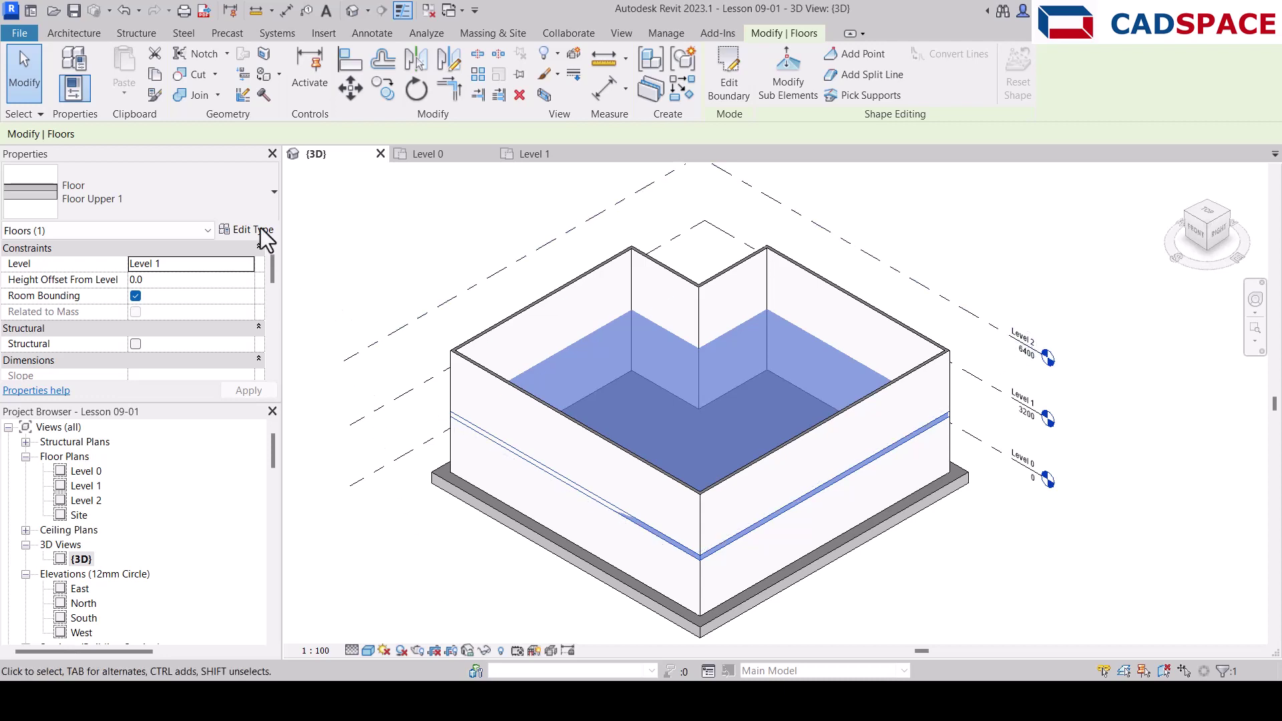
left_click(155, 78)
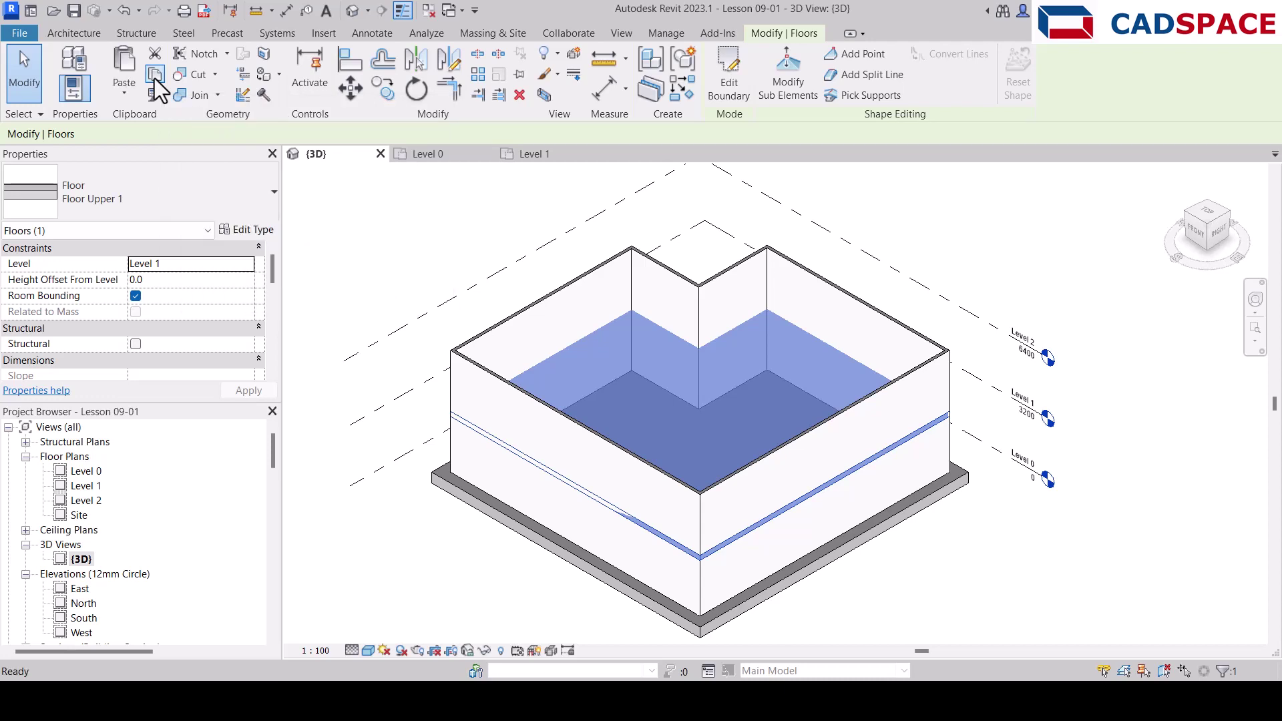
left_click(123, 93)
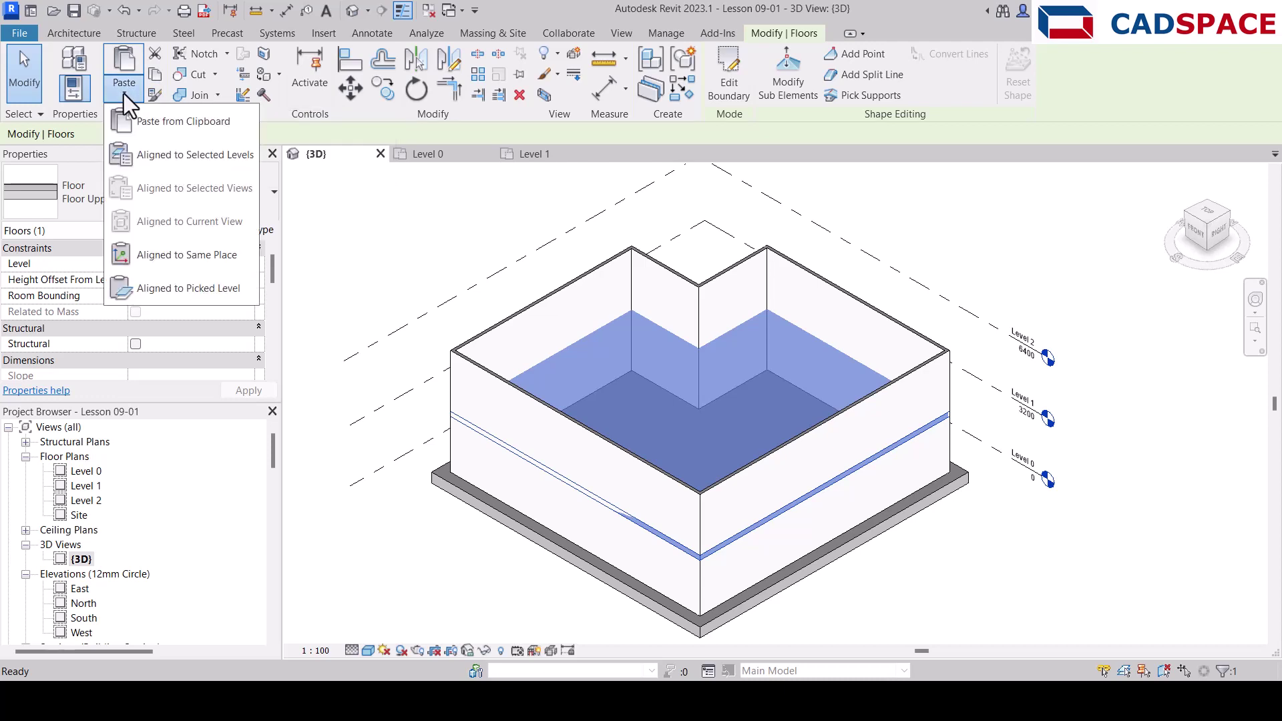
left_click(202, 159)
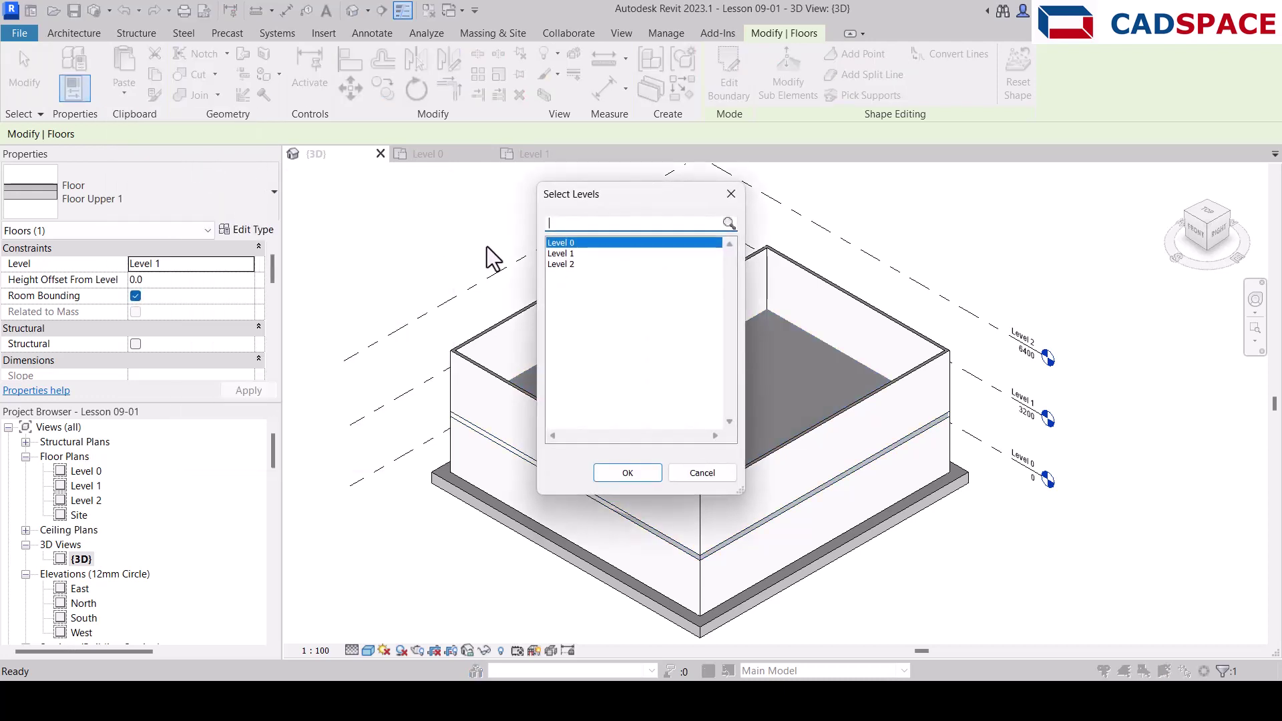
left_click(575, 265)
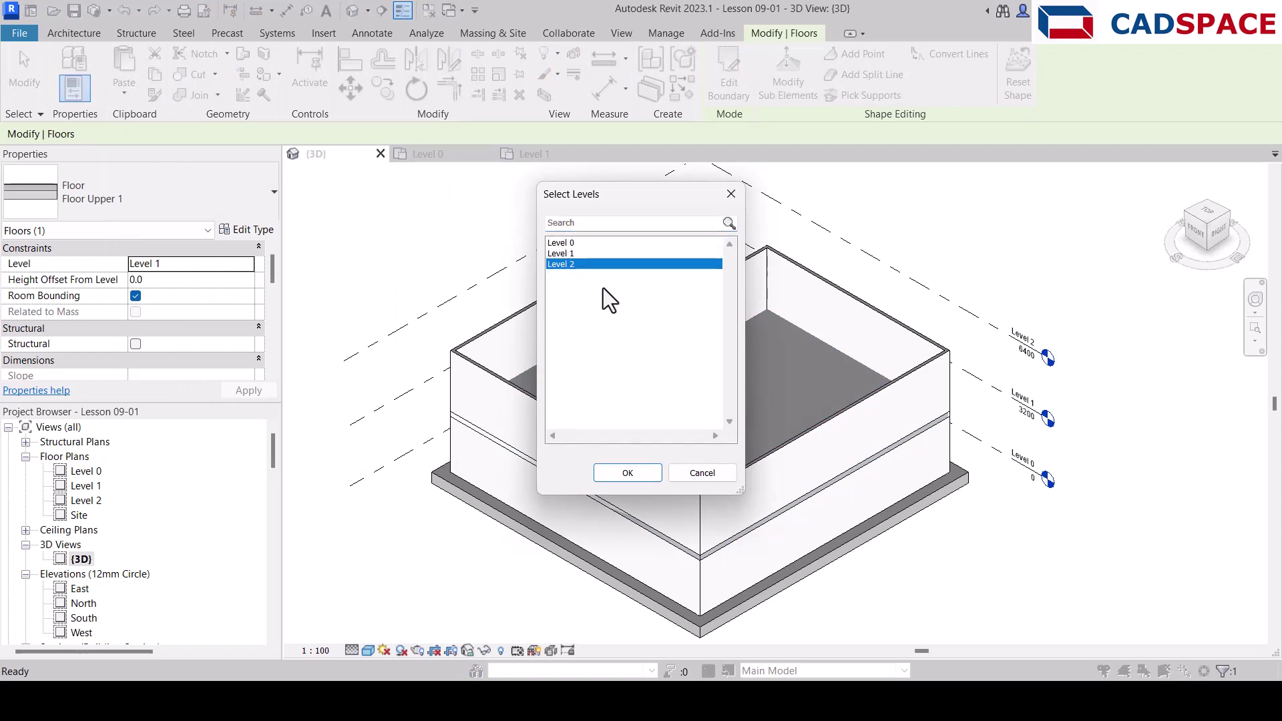
left_click(646, 473)
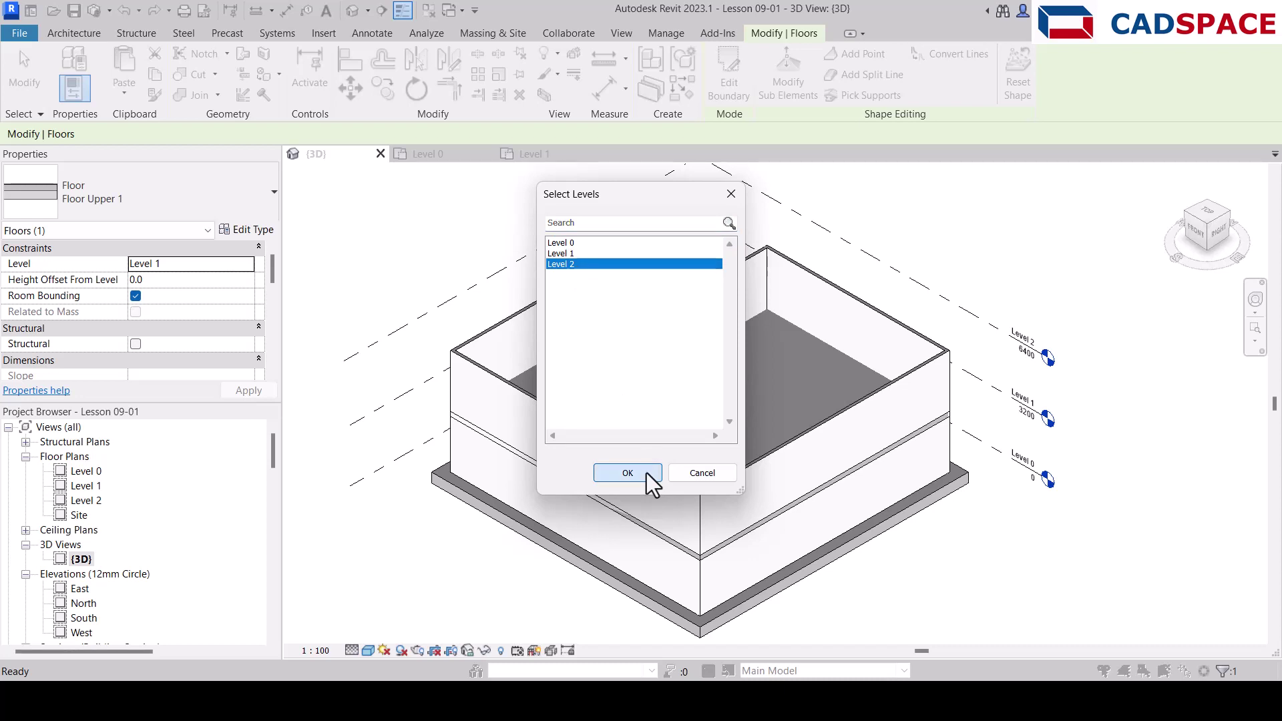
left_click(471, 599)
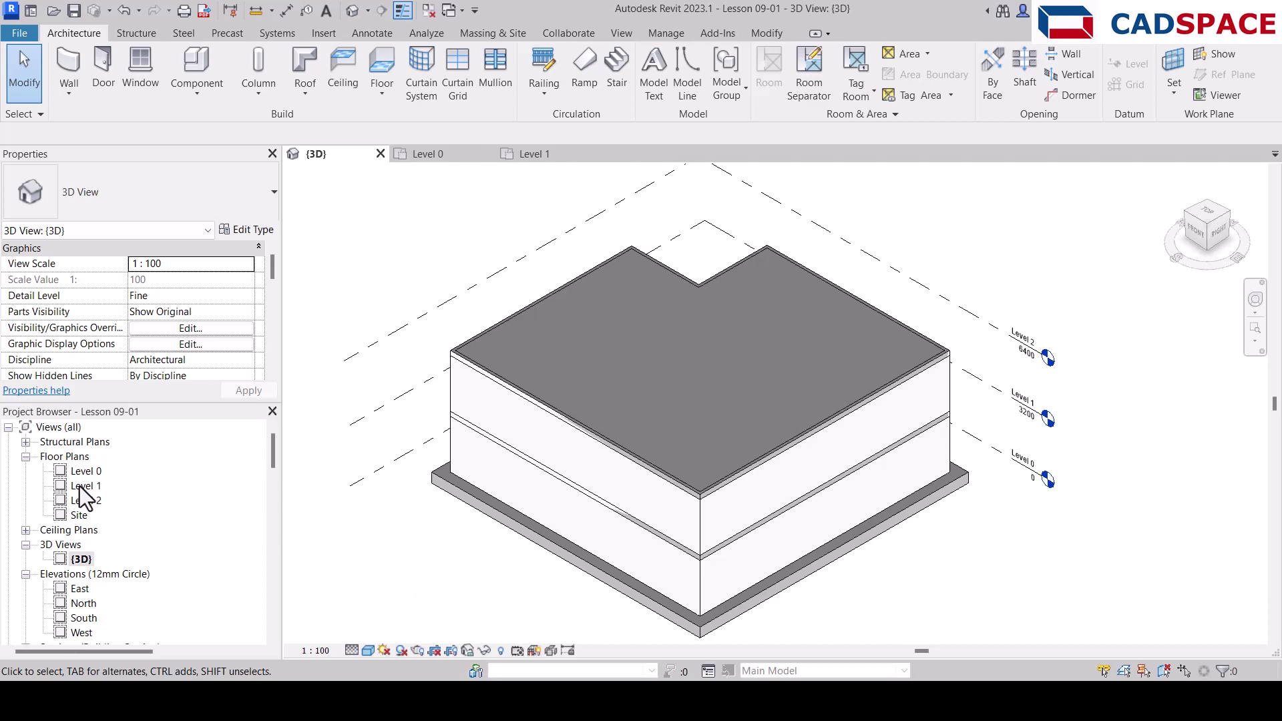
- Open Section 1 from the Level 1 floor plan and set its visual style to Consistent Colors
double_click(81, 486)
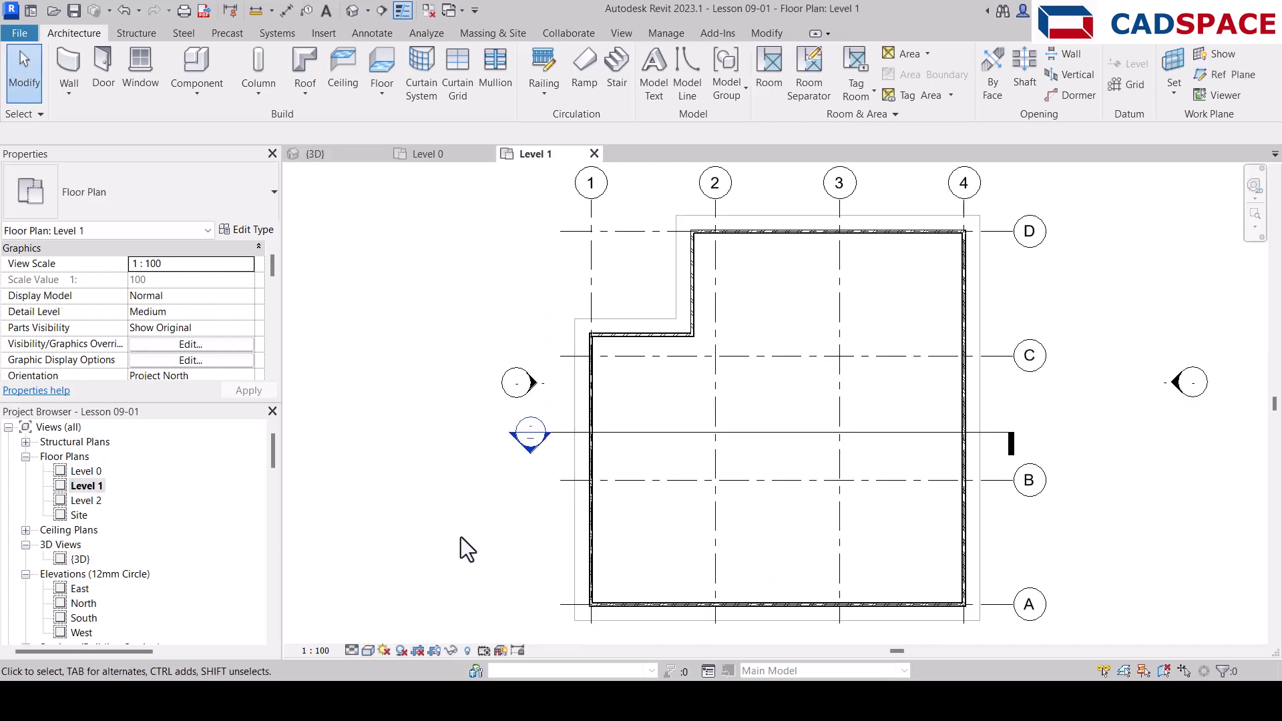
double_click(529, 446)
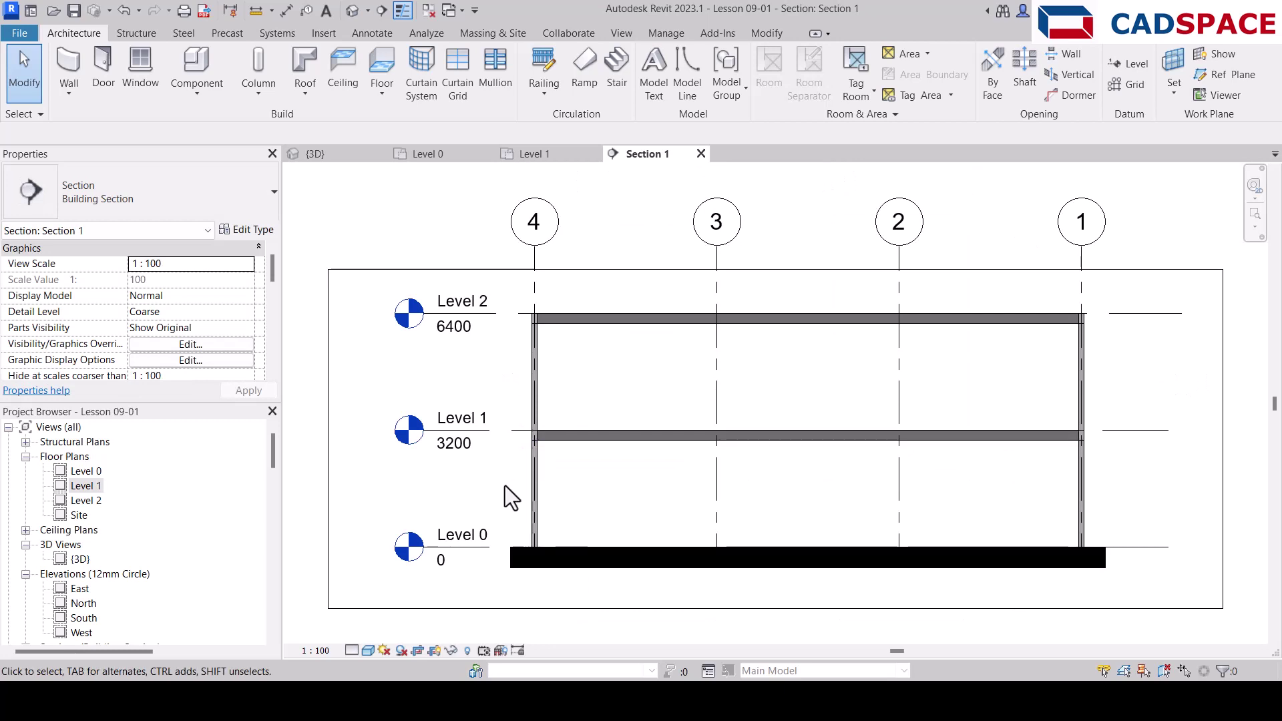
left_click(367, 652)
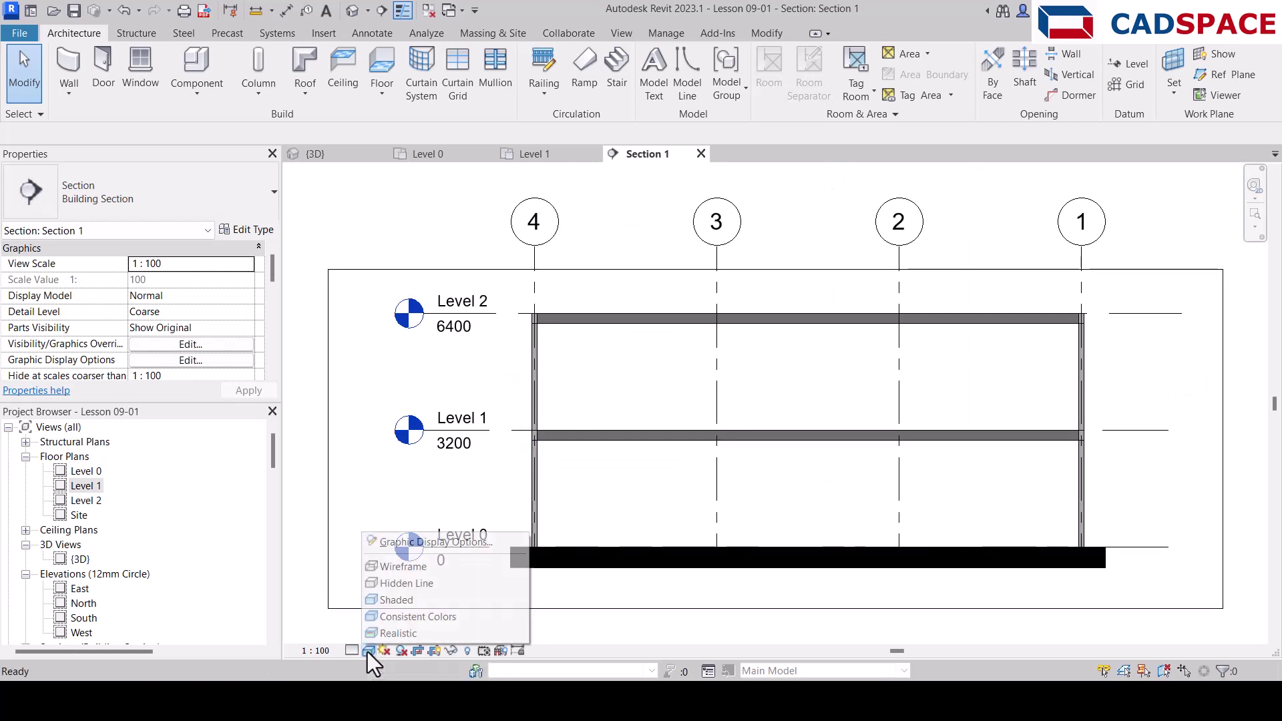
left_click(444, 615)
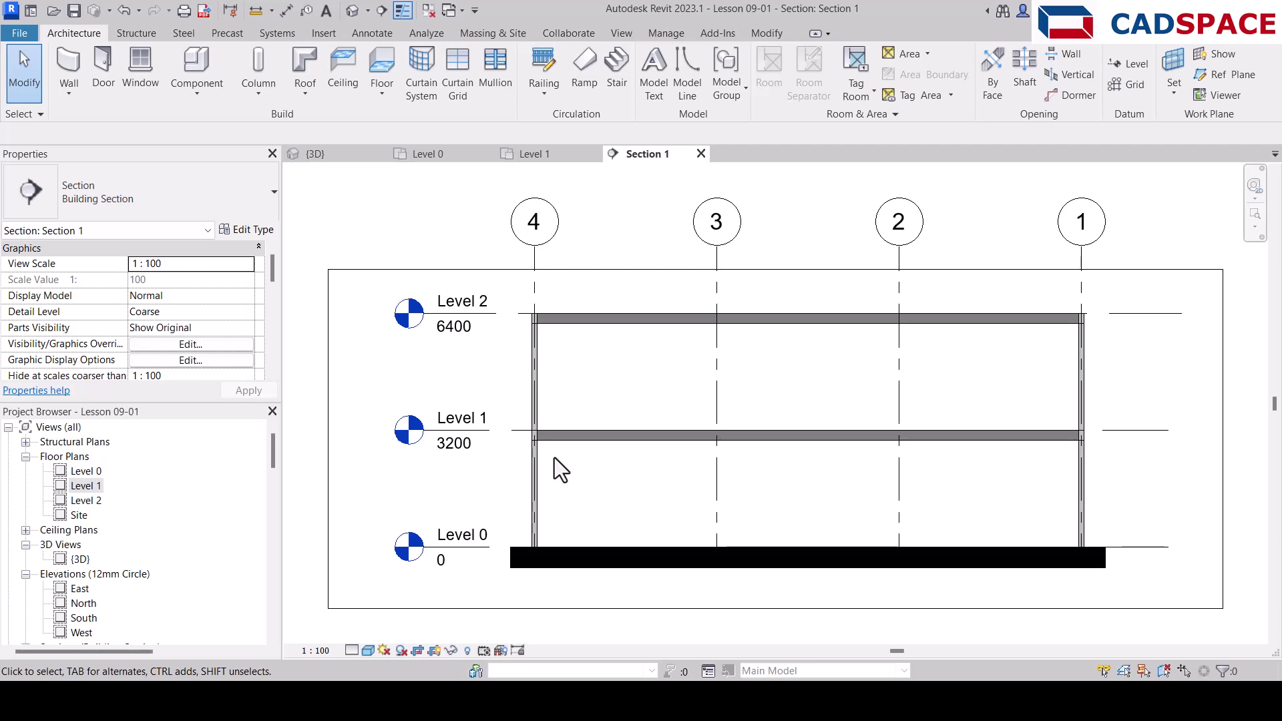
- Examine how the Level 1 floor meets the exterior wall at grid 4 in Section 1, selecting the floor and the wall
left_click(573, 437)
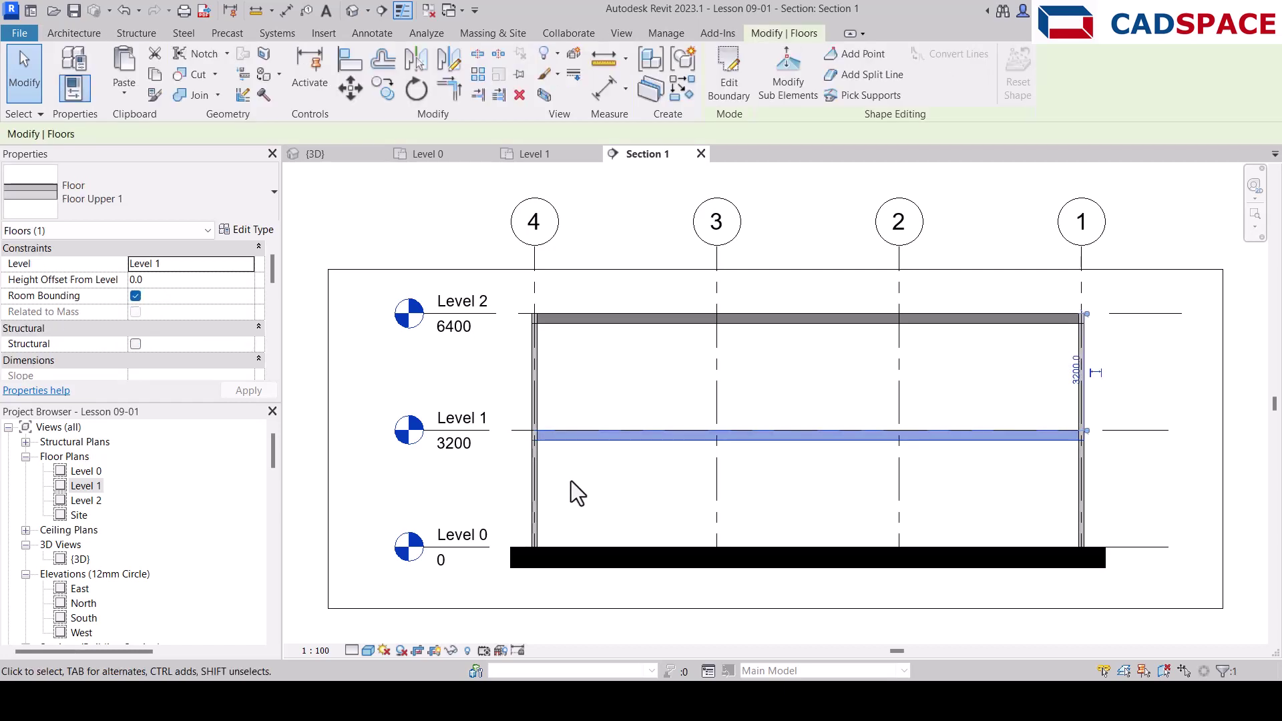
scroll(518, 470, "up", 8)
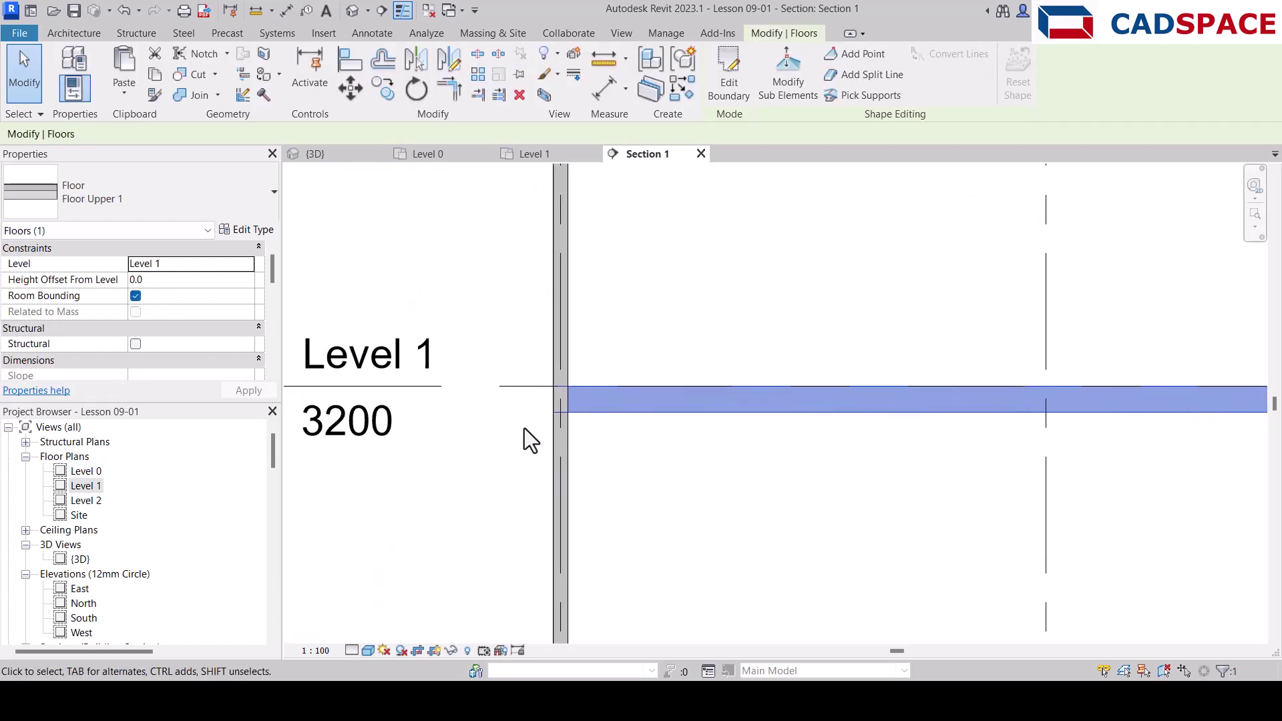
scroll(540, 409, "up", 3)
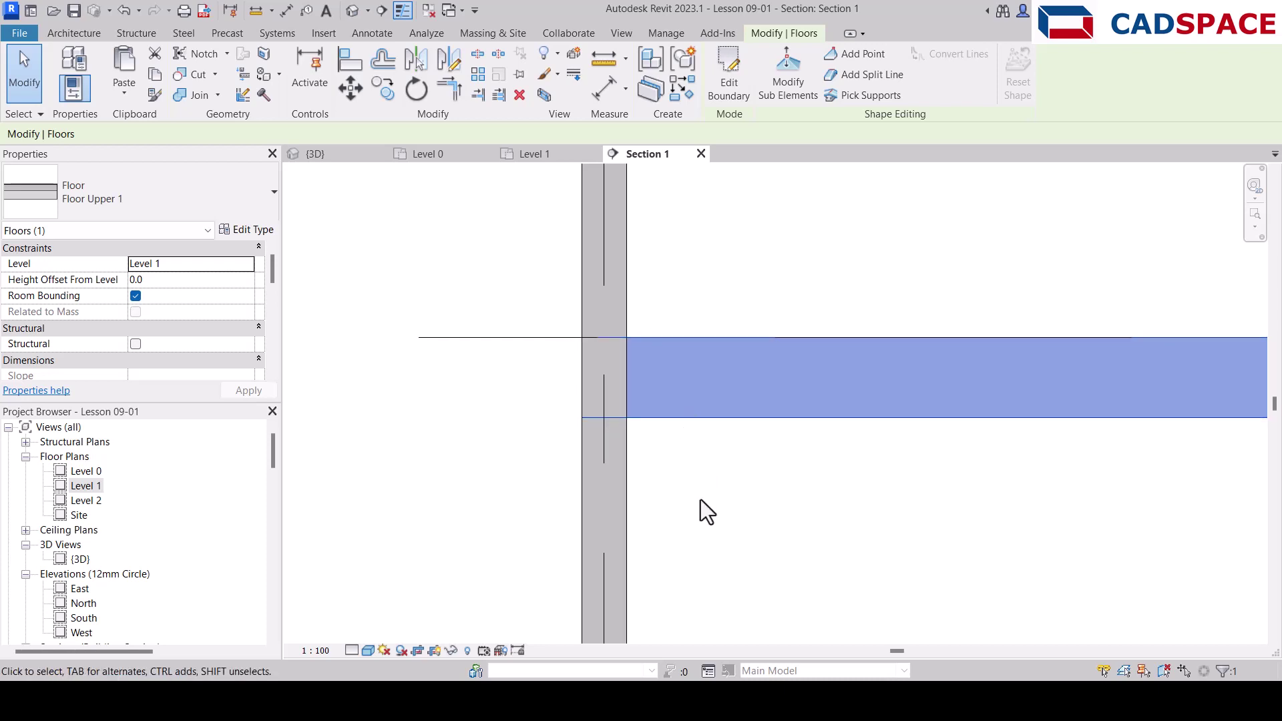
scroll(705, 495, "down", 1)
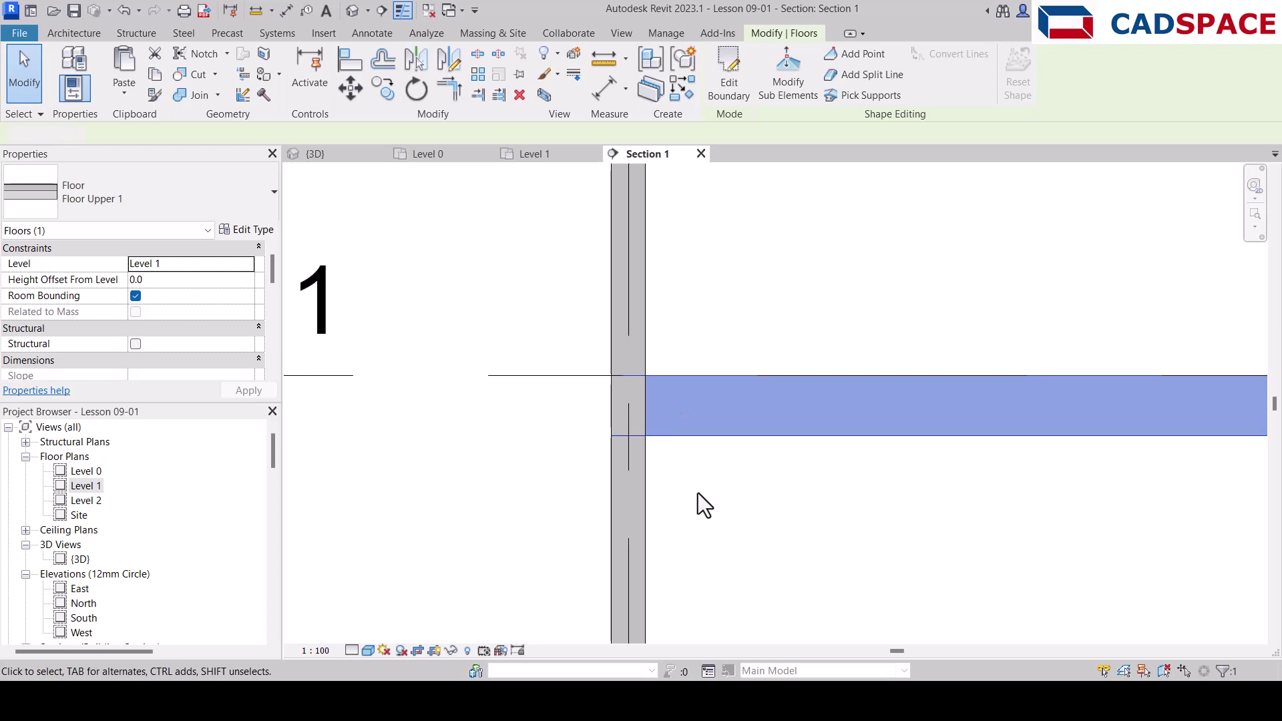
left_click(694, 494)
left_click(642, 511)
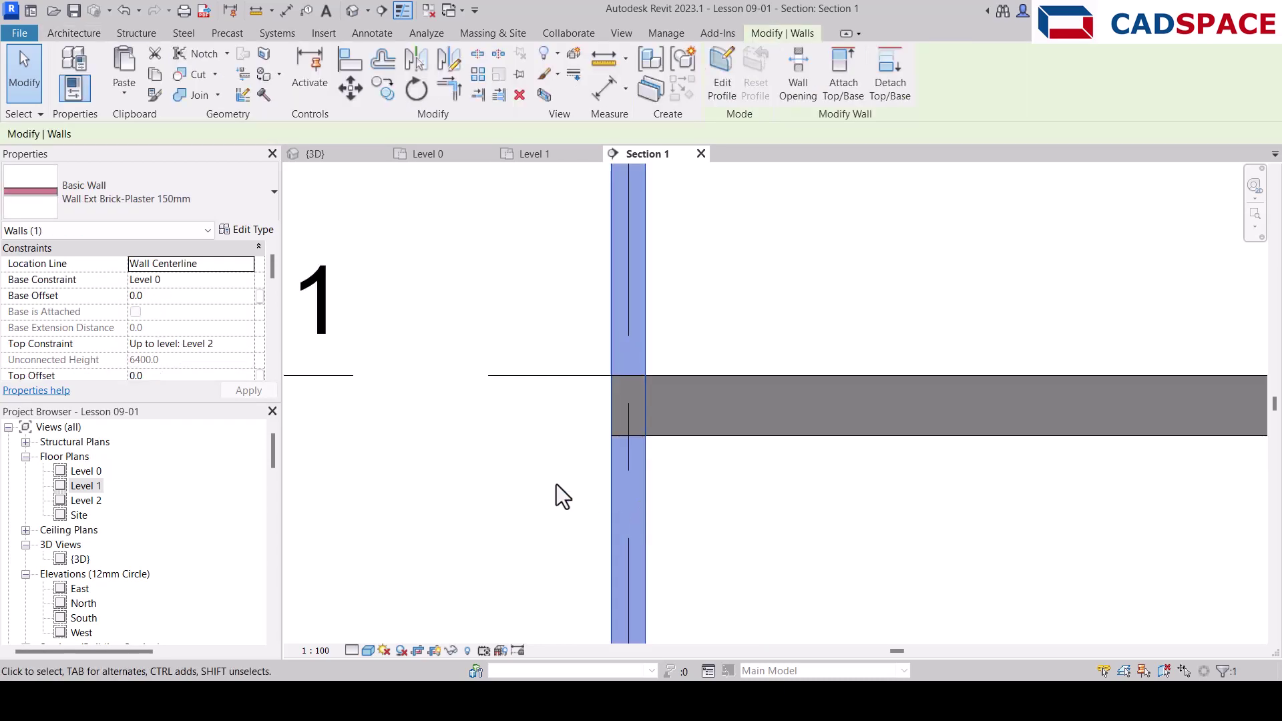
scroll(534, 441, "down", 3)
scroll(610, 424, "down", 1)
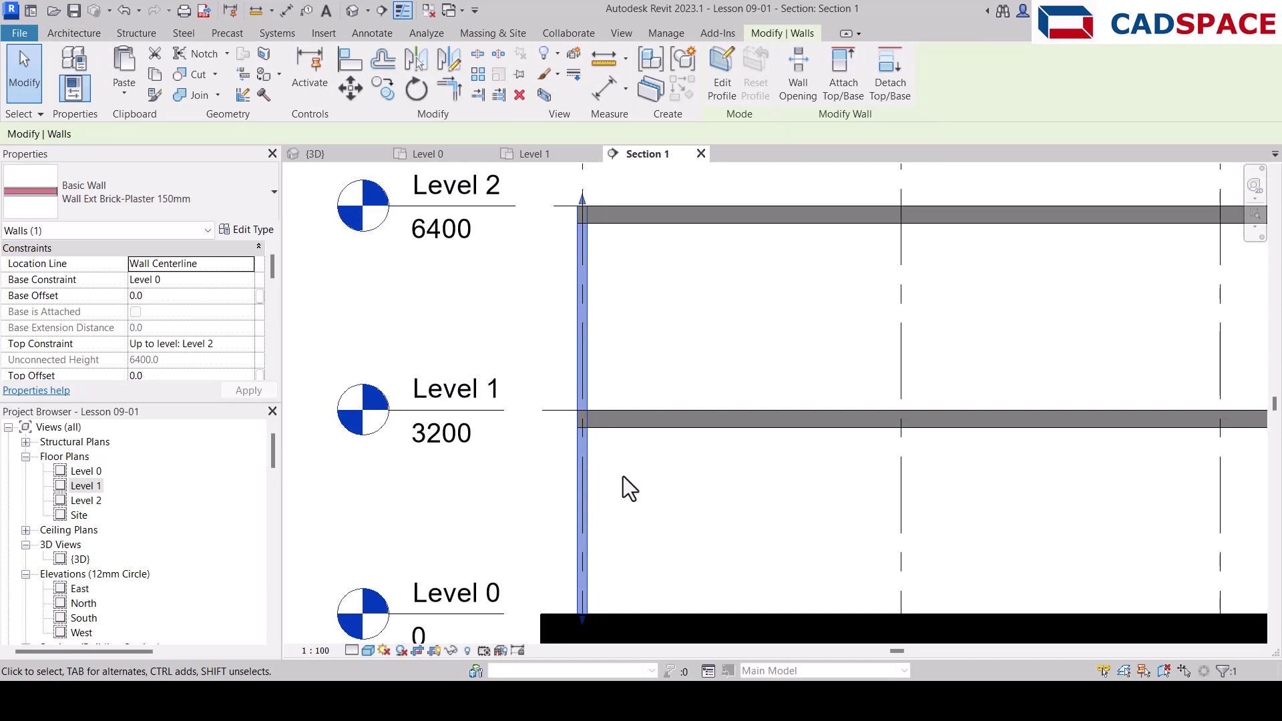
left_click(637, 510)
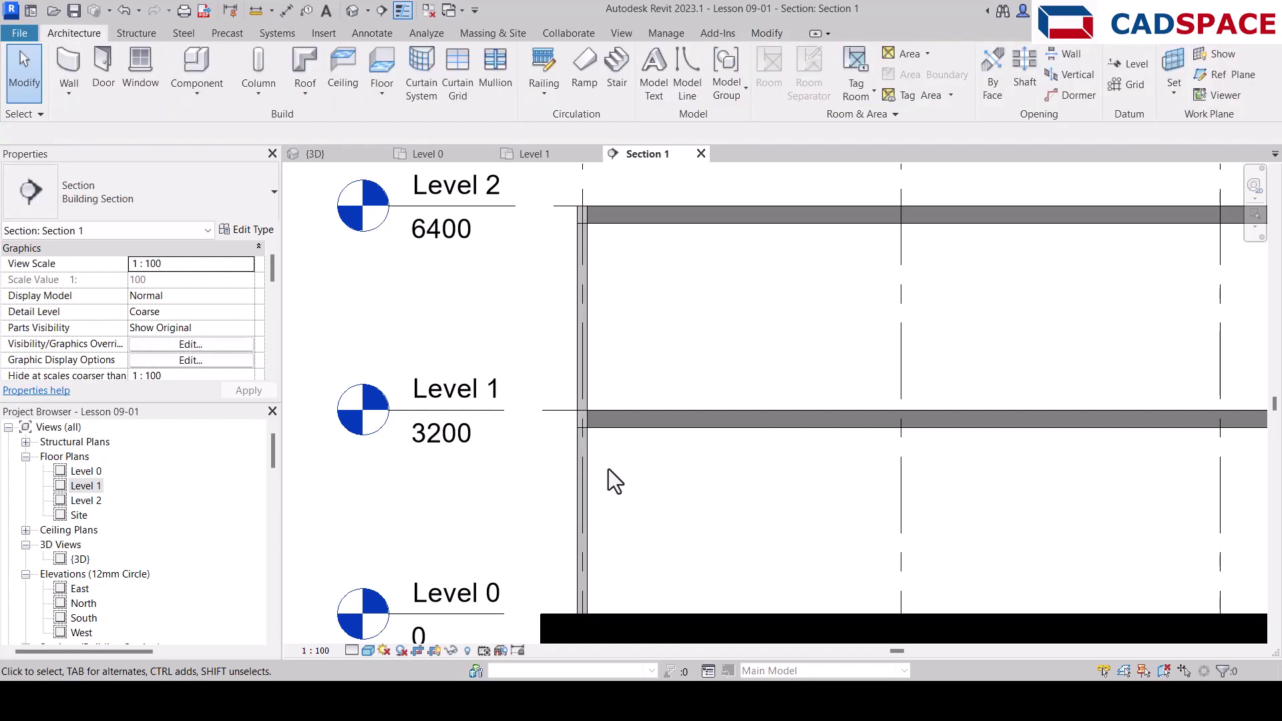
scroll(591, 434, "up", 3)
scroll(590, 434, "up", 2)
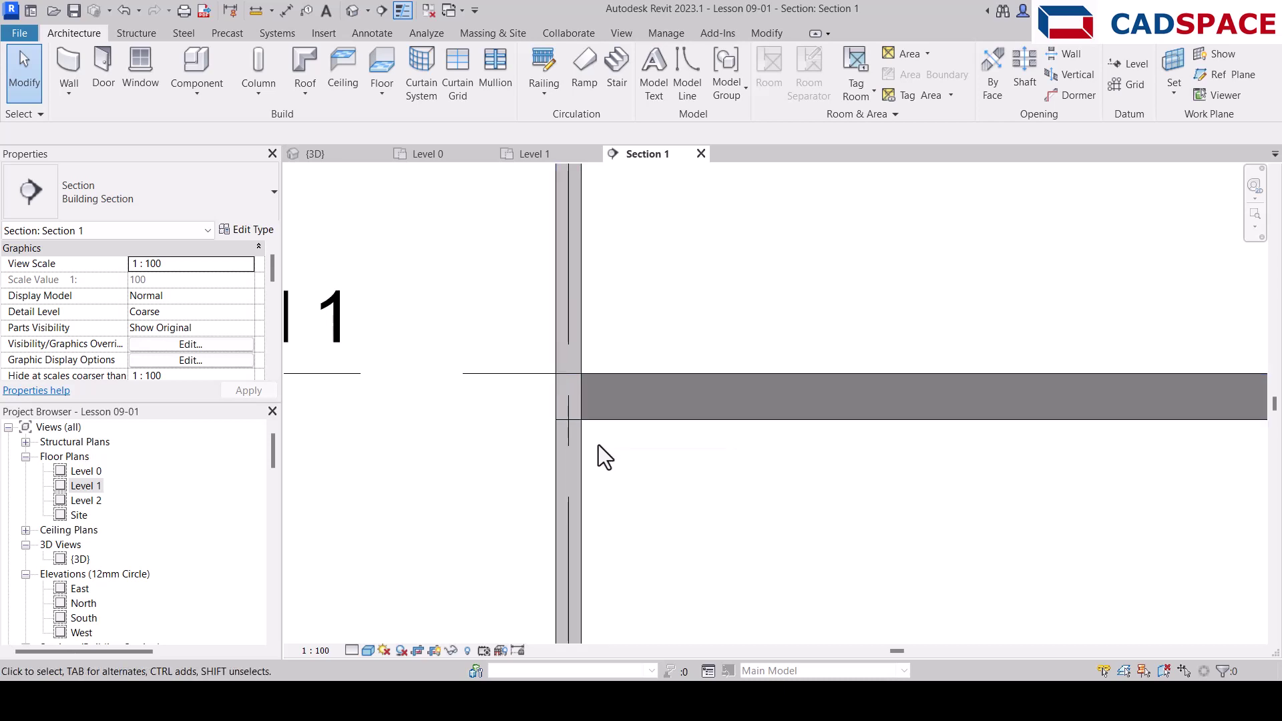
scroll(602, 446, "down", 5)
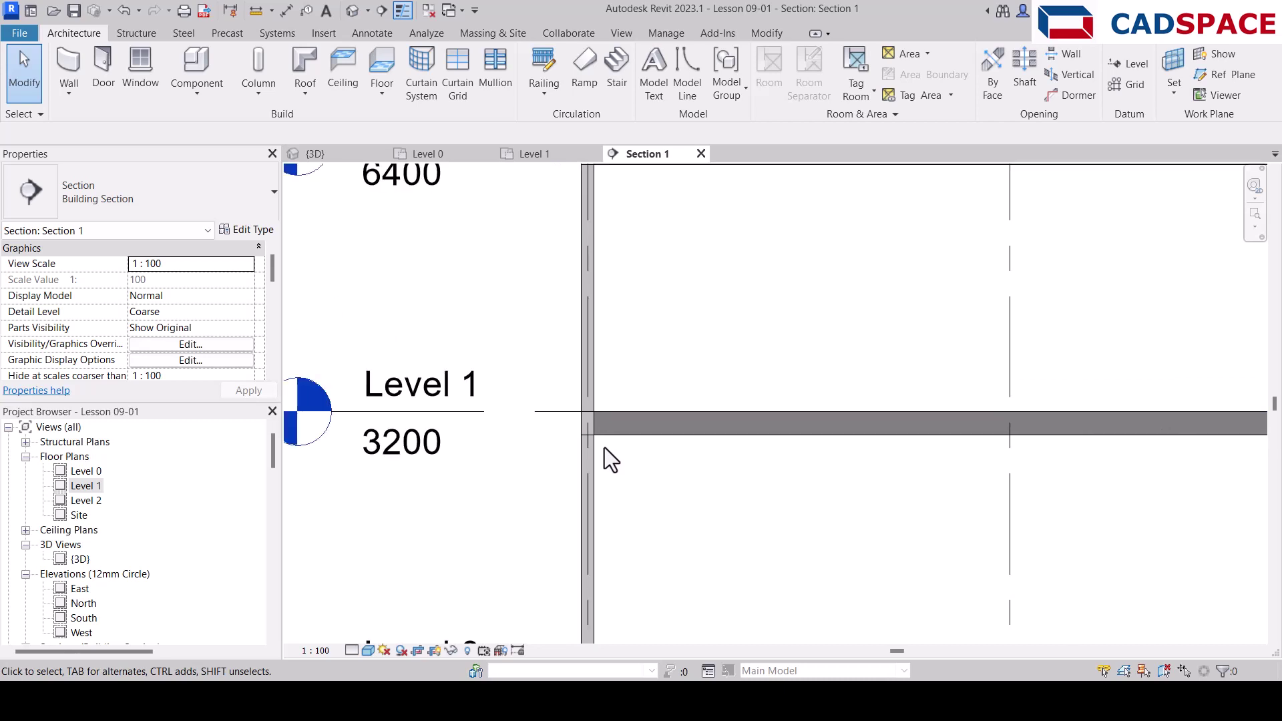
scroll(602, 444, "down", 3)
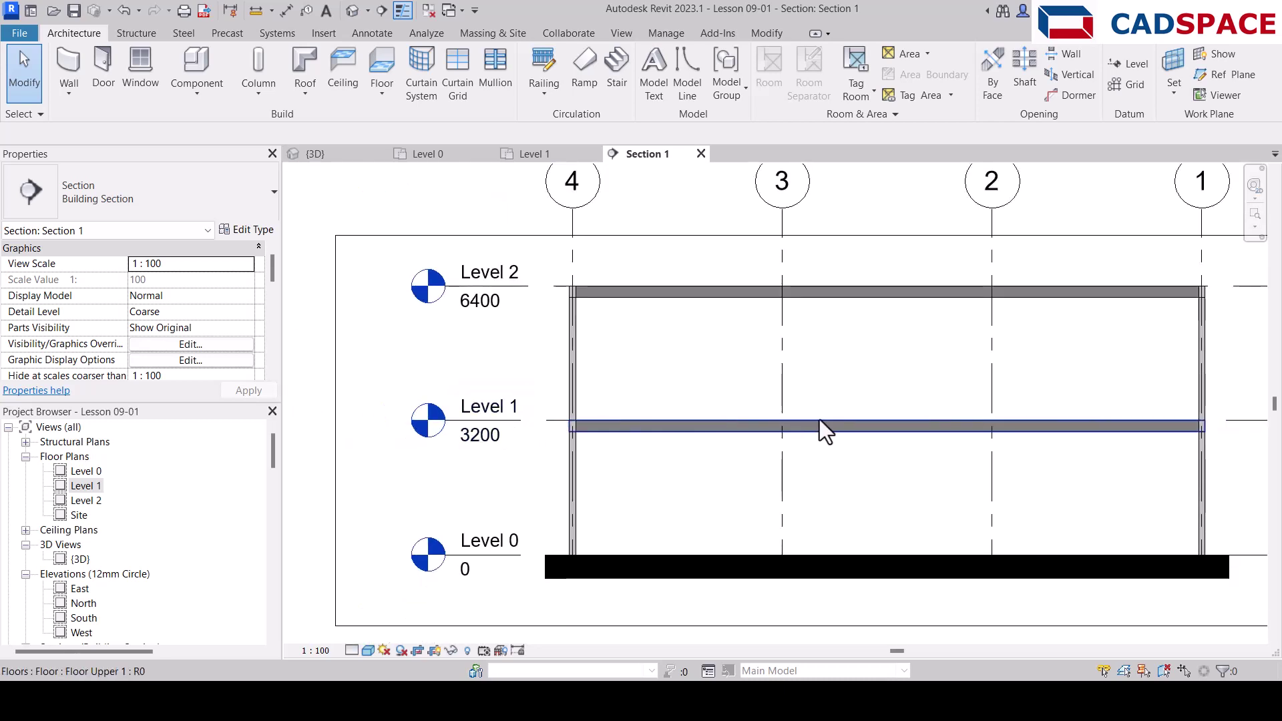
- In the {3D} view, select all Wall Ext Brick-Plaster 150mm walls in the entire project and set their top constraint to Up to level: Level 1
double_click(80, 559)
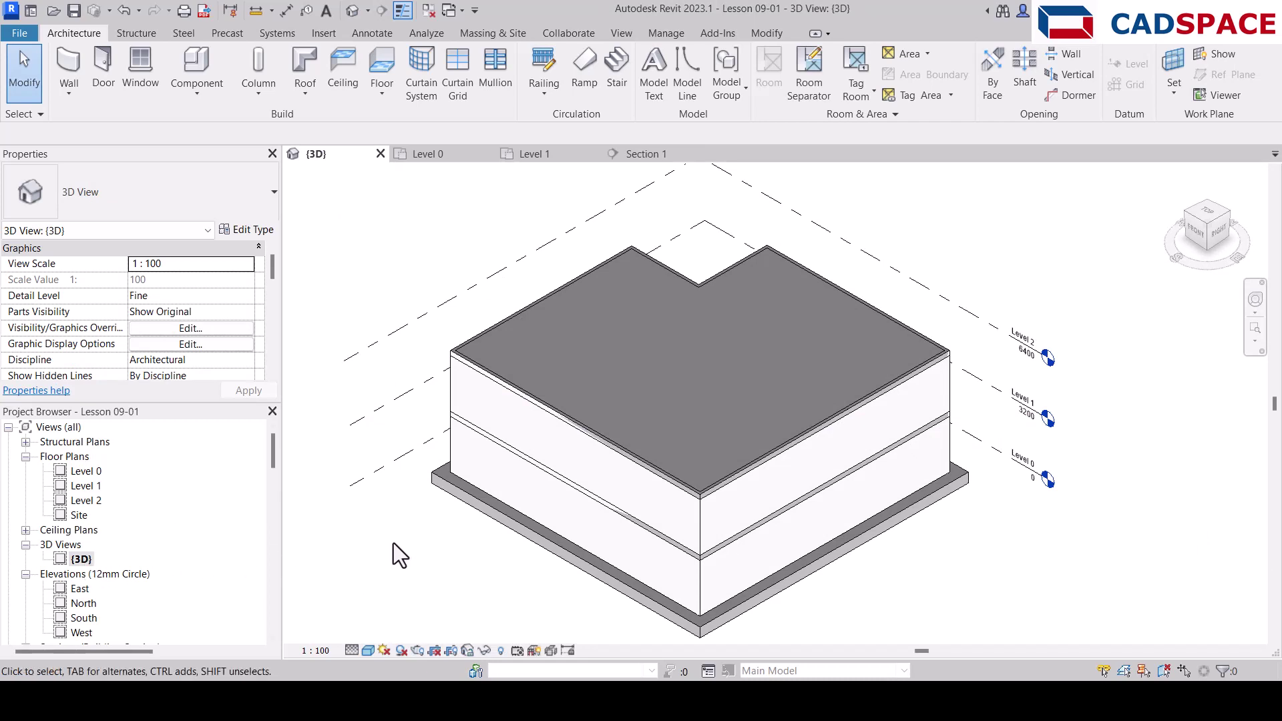
left_click(694, 591)
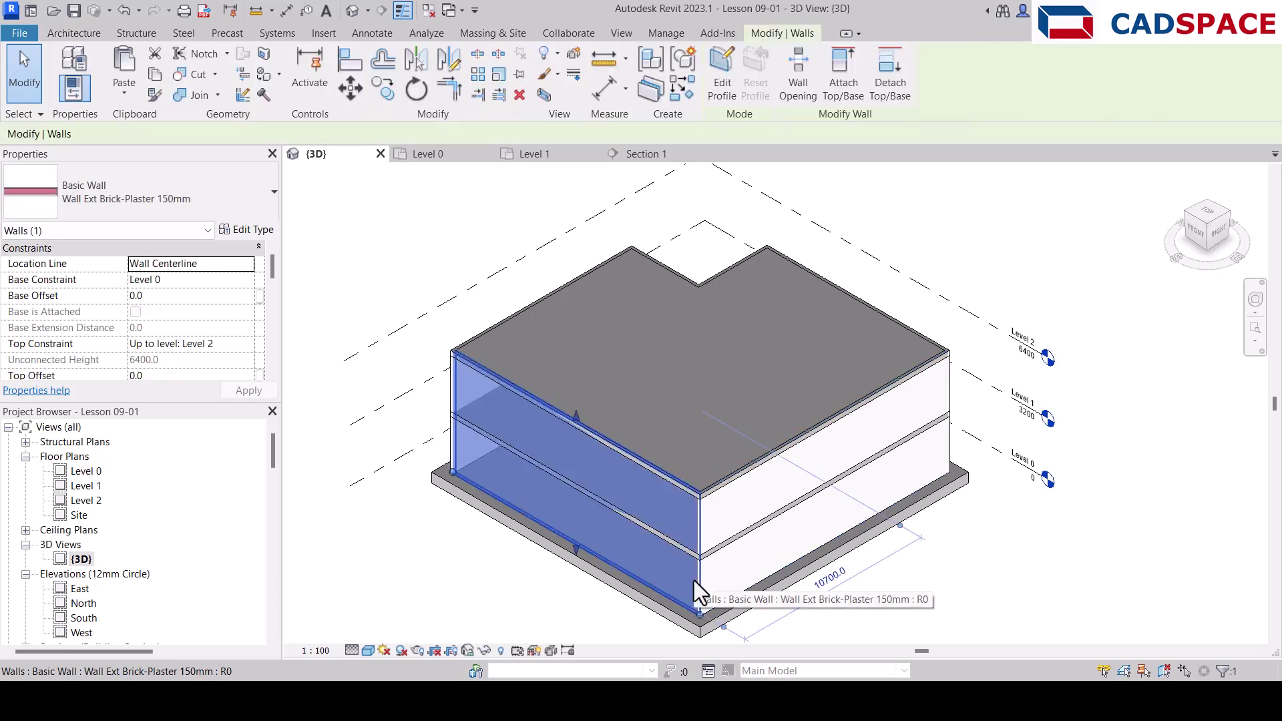
right_click(693, 580)
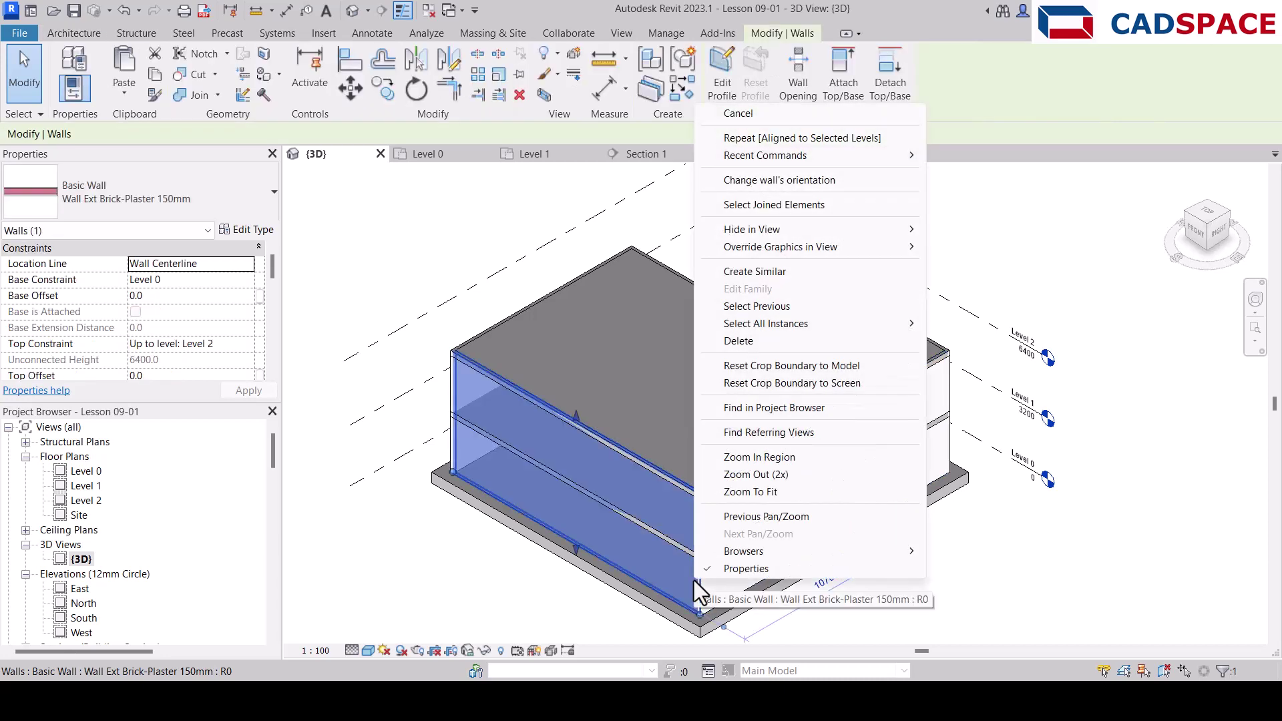
mouse_move(838, 326)
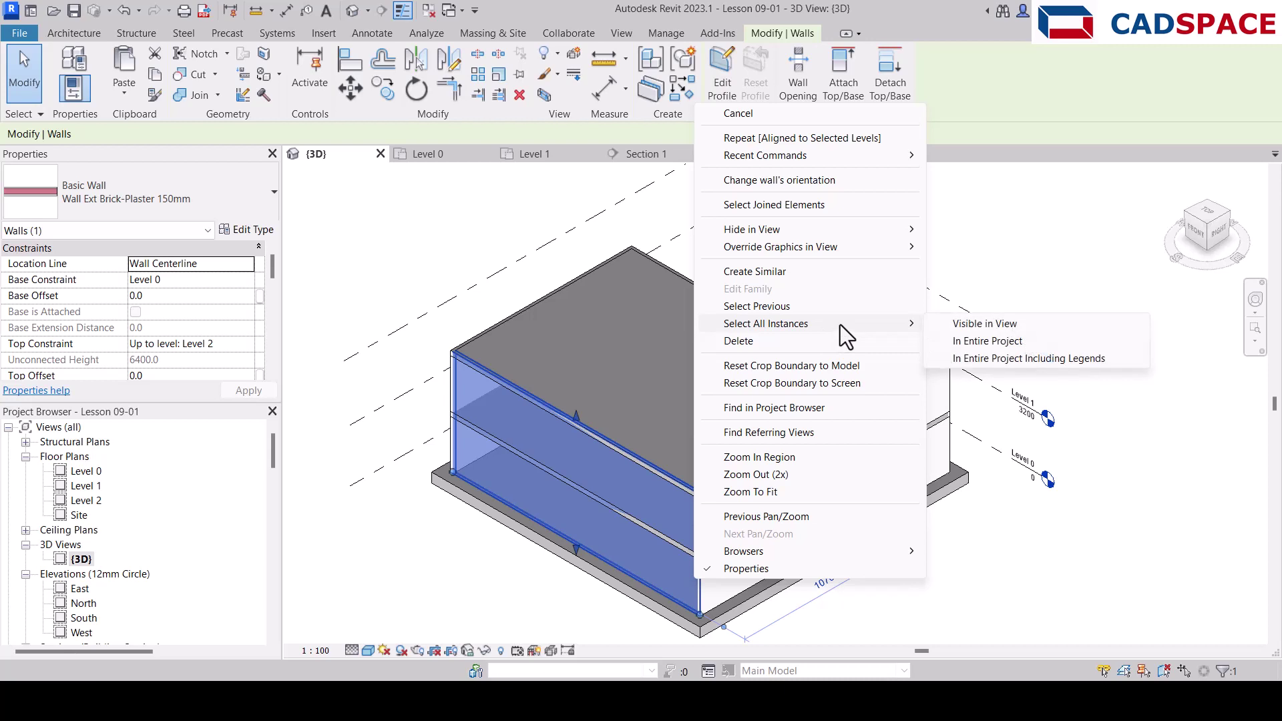
left_click(965, 341)
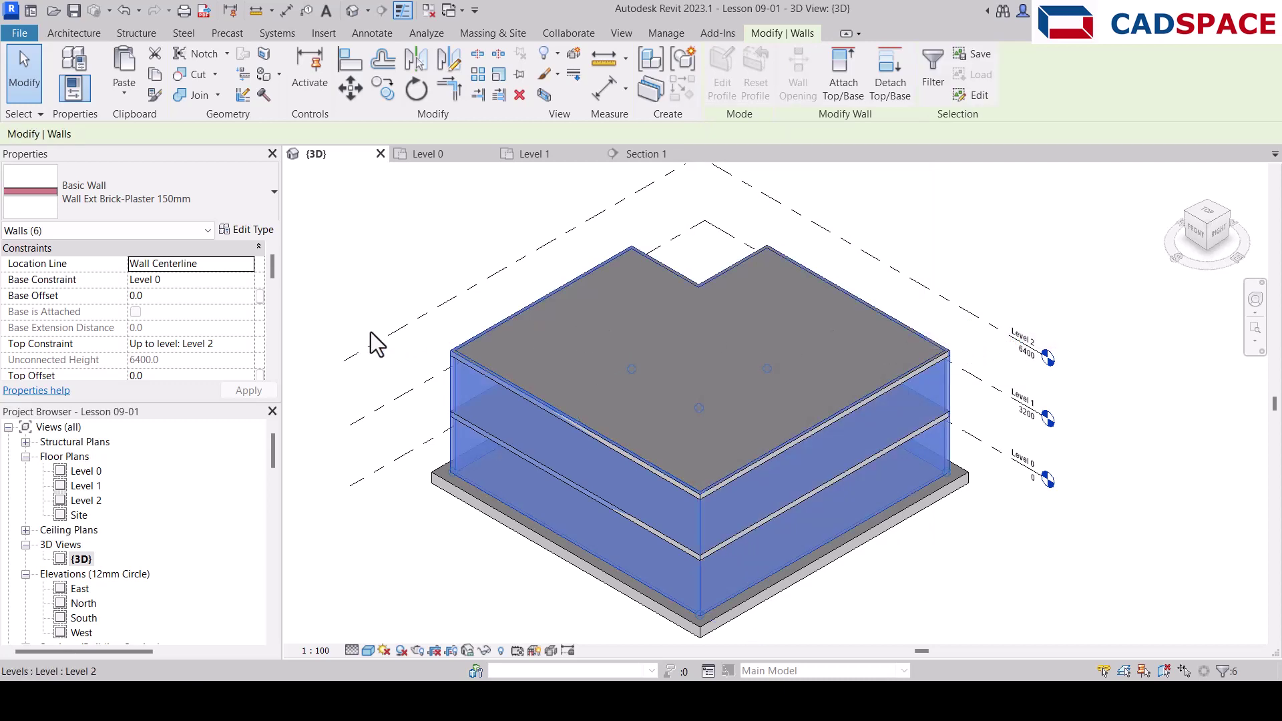
scroll(243, 347, "down", 1)
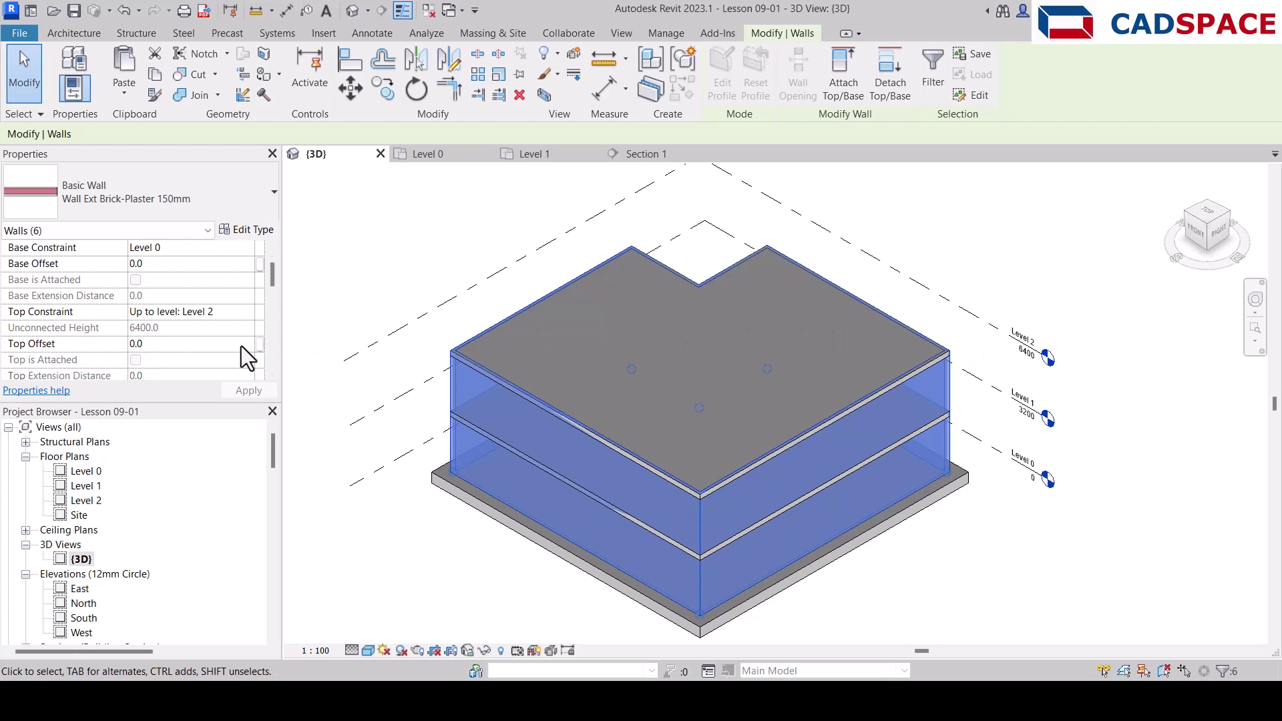
left_click(246, 313)
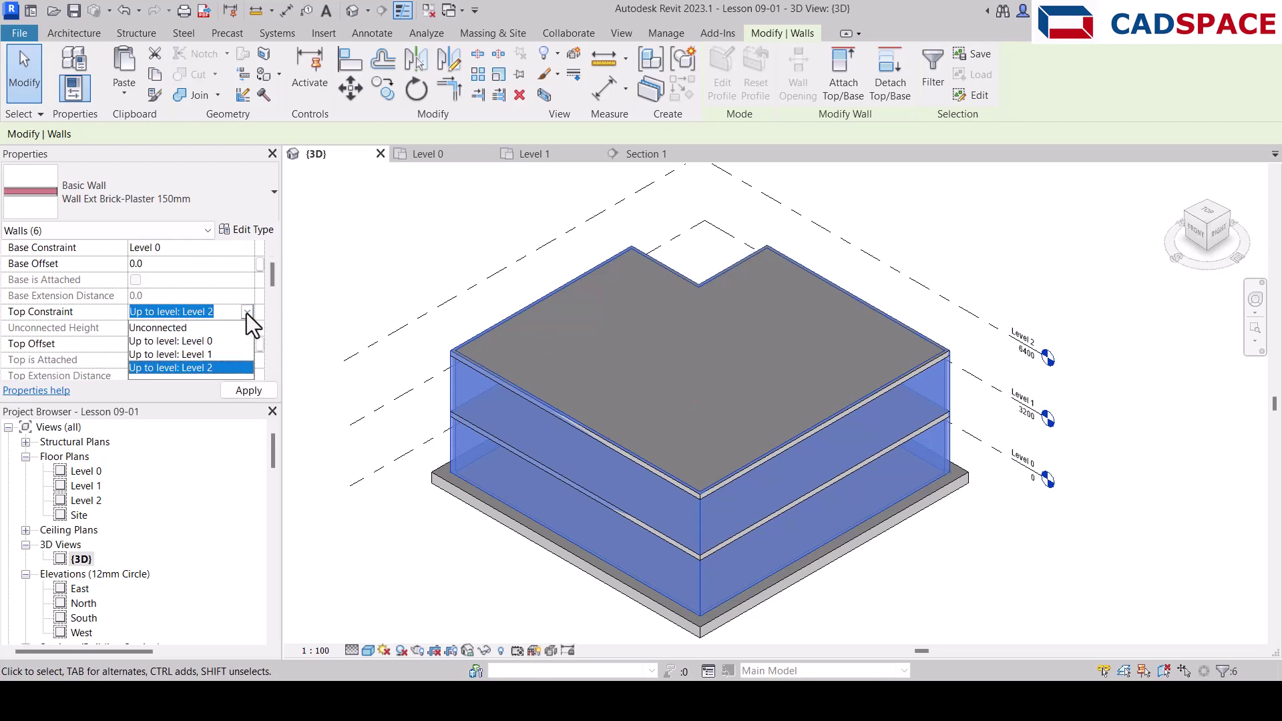
left_click(204, 354)
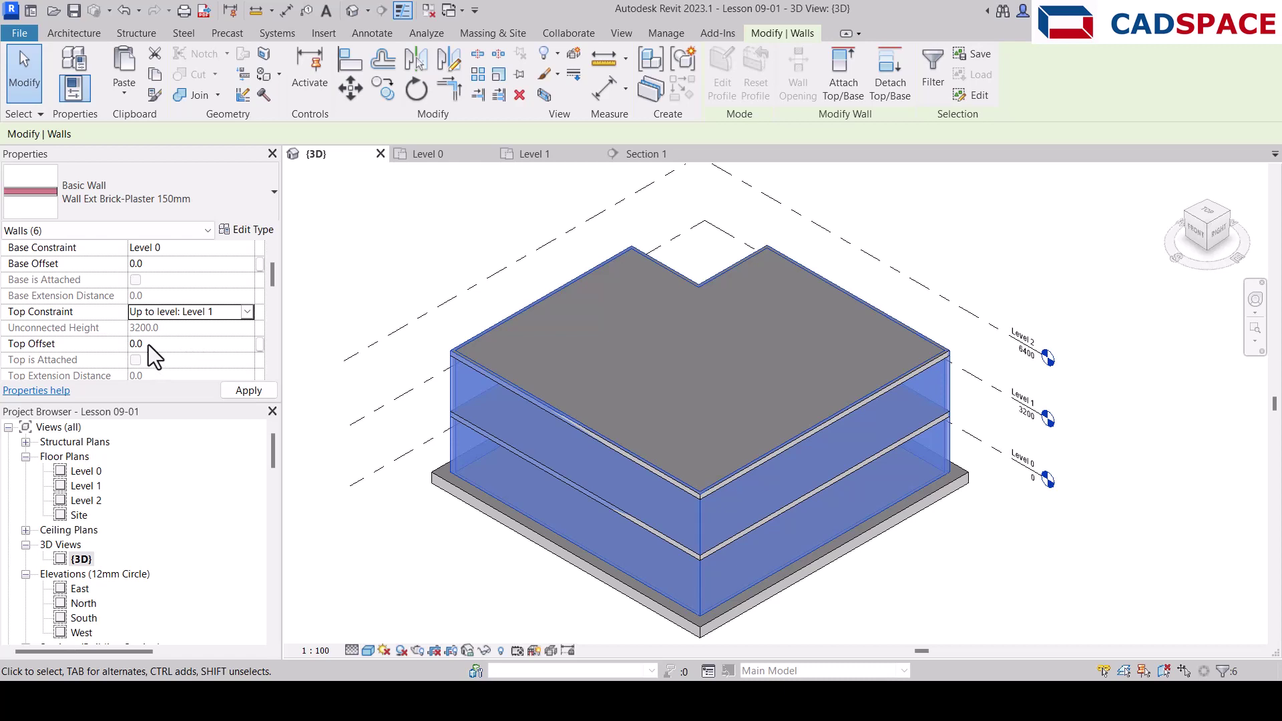
left_click(251, 392)
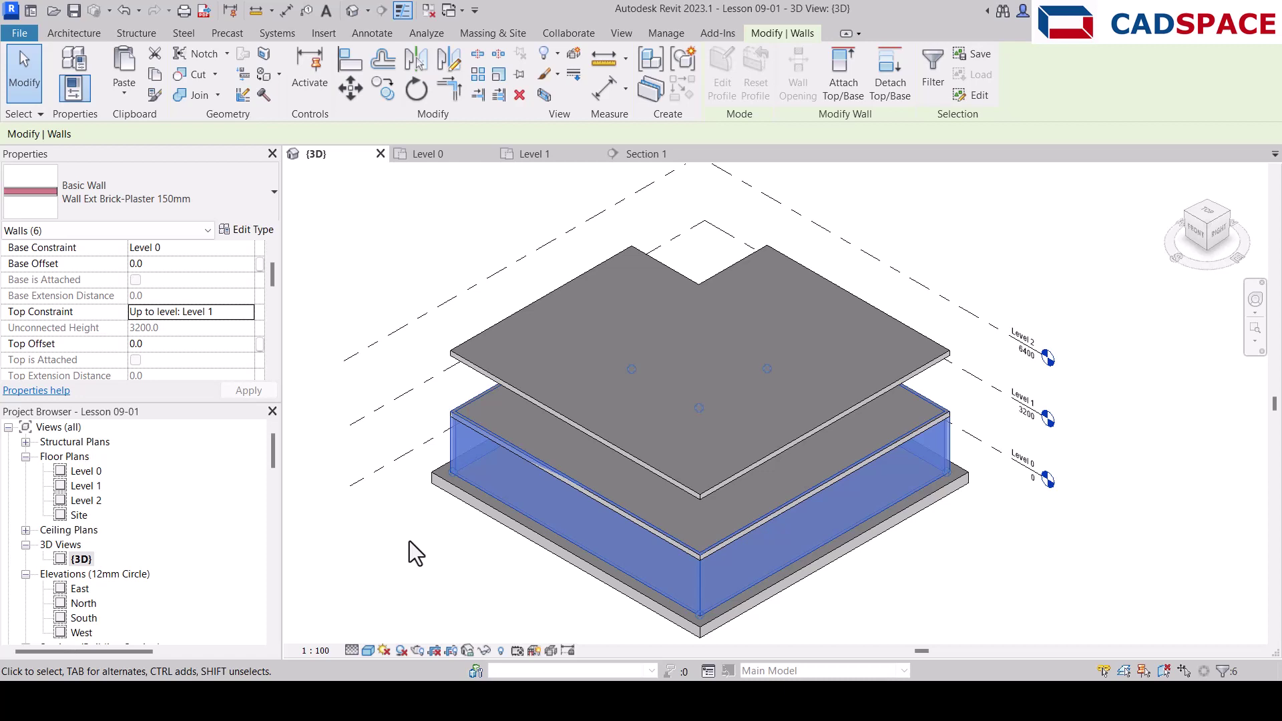
- Attach the tops of the selected walls to the Level 1 floor and their bases to the Level 0 ground slab
left_click(842, 79)
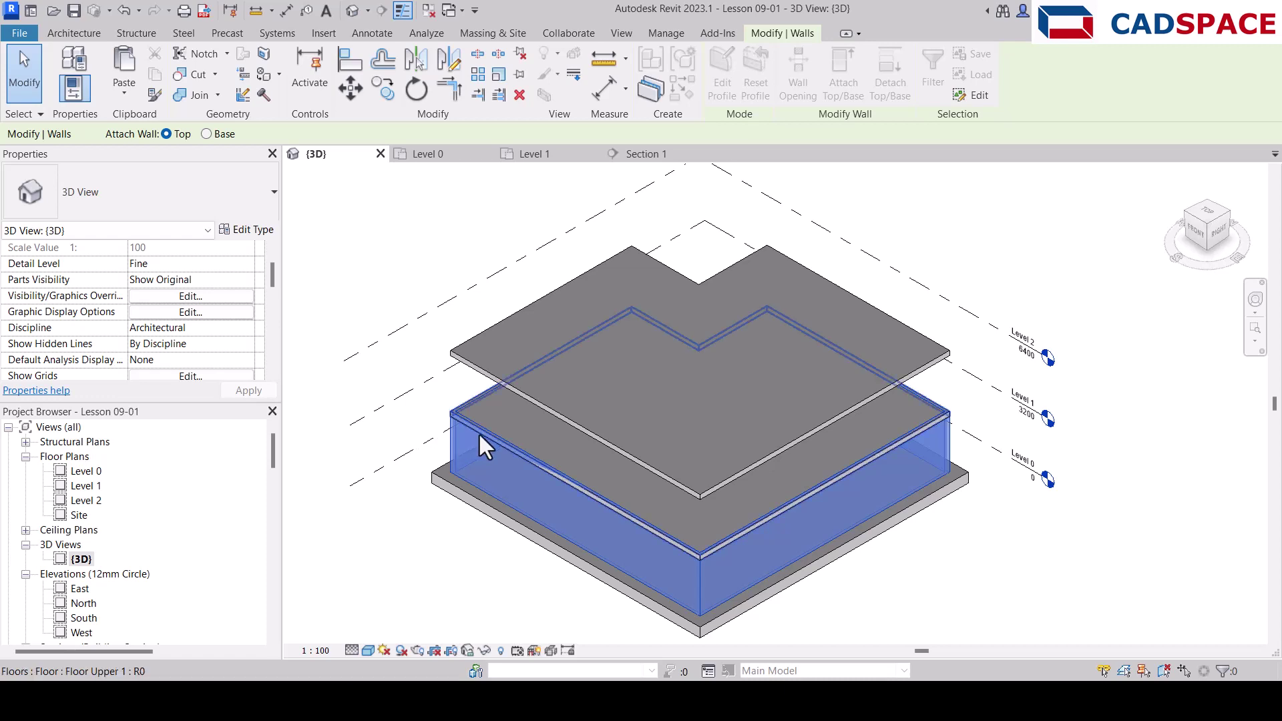
left_click(523, 456)
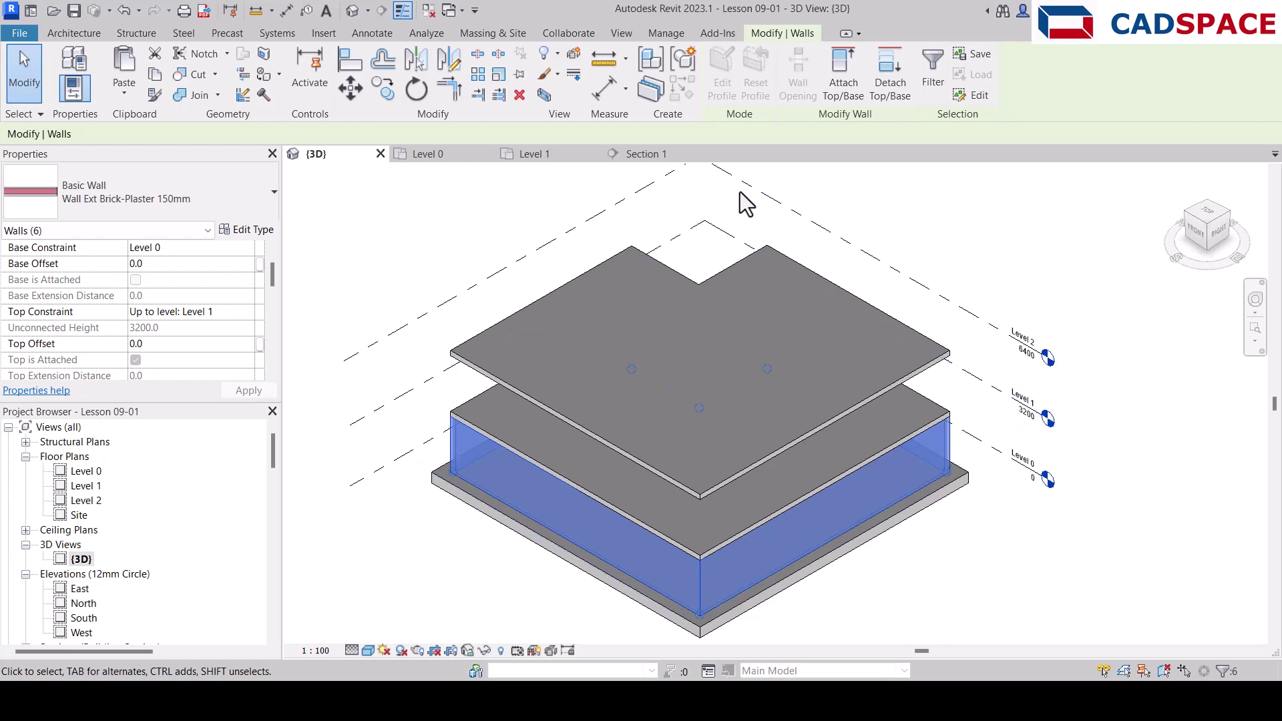
left_click(841, 74)
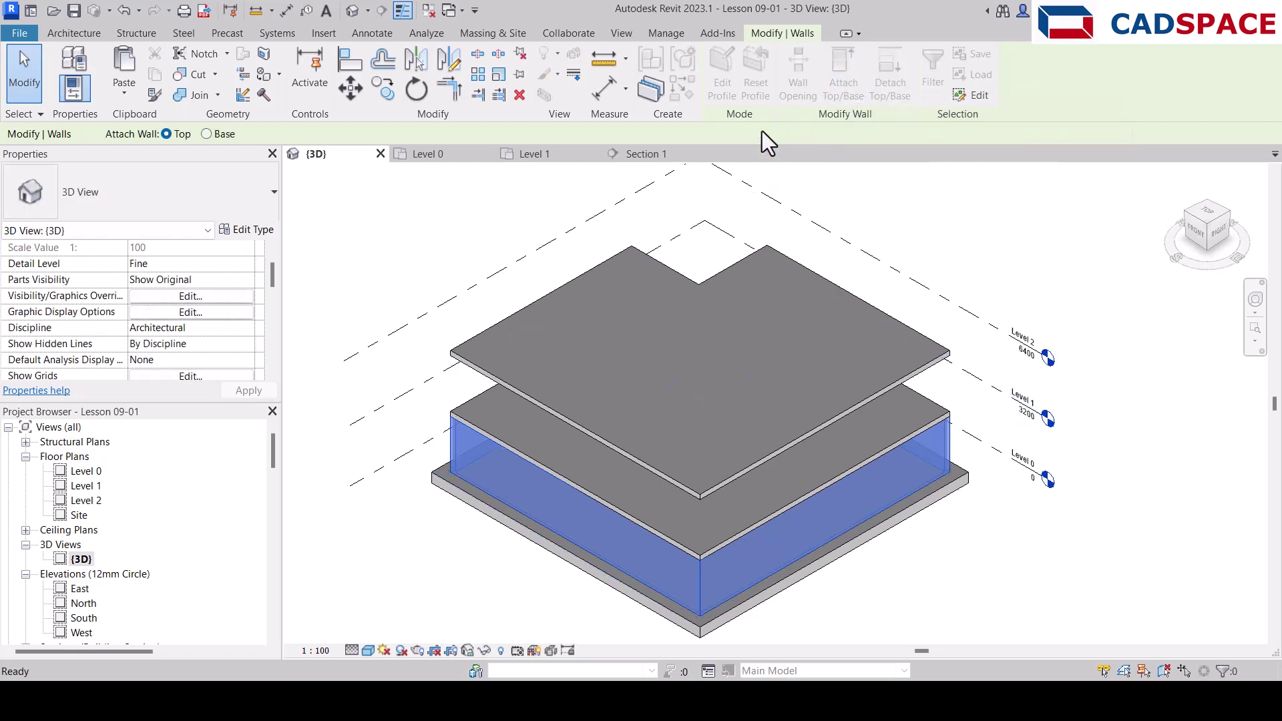
left_click(221, 133)
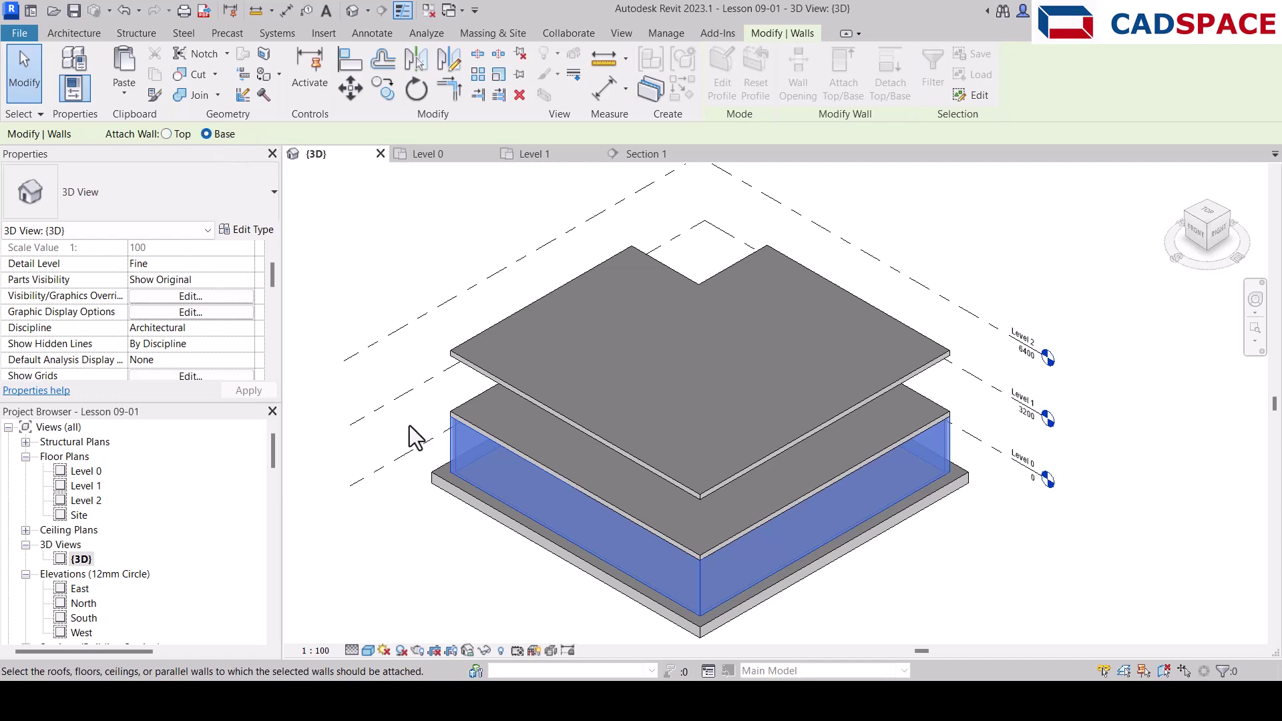
left_click(474, 513)
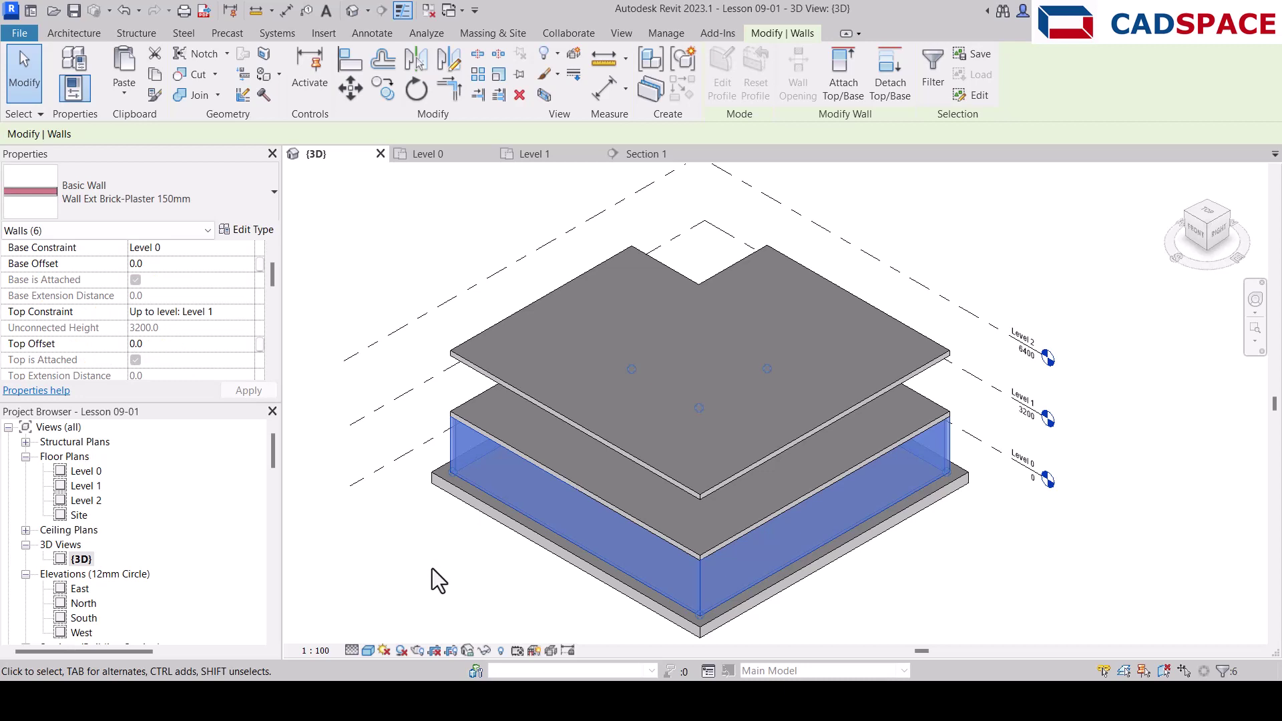
key("Escape")
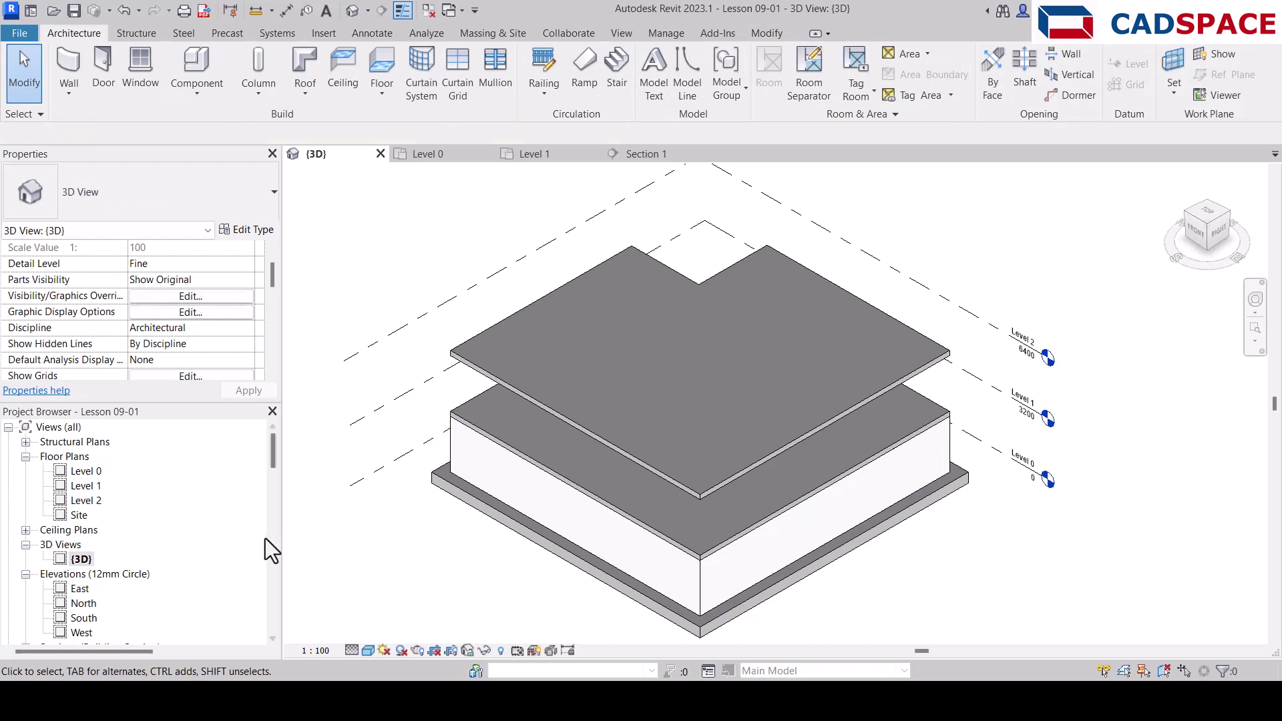
- Inspect the grid 4 wall's top and base junctions with the Level 1 floor and ground slab in Section 1
left_click(638, 152)
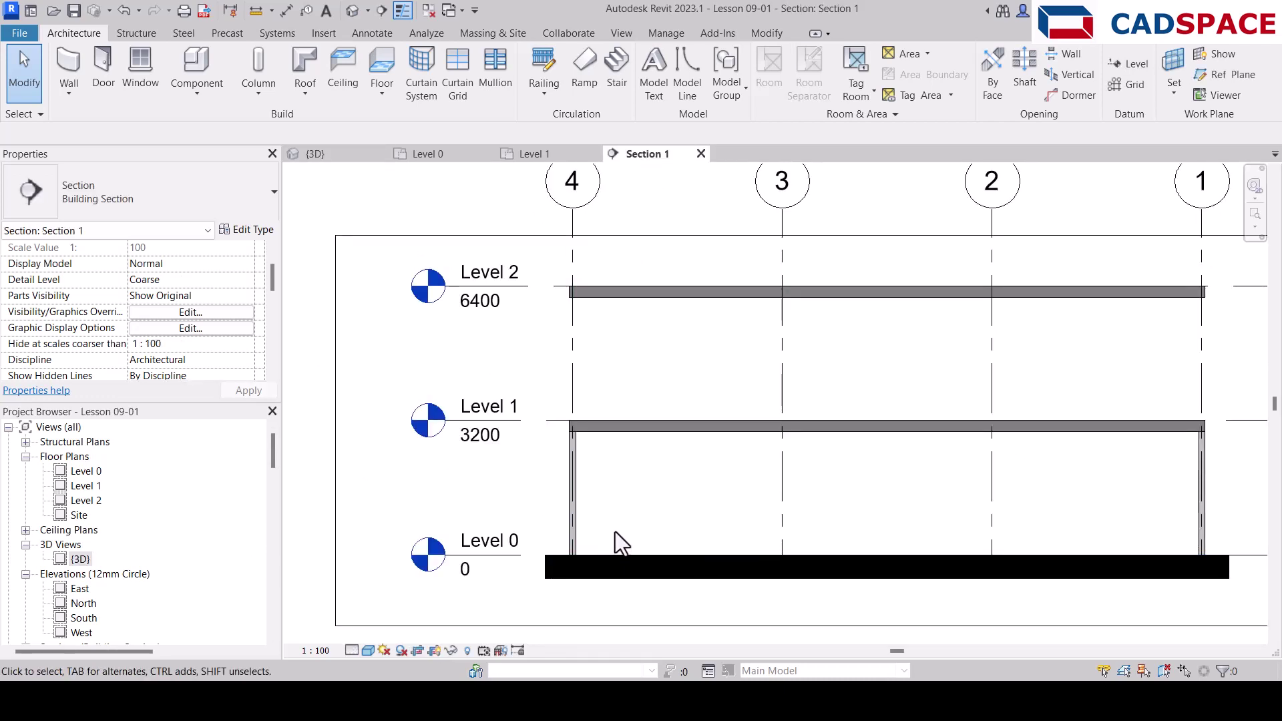
scroll(615, 531, "up", 3)
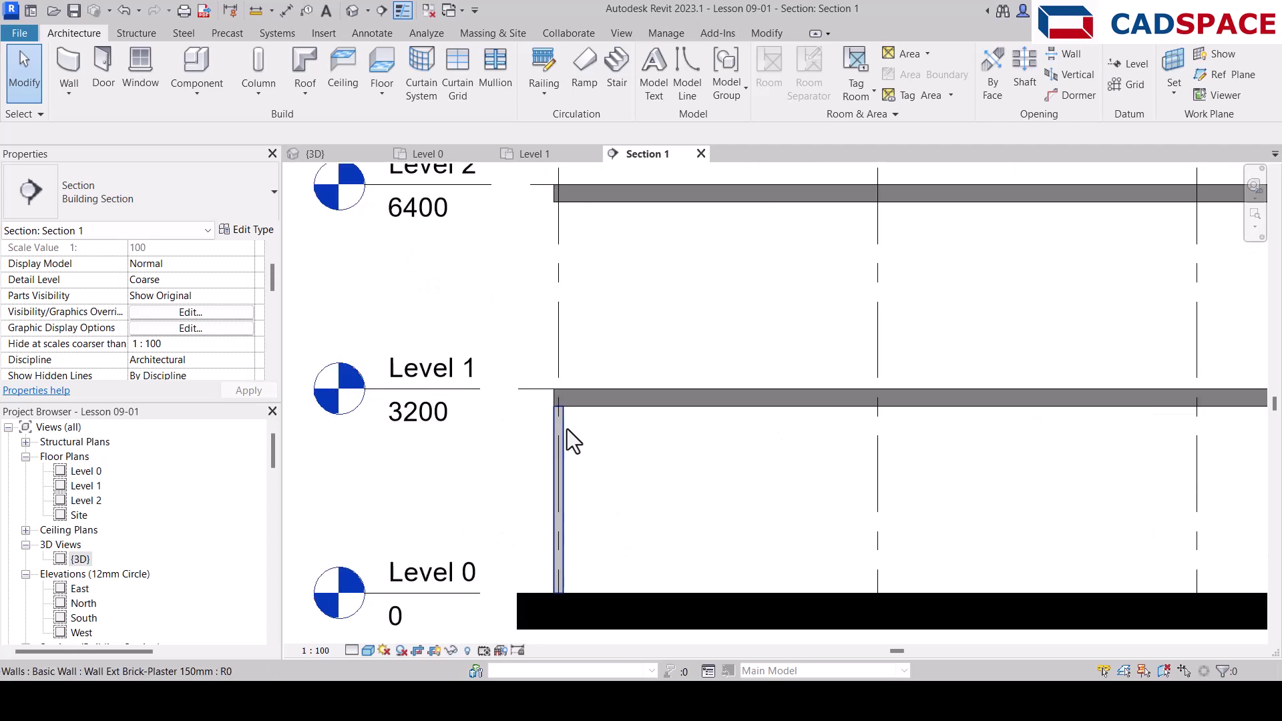
left_click(566, 429)
scroll(578, 416, "up", 2)
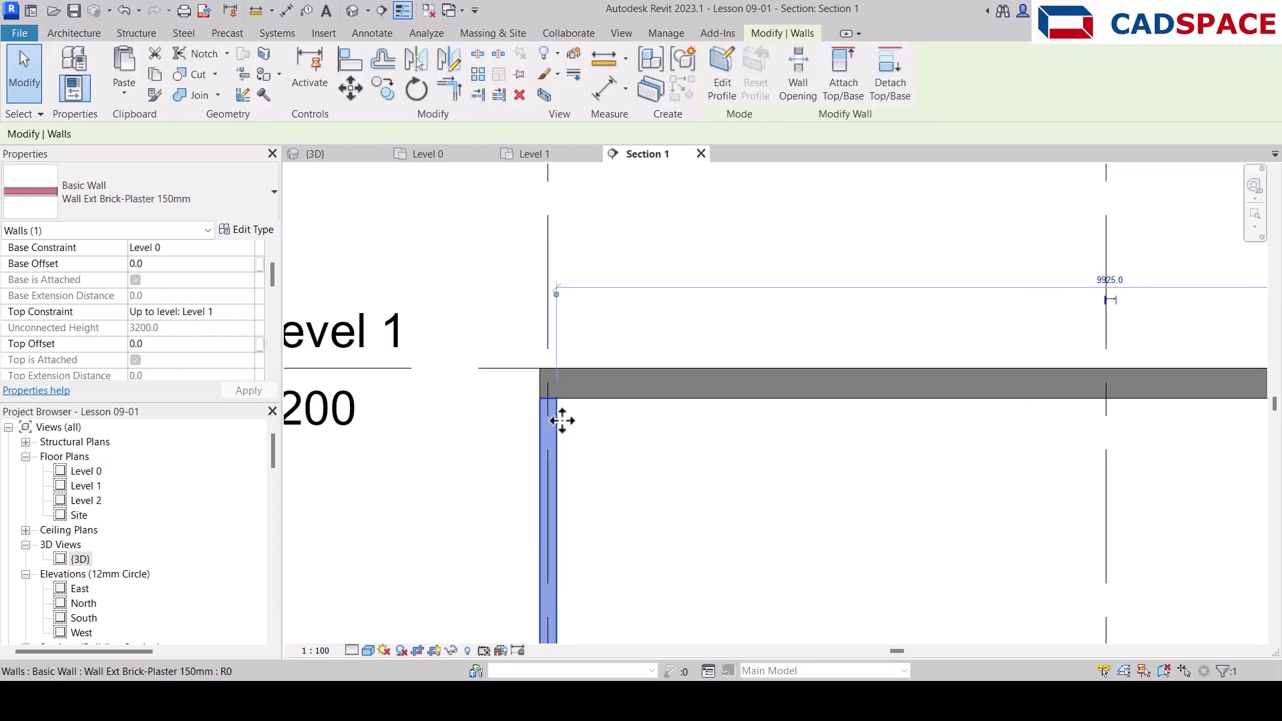
scroll(562, 419, "up", 2)
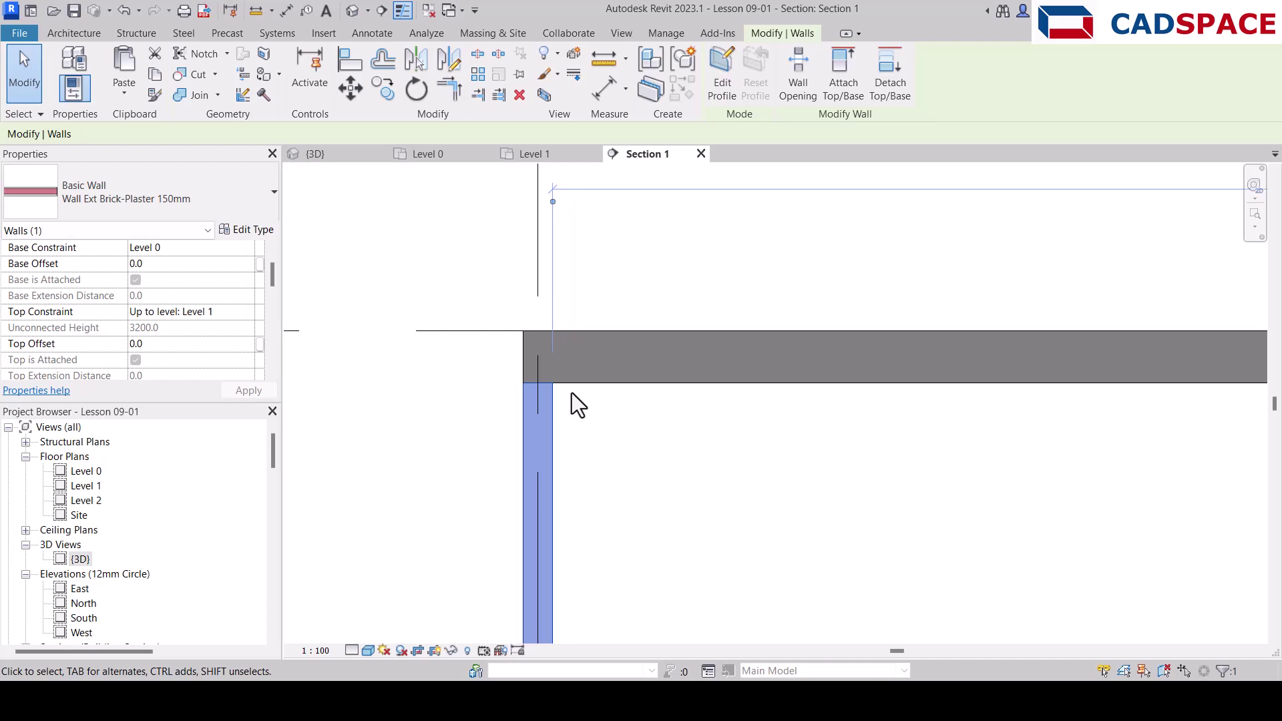
scroll(572, 394, "down", 4)
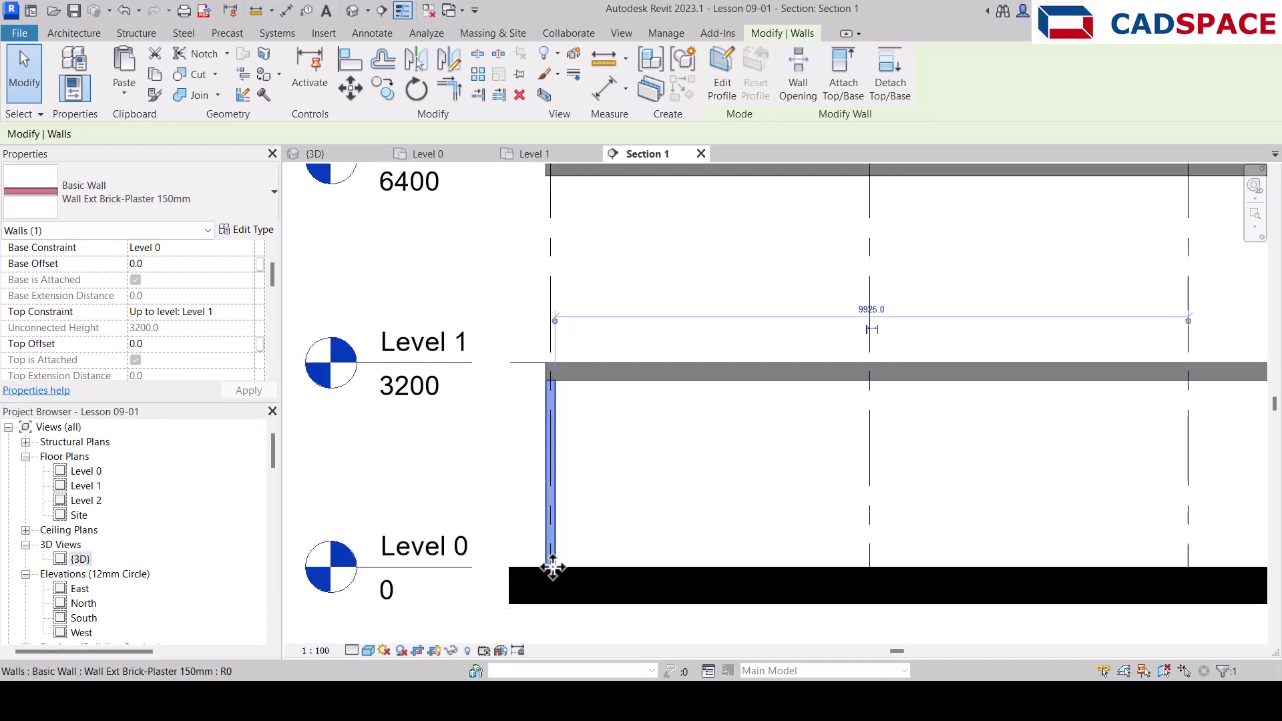
scroll(538, 579, "up", 3)
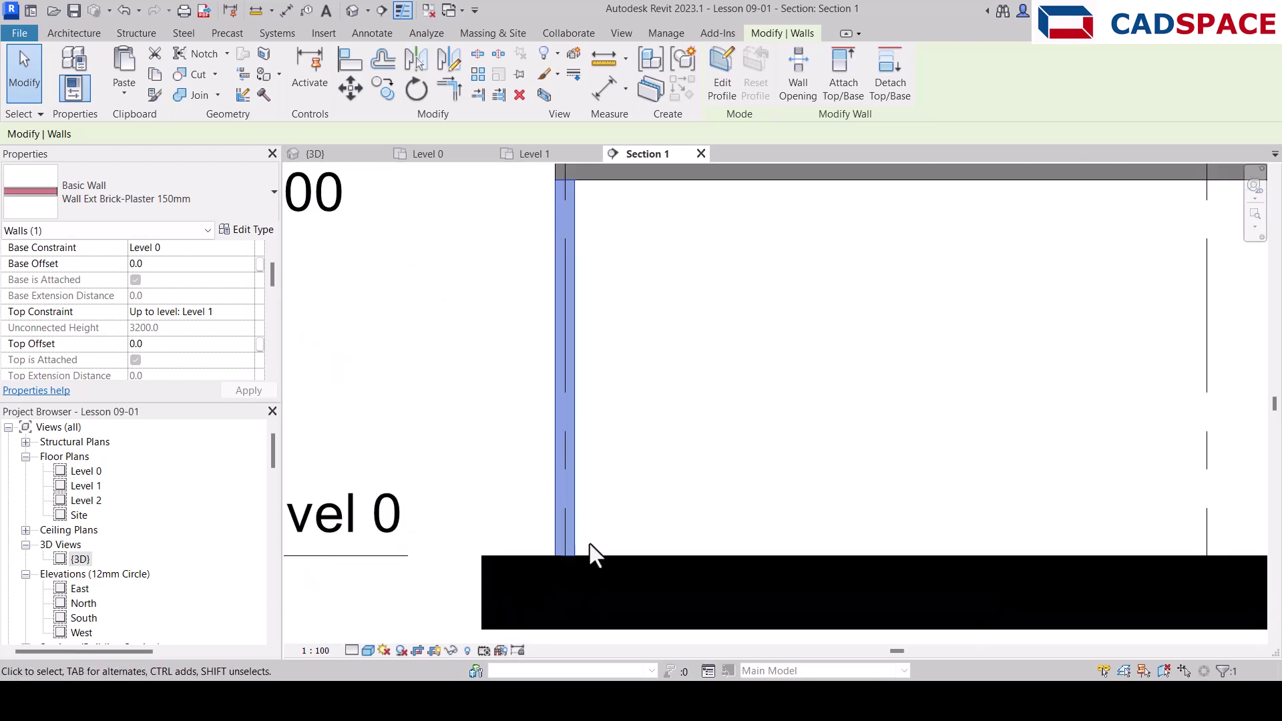
- Set the elevation of Level 2 to 6800 in Section 1
scroll(594, 554, "up", 2)
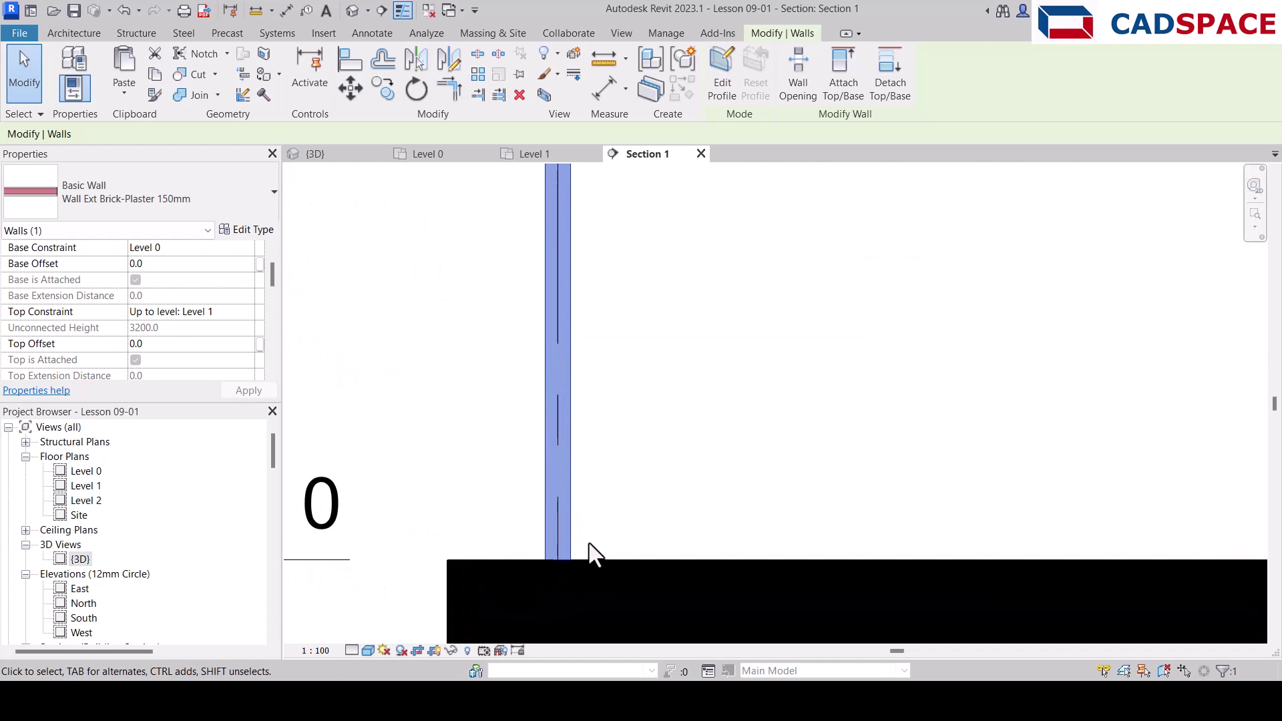
scroll(534, 581, "down", 4)
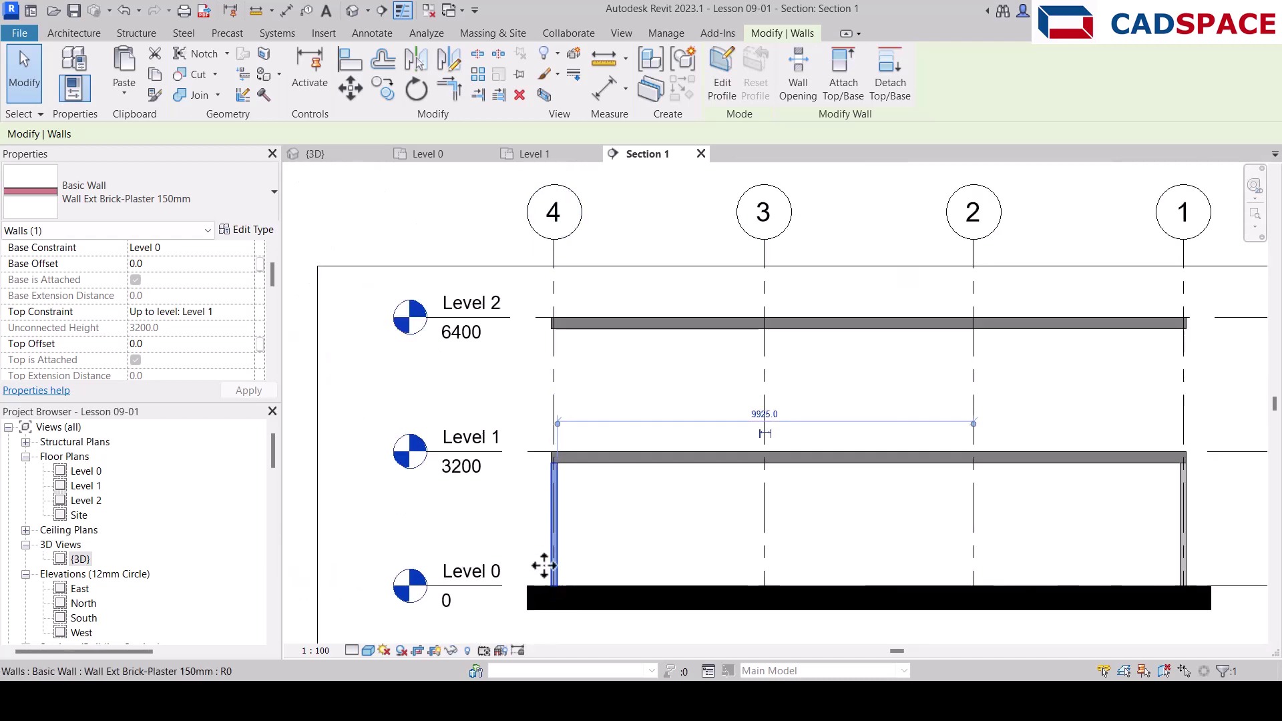
left_click(520, 535)
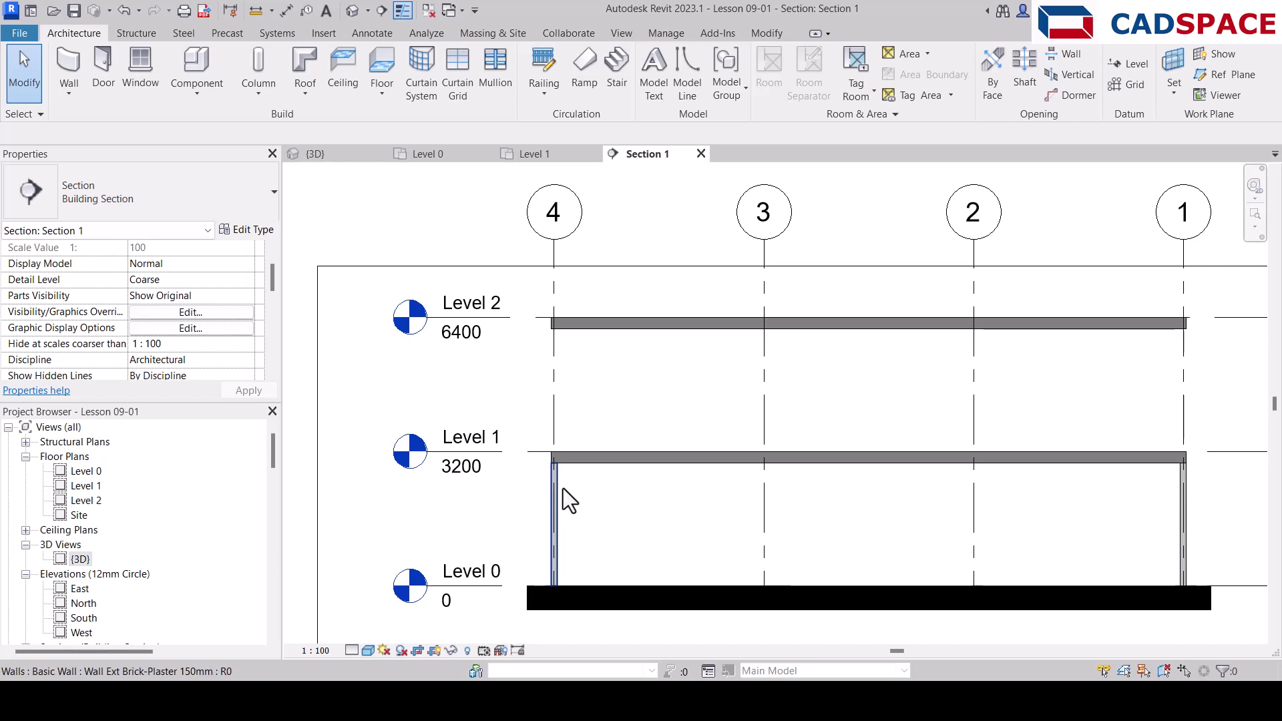
left_click(467, 334)
left_click(470, 336)
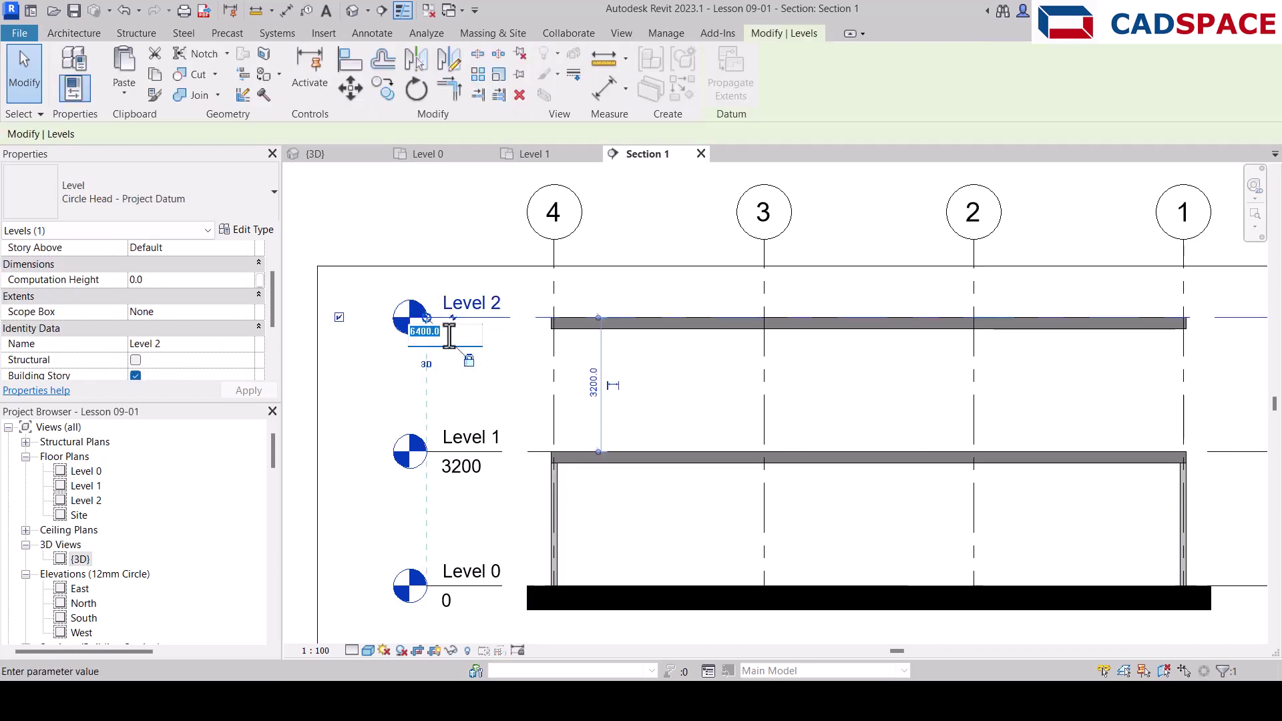
type("6800")
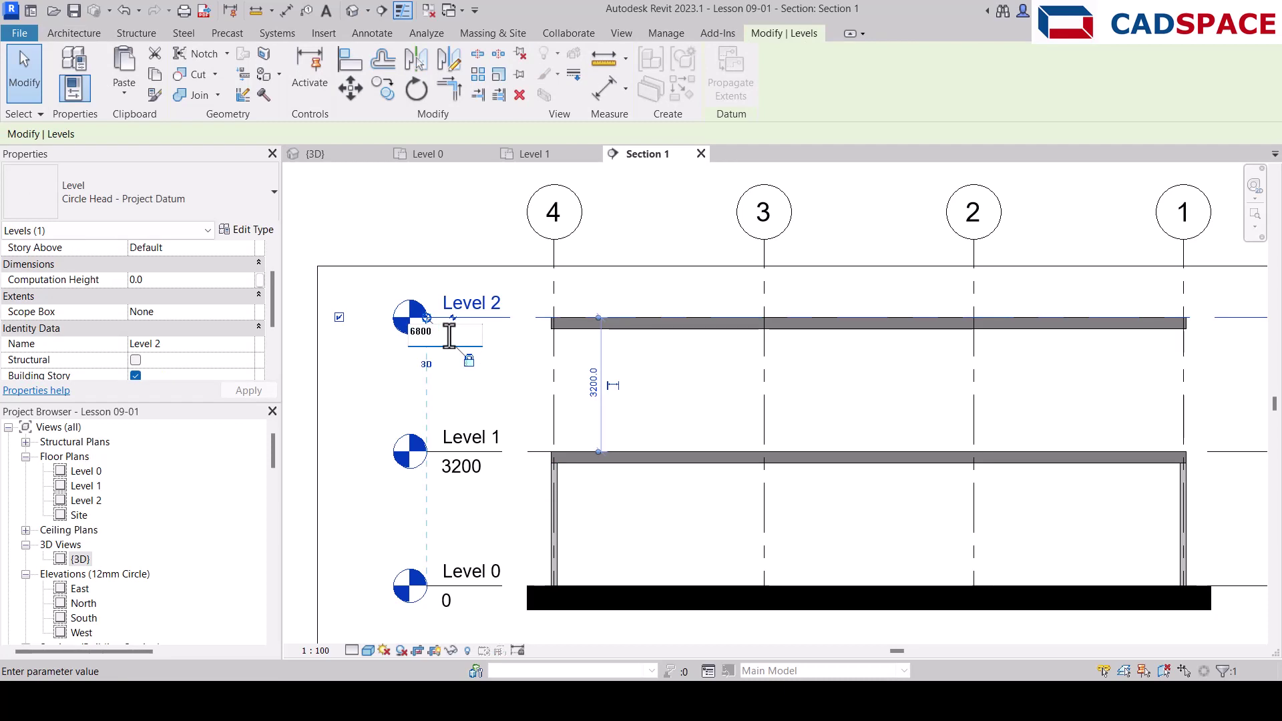
key("Return")
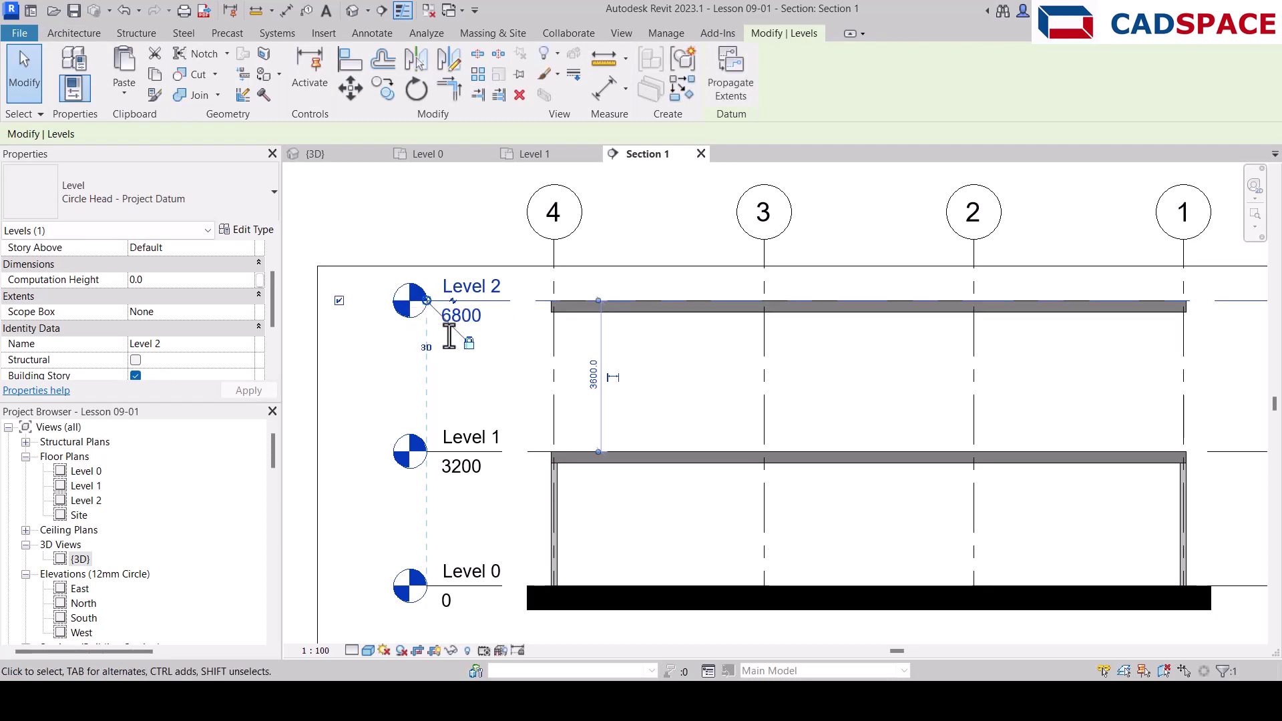
key("Escape")
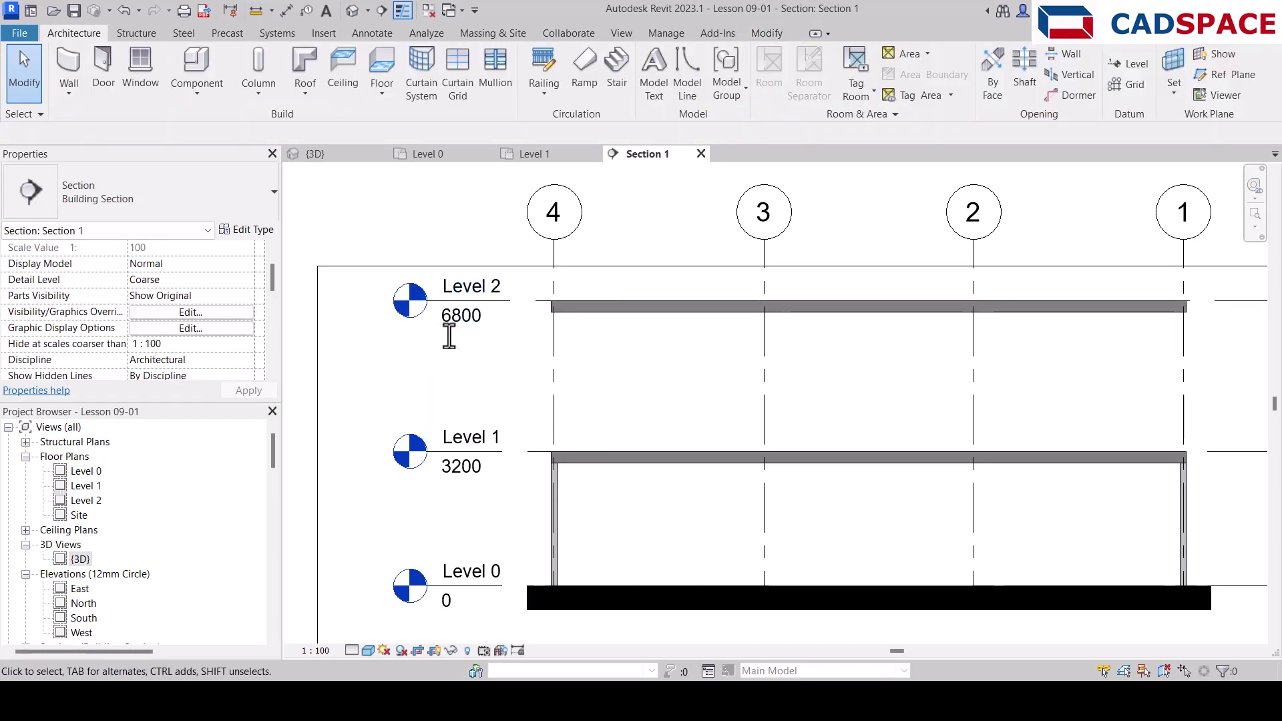
- Copy all Wall Ext Brick-Plaster 150mm walls in the entire project and paste them aligned to selected level Level 1
scroll(531, 377, "down", 1)
scroll(559, 466, "up", 2)
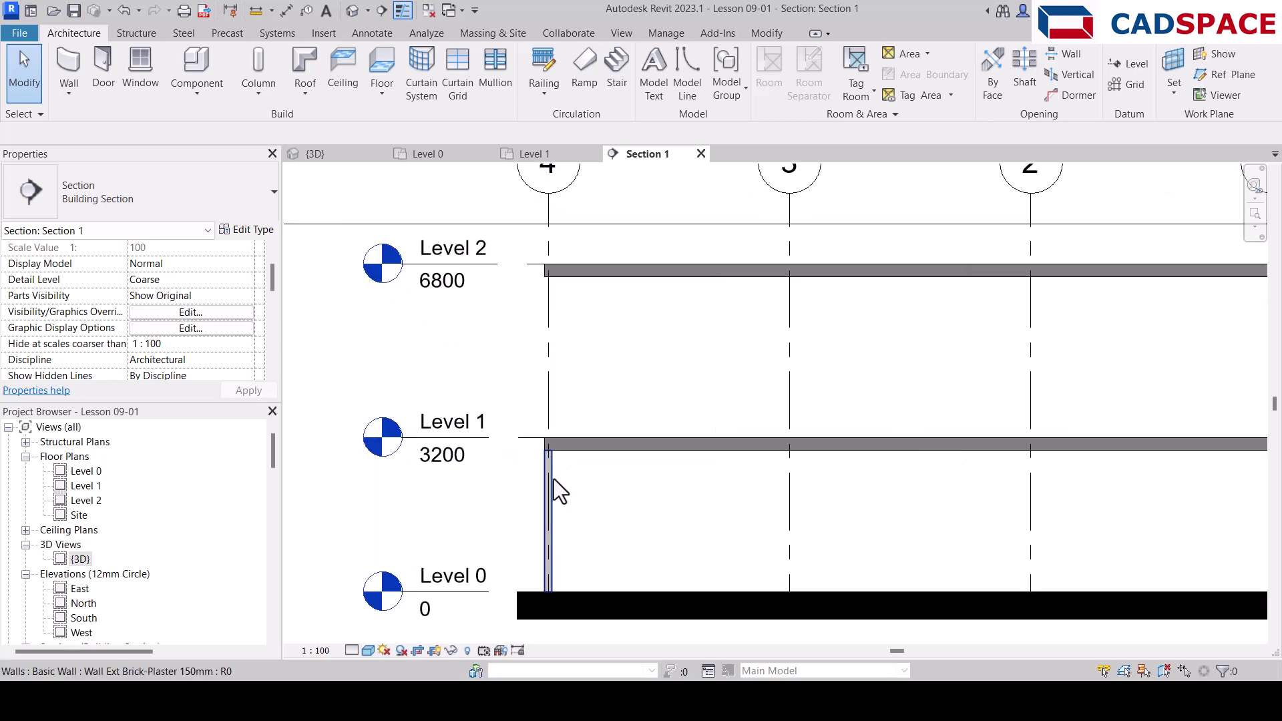
left_click(555, 479)
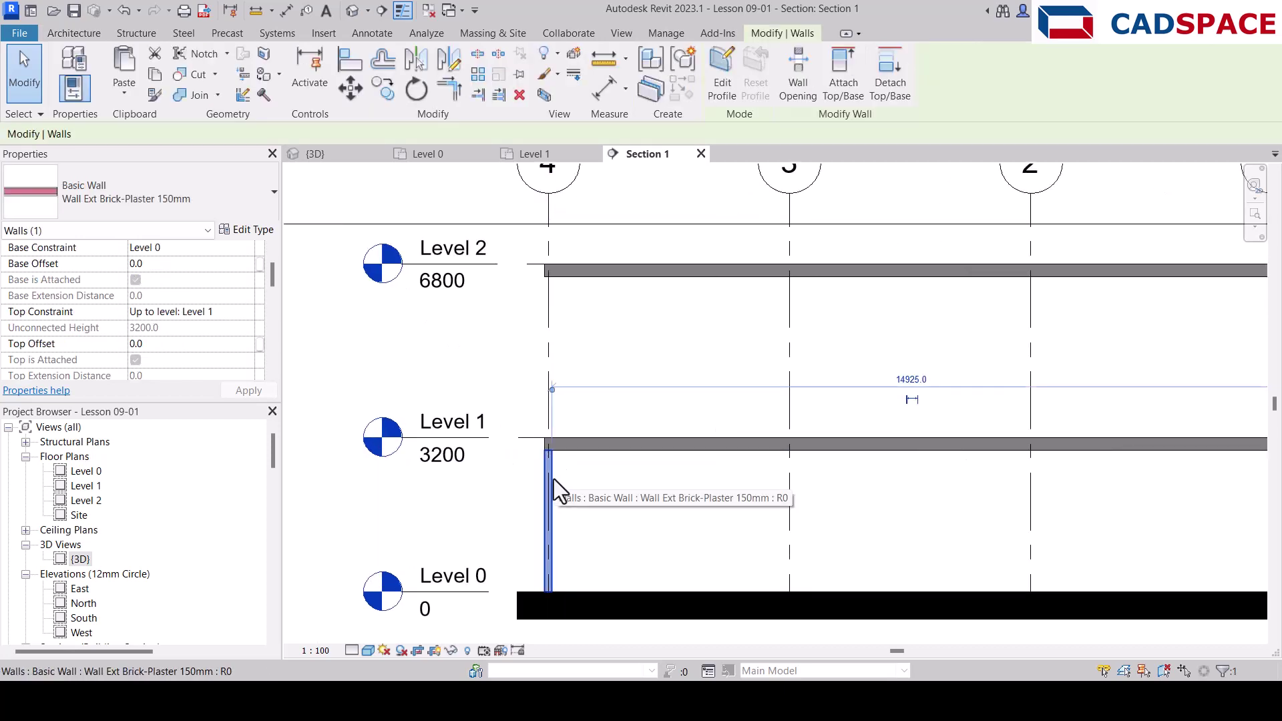
right_click(554, 479)
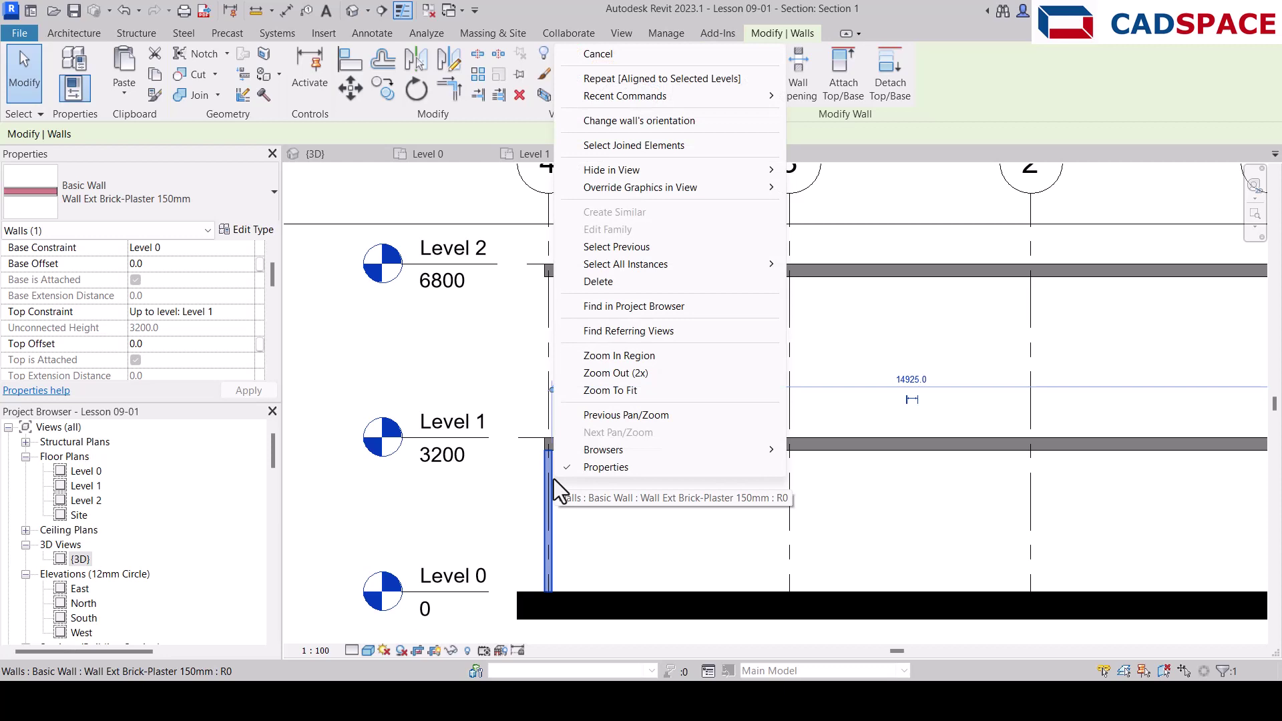
mouse_move(687, 266)
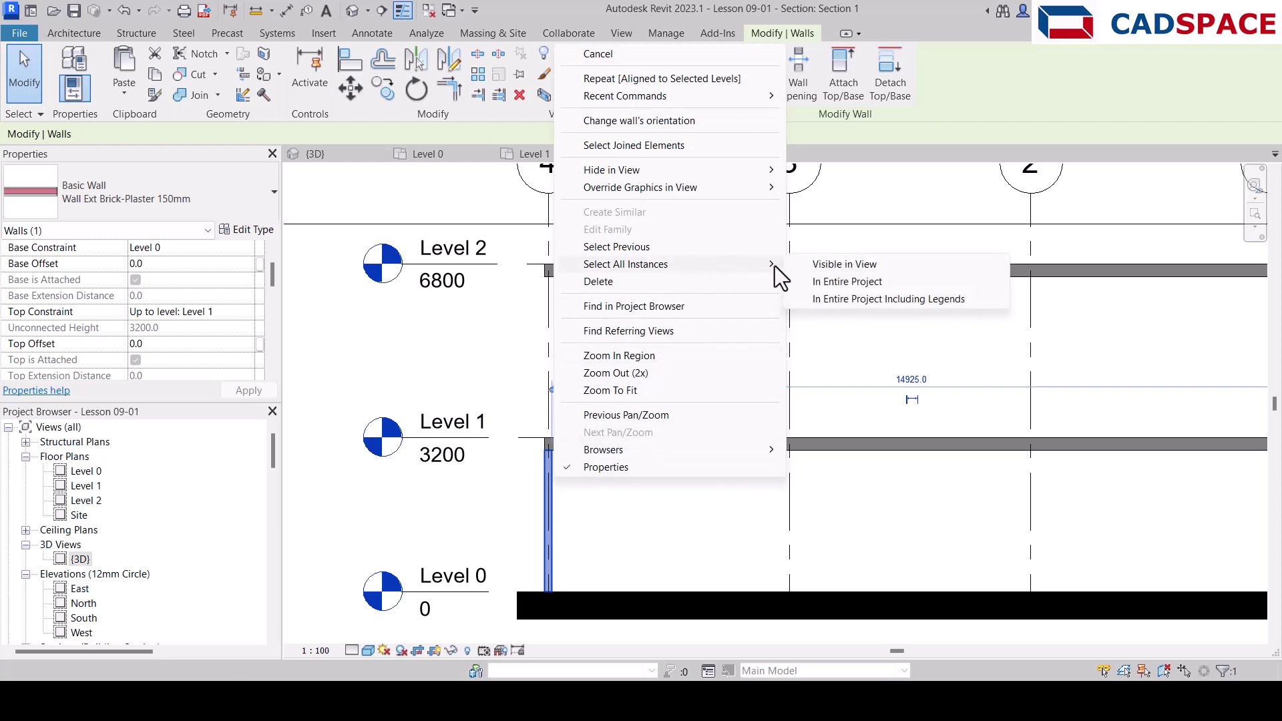
left_click(828, 281)
scroll(581, 564, "down", 2)
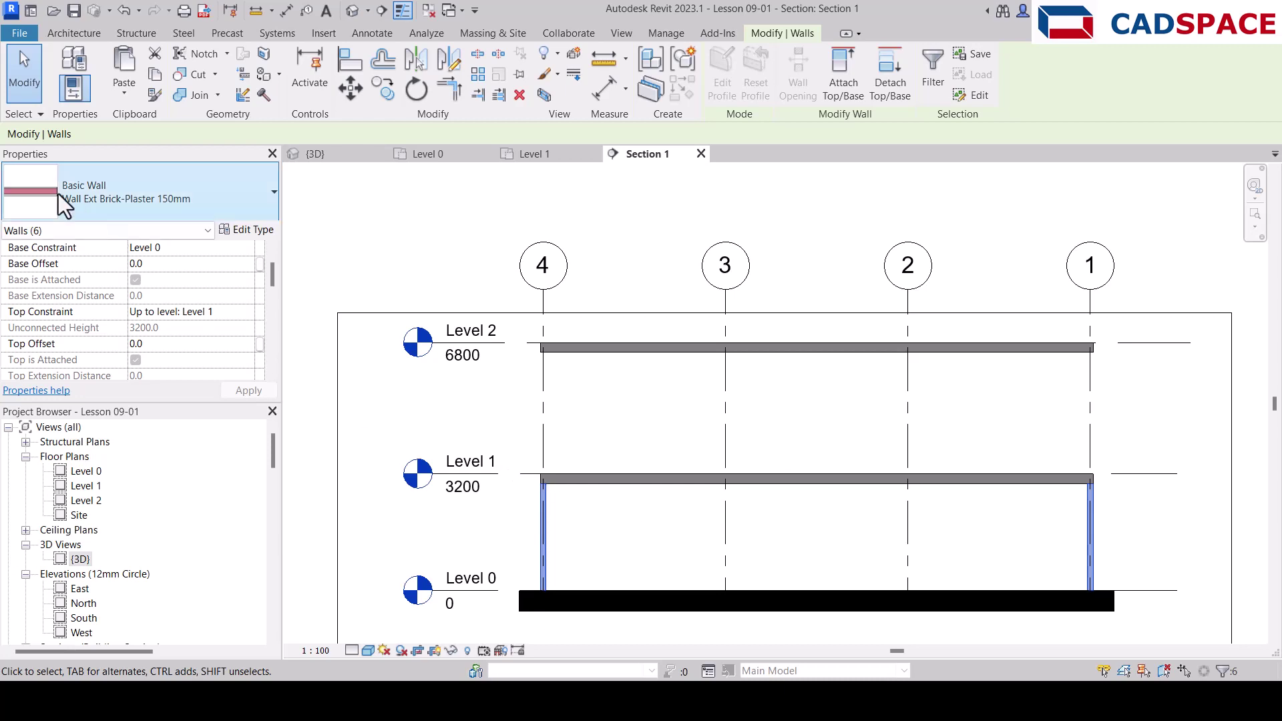
left_click(155, 74)
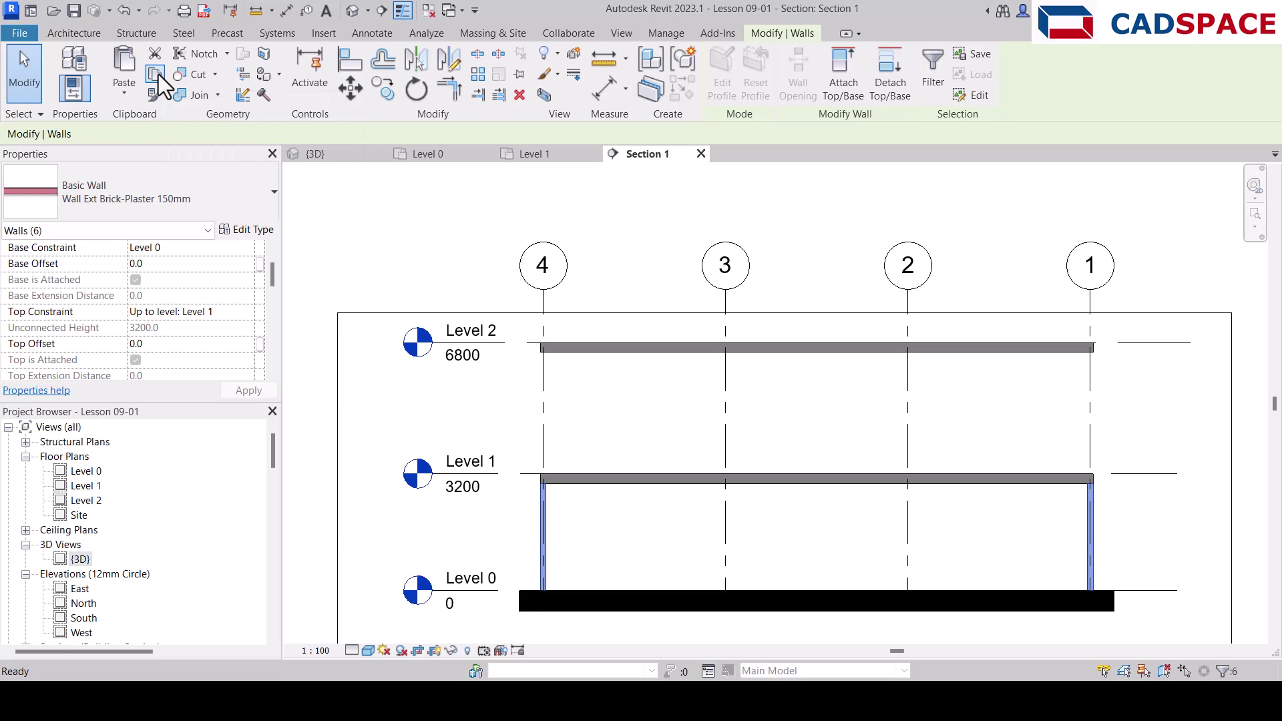
left_click(120, 93)
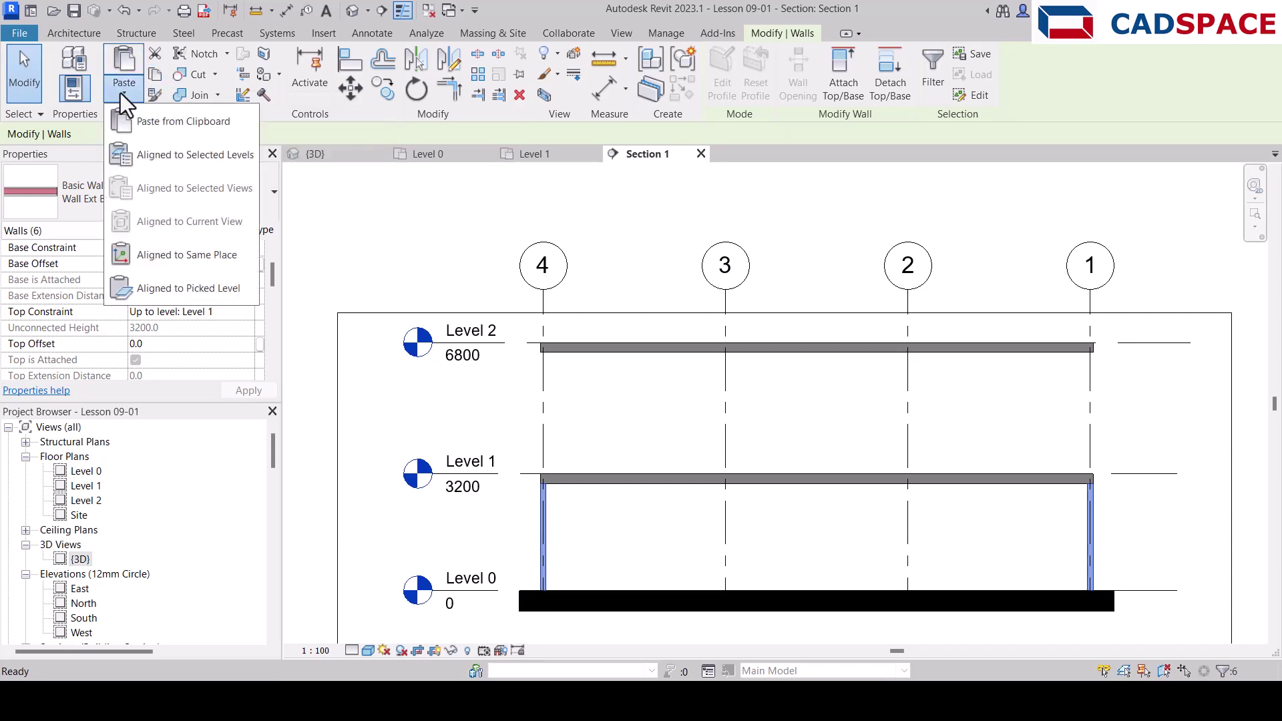
left_click(219, 156)
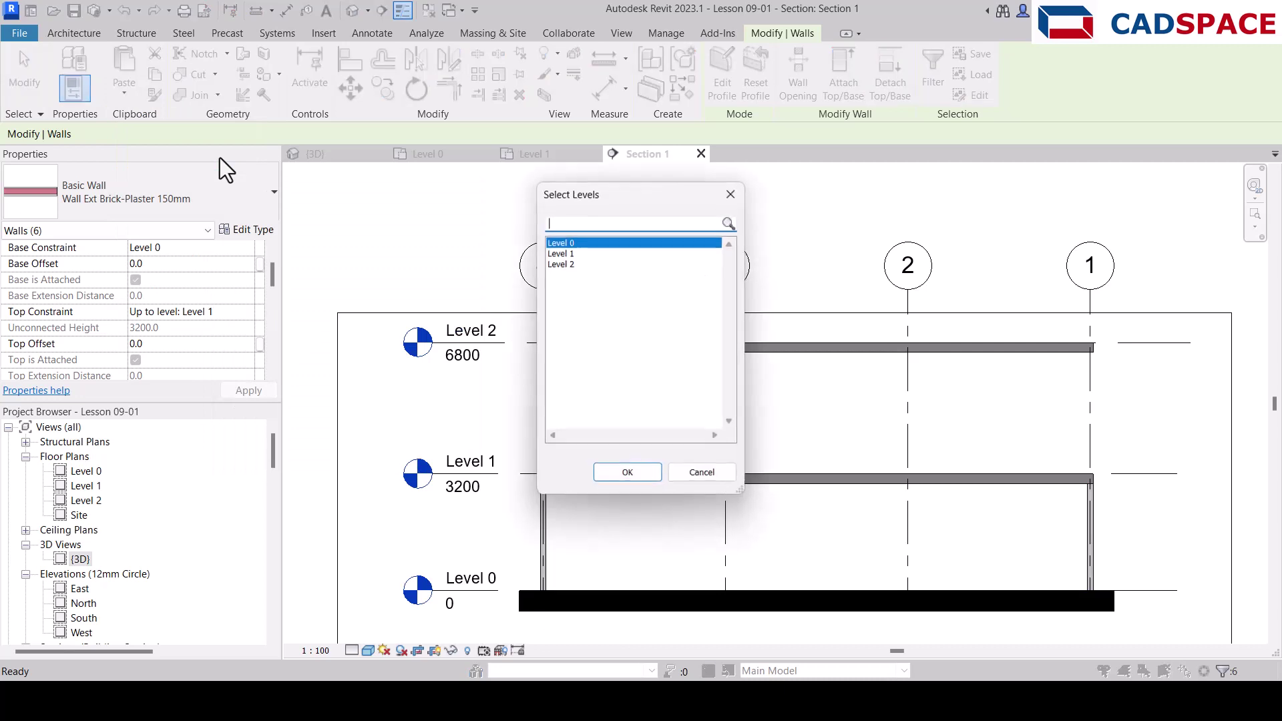
left_click(572, 254)
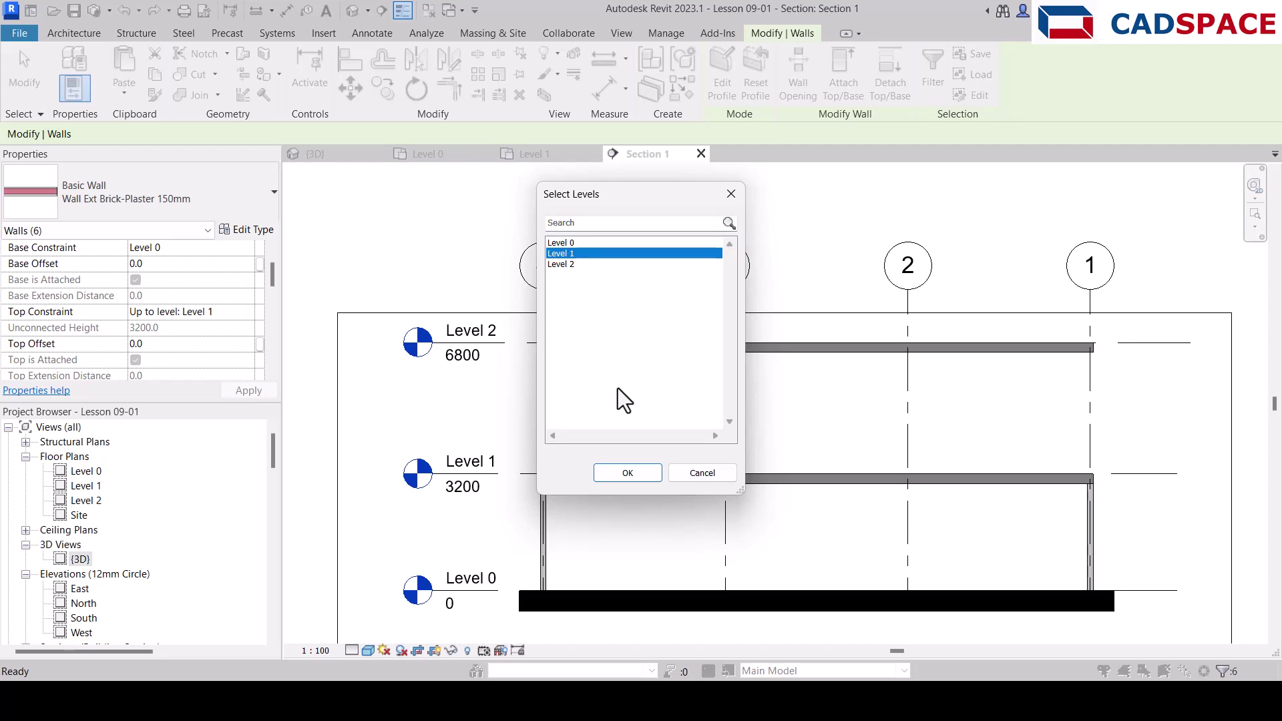
left_click(627, 472)
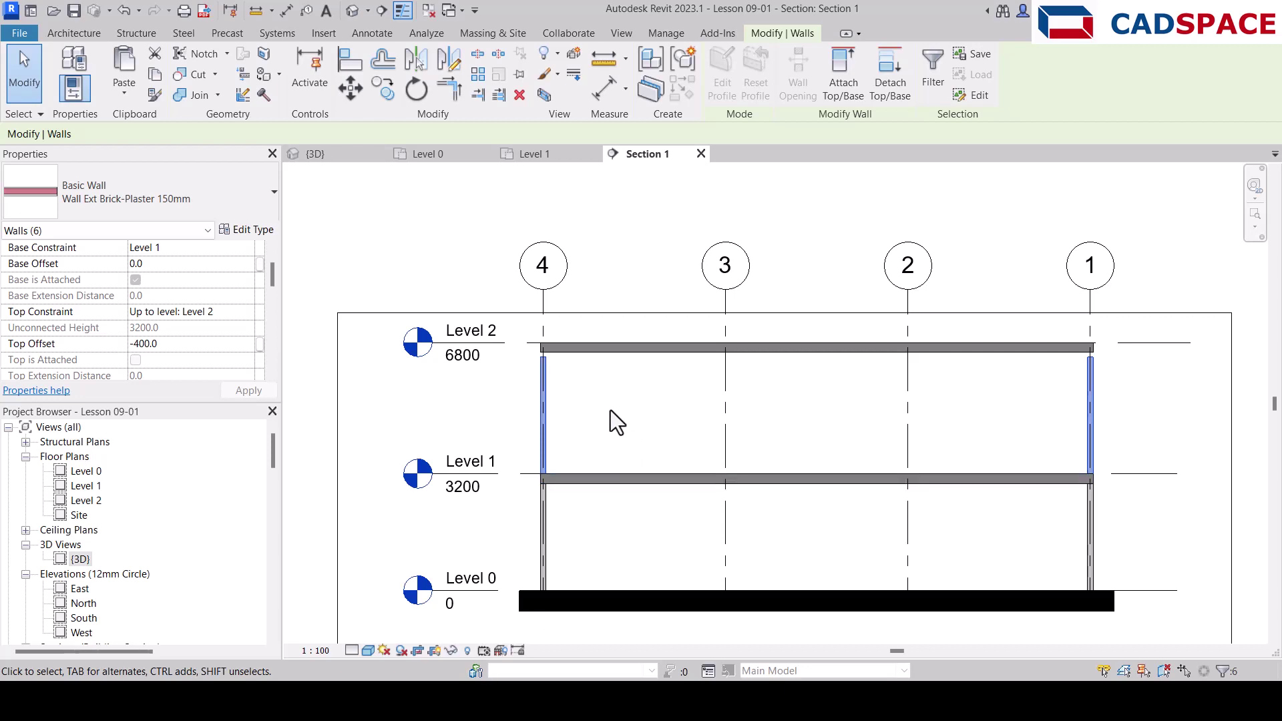
- Attach the tops of the pasted upper-storey walls to the Level 2 floor
left_click(855, 80)
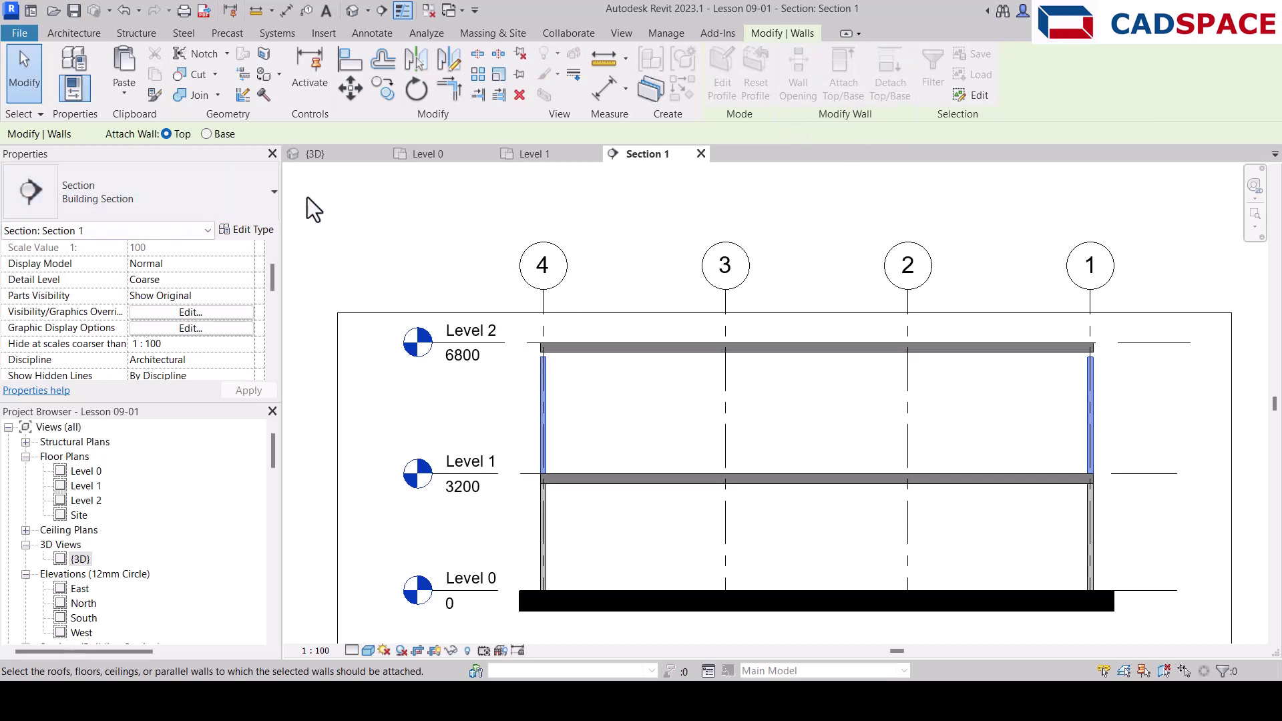
scroll(567, 349, "up", 2)
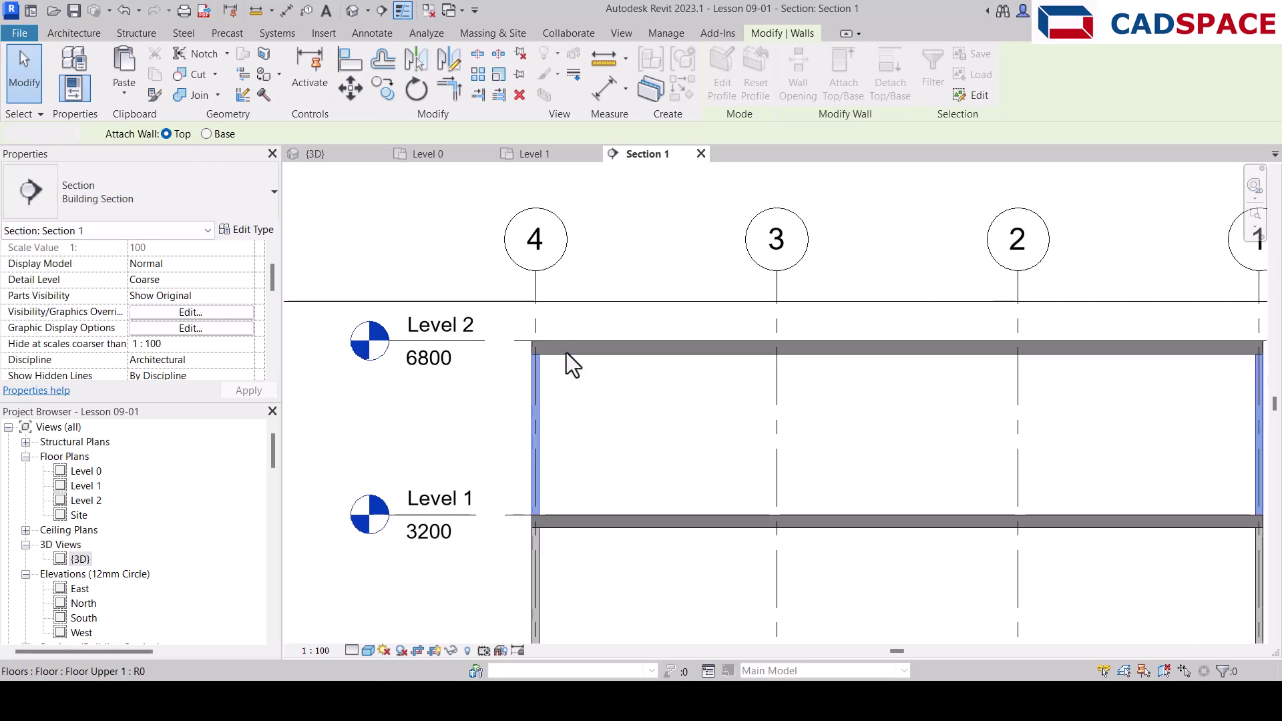
left_click(566, 352)
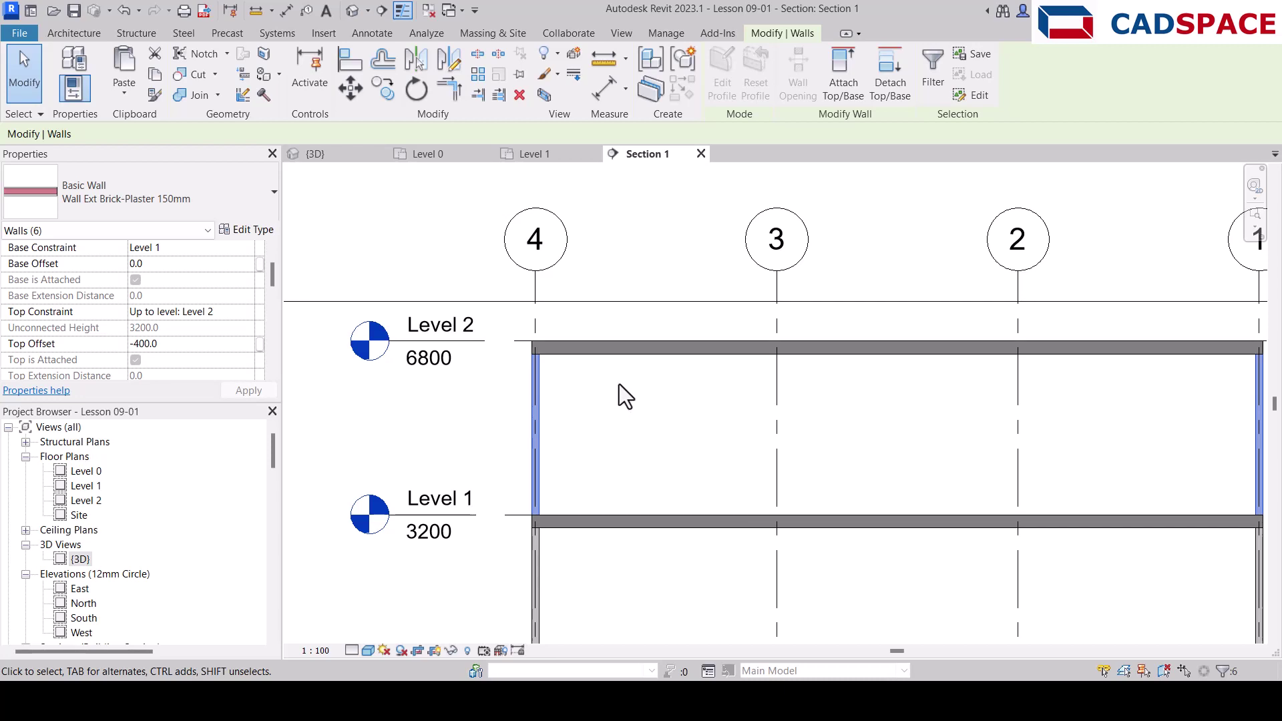
scroll(610, 366, "down", 2)
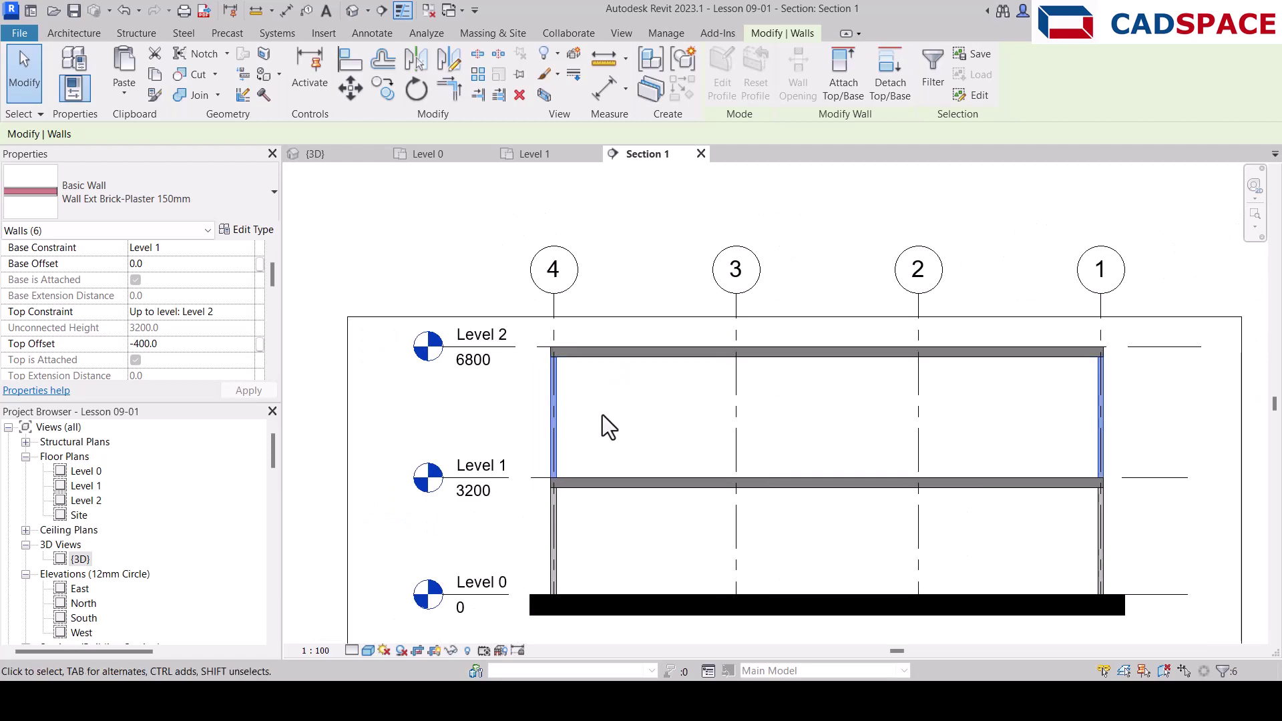
key("Escape")
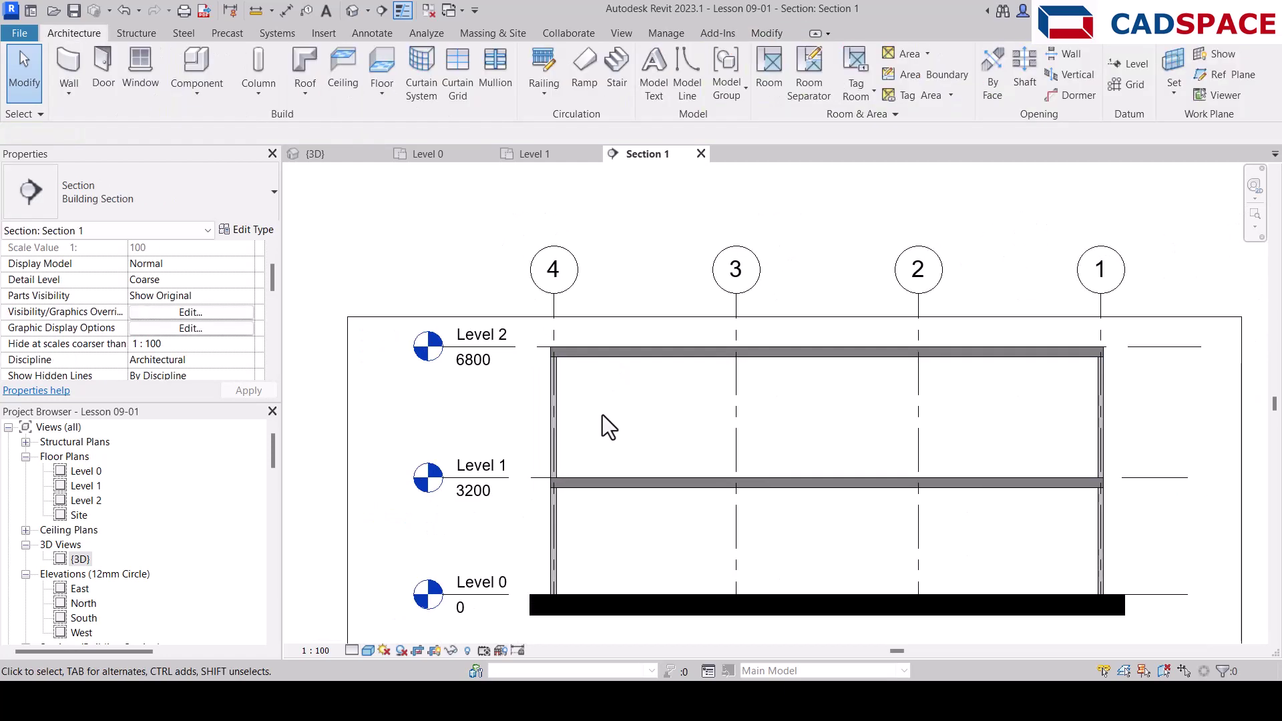
- Set the elevation of Level 2 to 6400
scroll(498, 366, "up", 1)
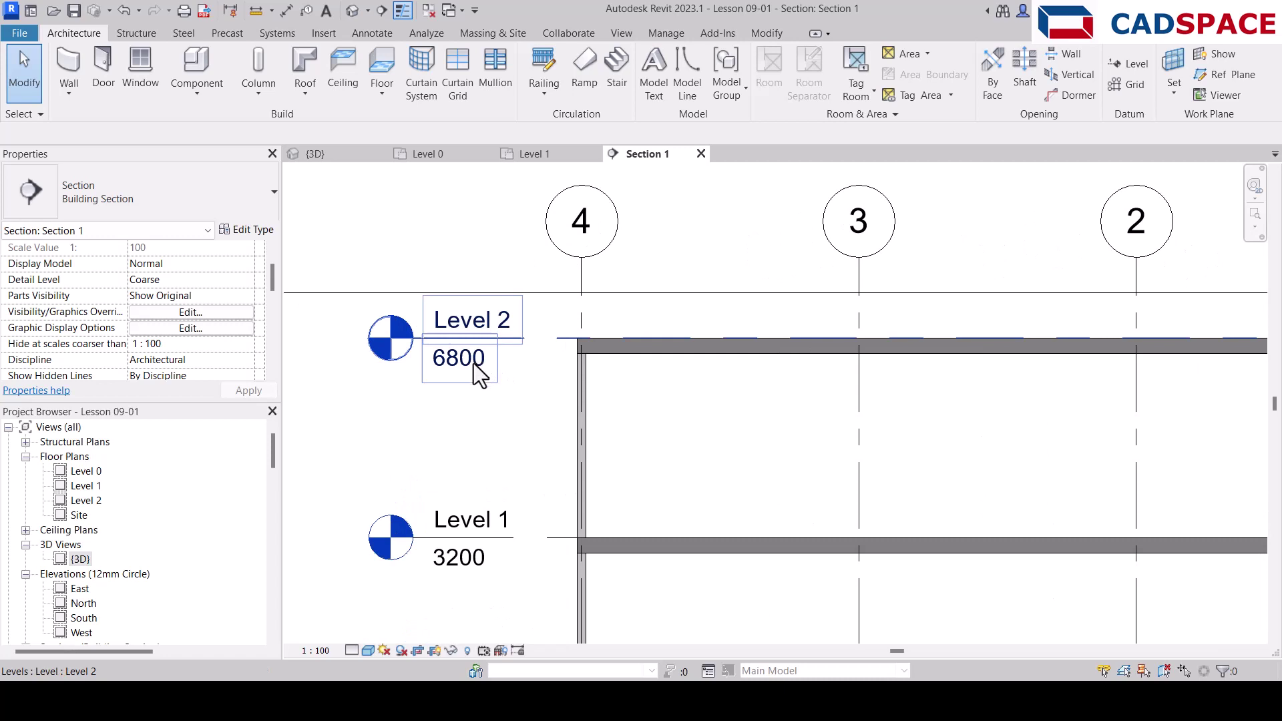
left_click(472, 370)
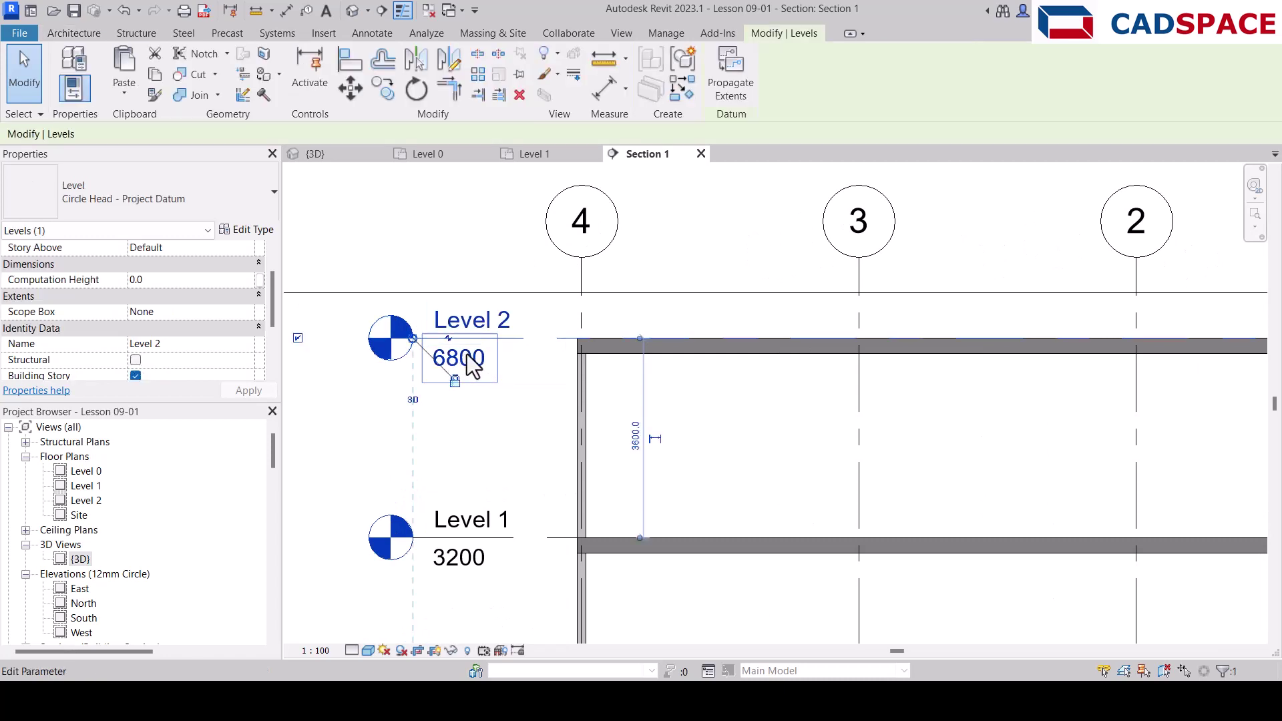
left_click(466, 359)
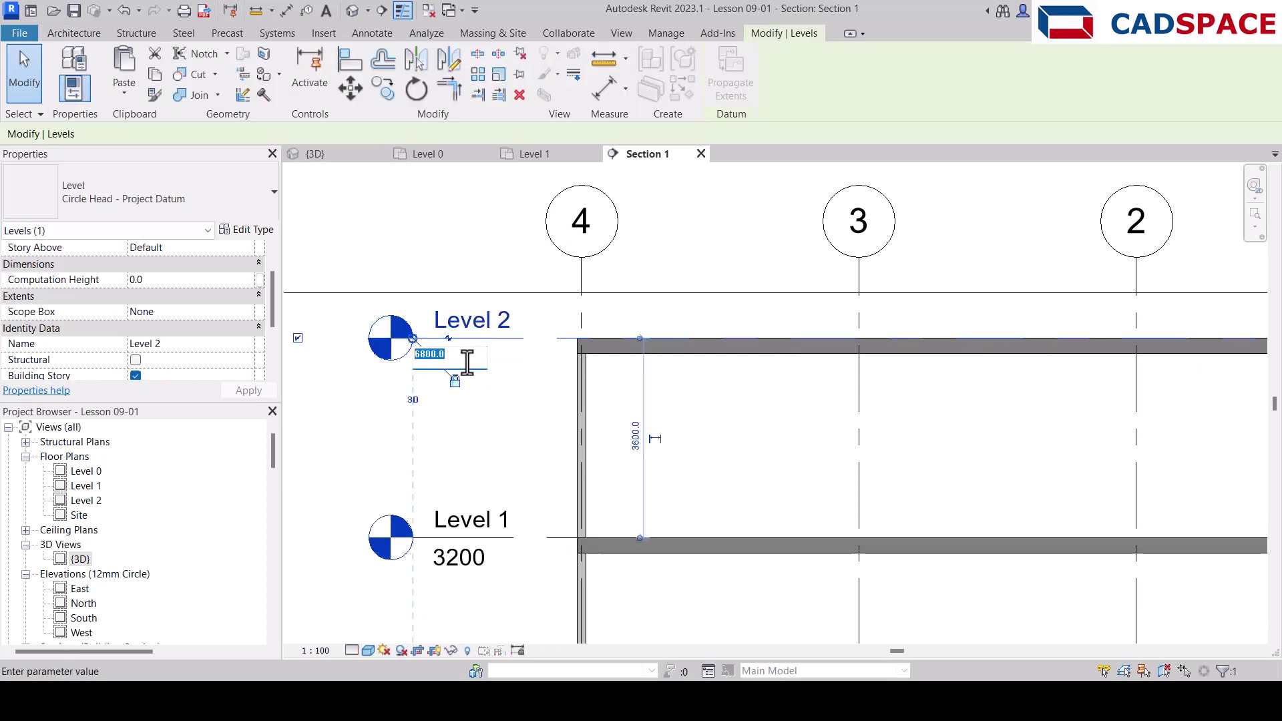
type("64")
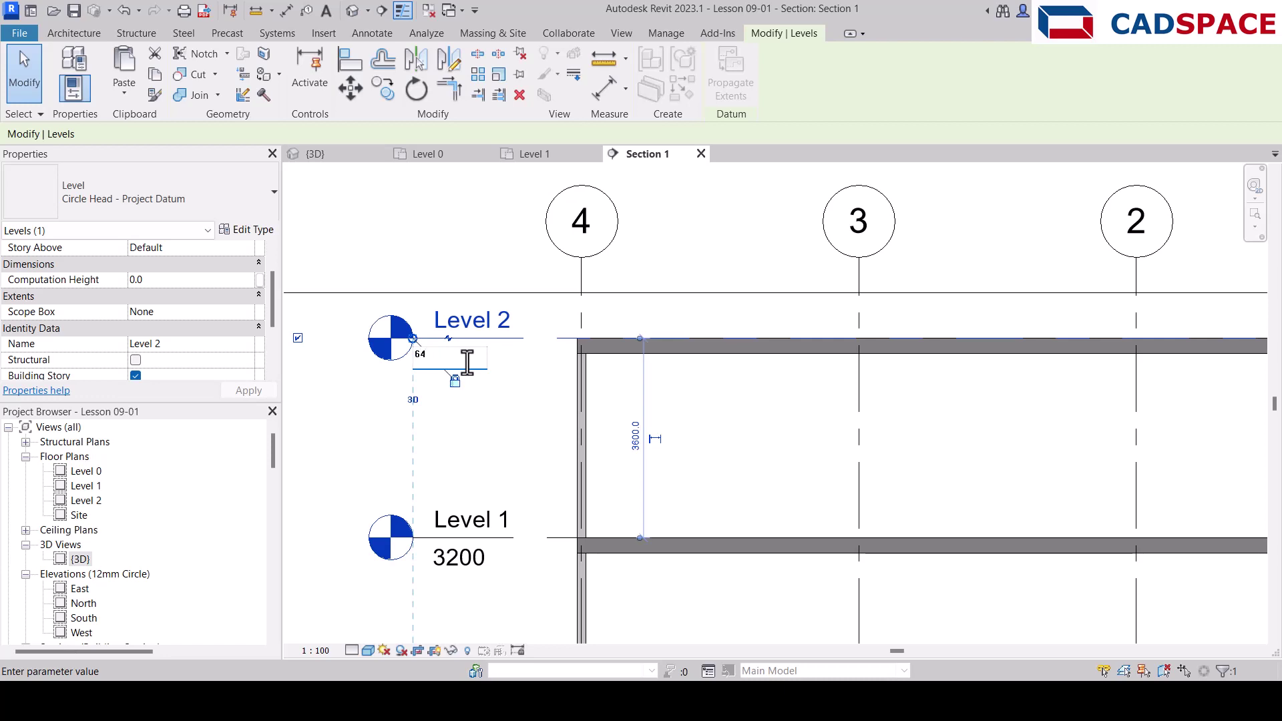
type("00")
key("Return")
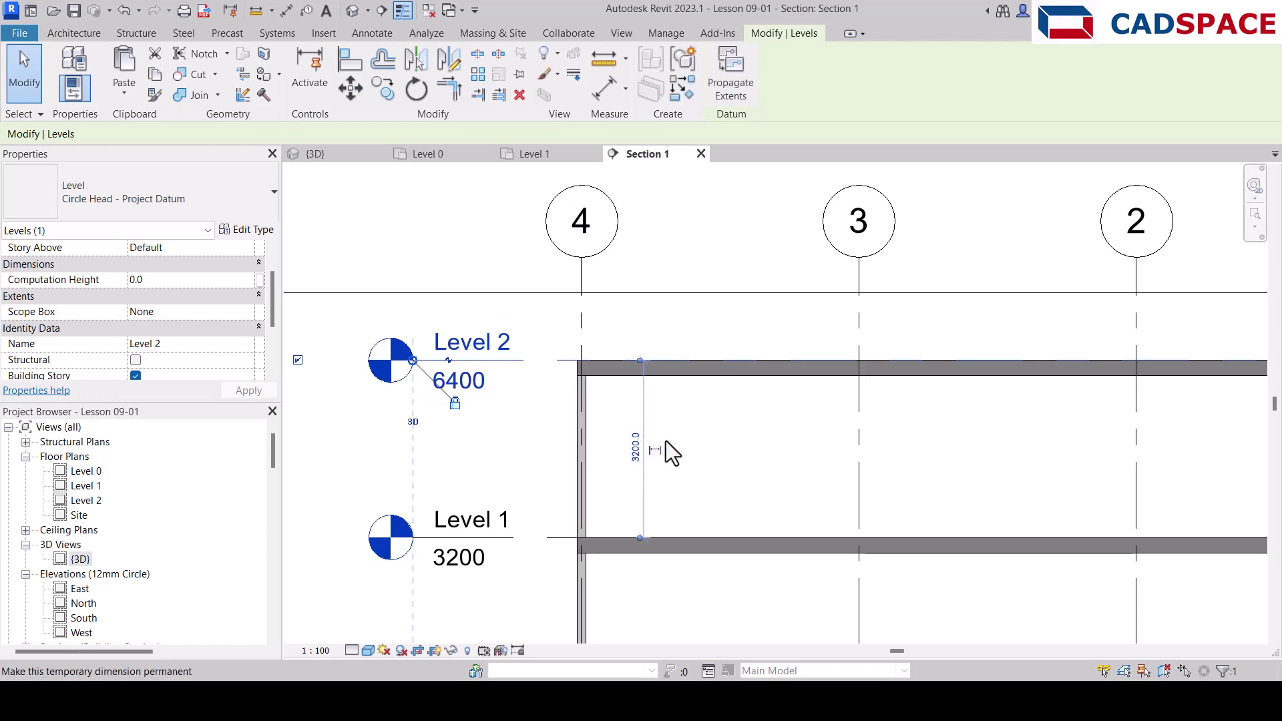
left_click(720, 432)
- Examine the upper grid 4 wall's junction with the Level 2 floor and compare the constraints of the upper and lower walls
left_click(586, 404)
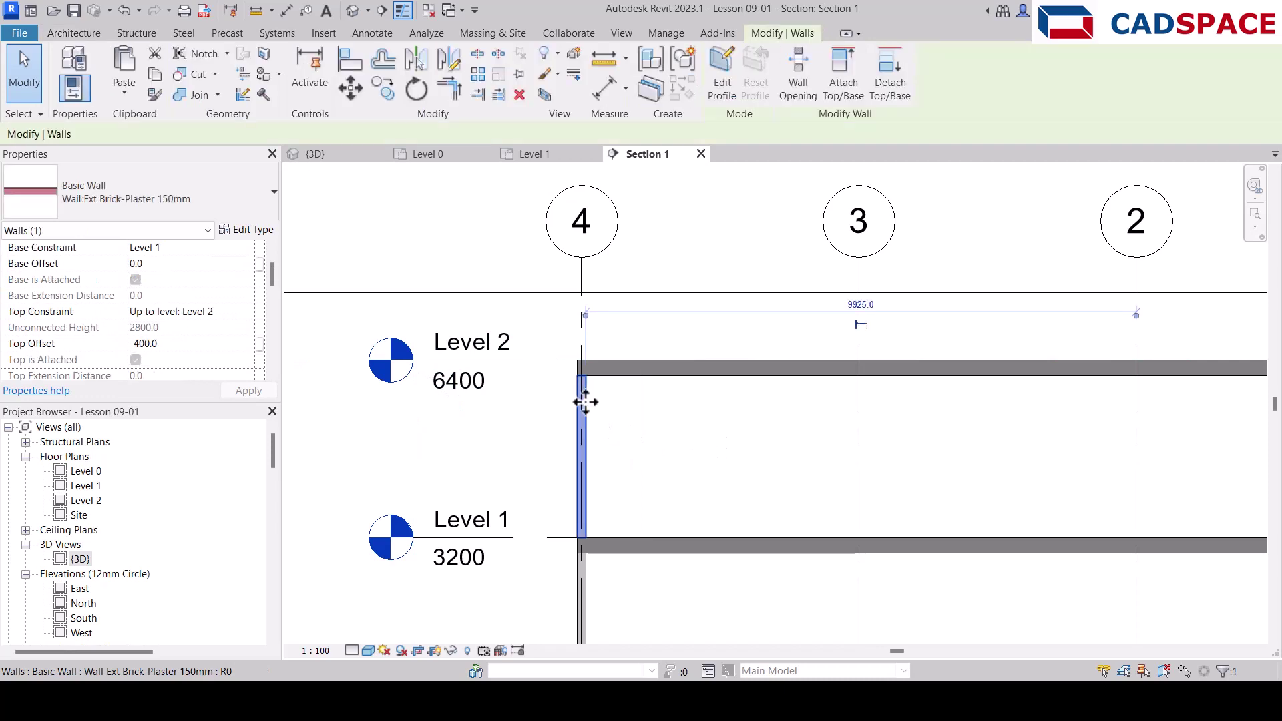
scroll(594, 394, "up", 5)
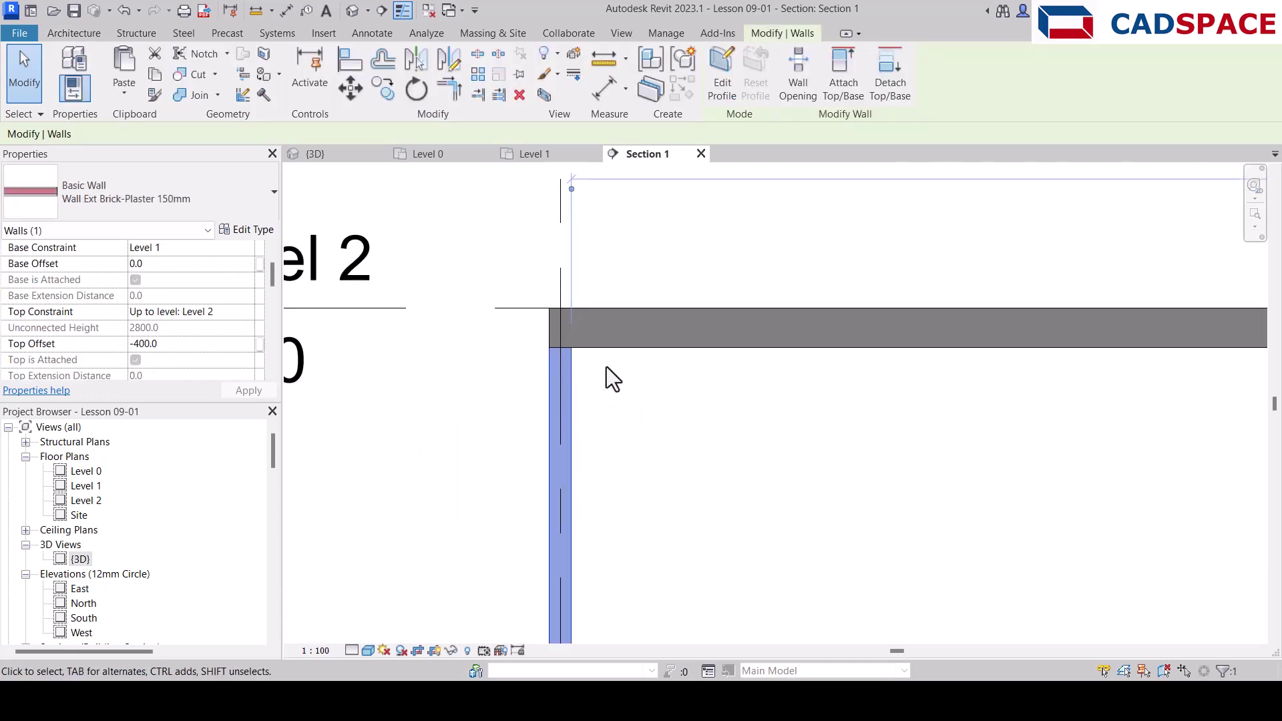
scroll(614, 354, "down", 5)
scroll(671, 352, "down", 1)
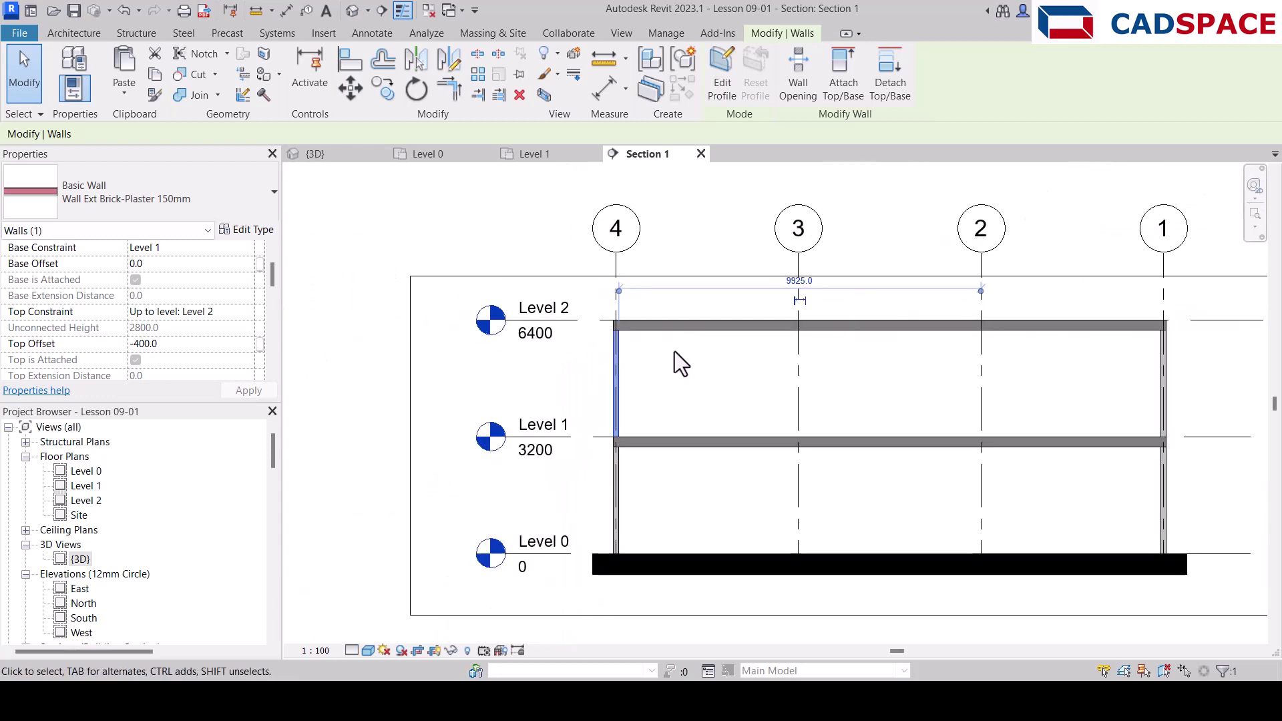
key("Escape")
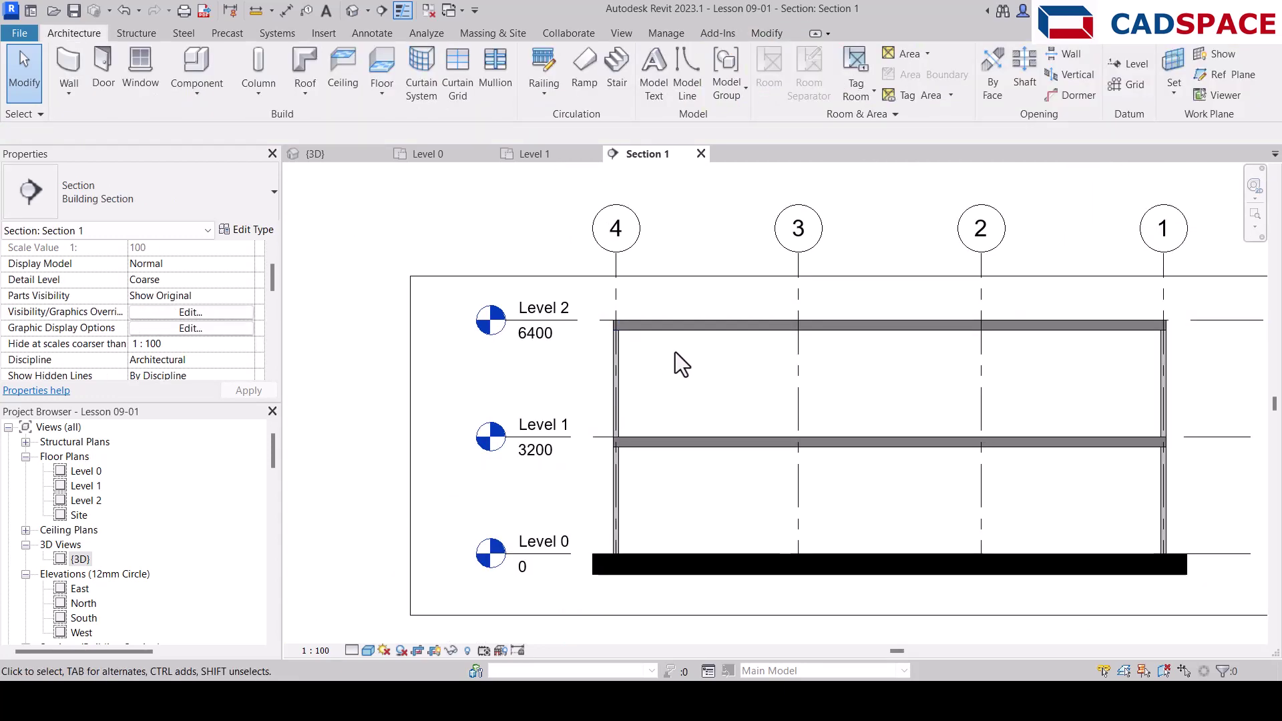
left_click(614, 389)
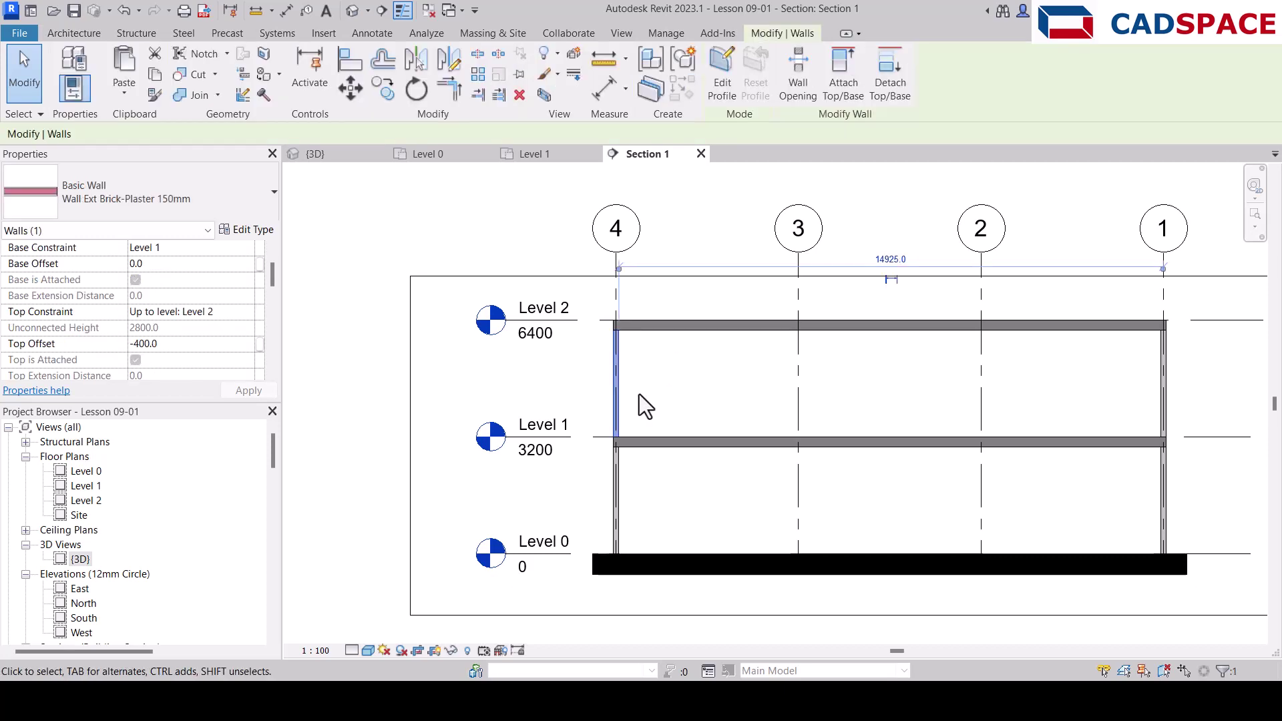
left_click(614, 470)
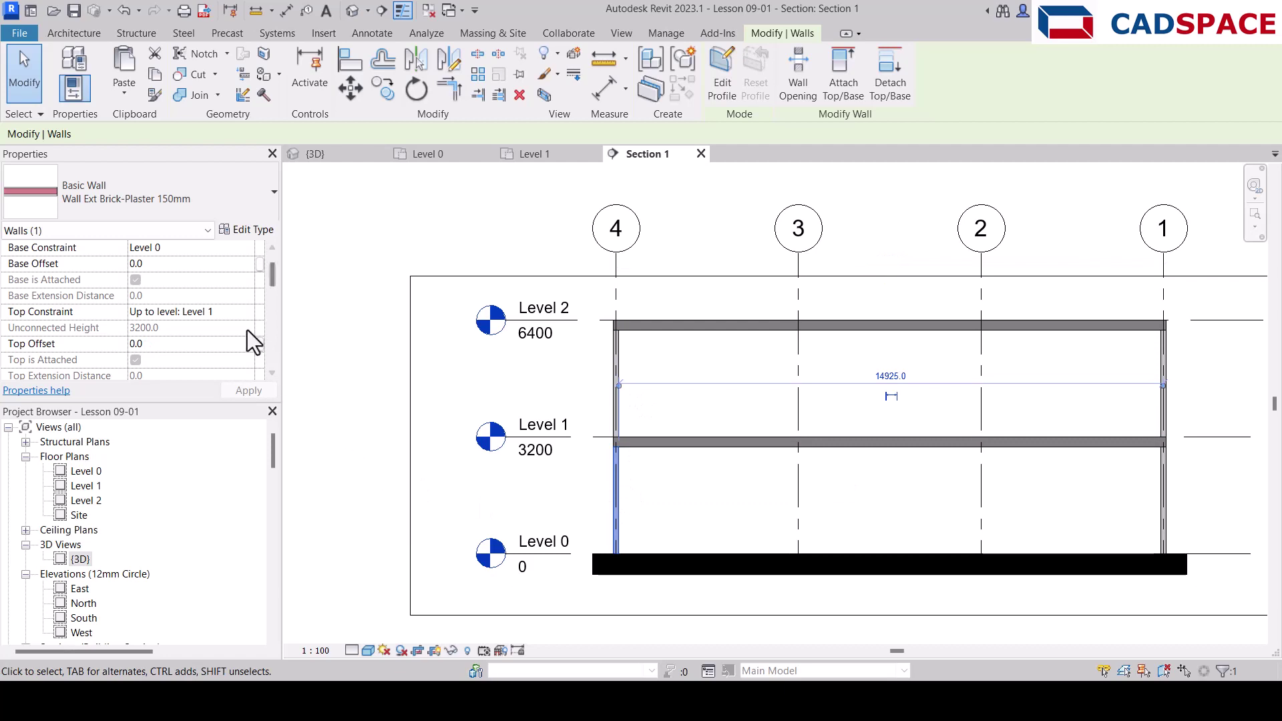